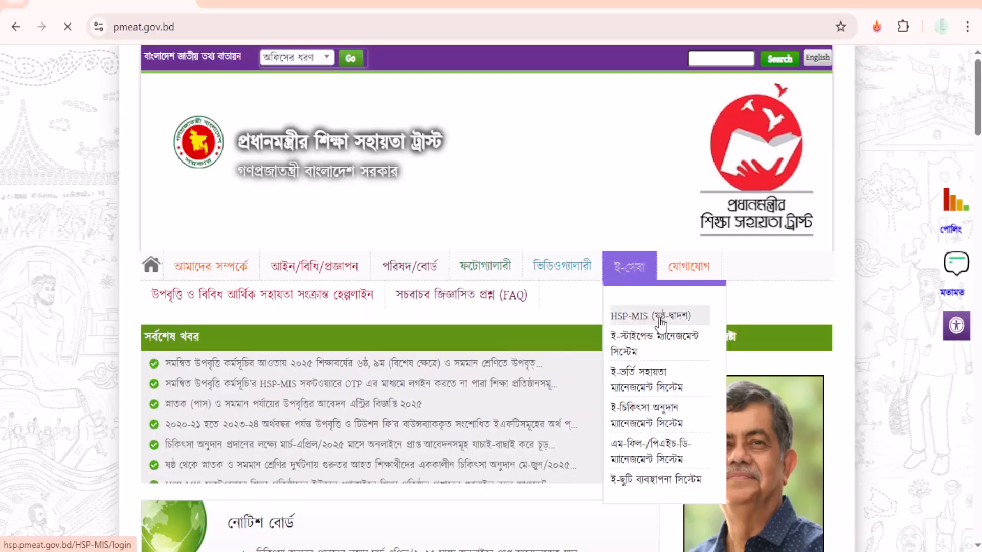
- Open the HSP-MIS (ষষ্ঠ-দ্বাদশ) login page from the PMEAT ই-সেবা links
left_click(663, 317)
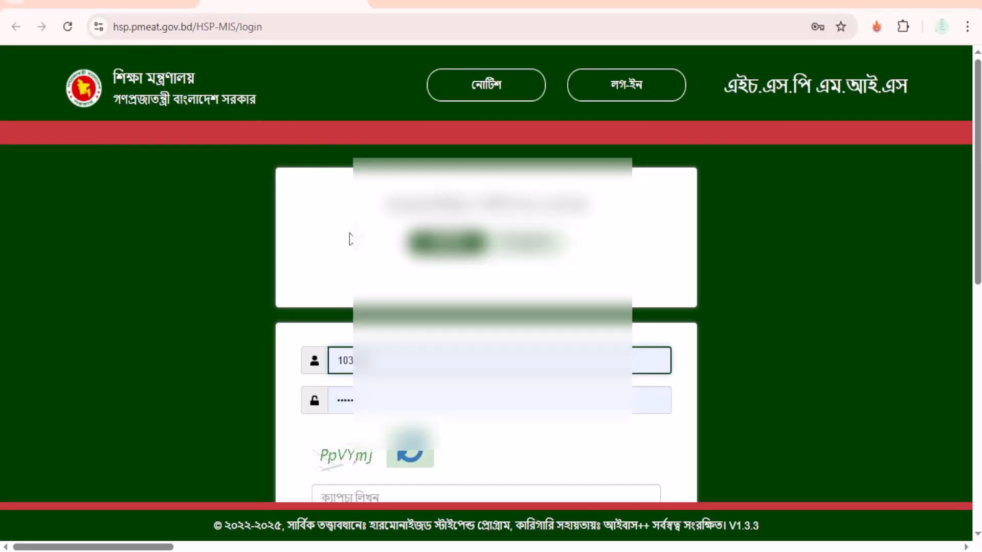
- Enter the displayed captcha text and submit the লগ-ইন form
scroll(350, 239, "down", 2)
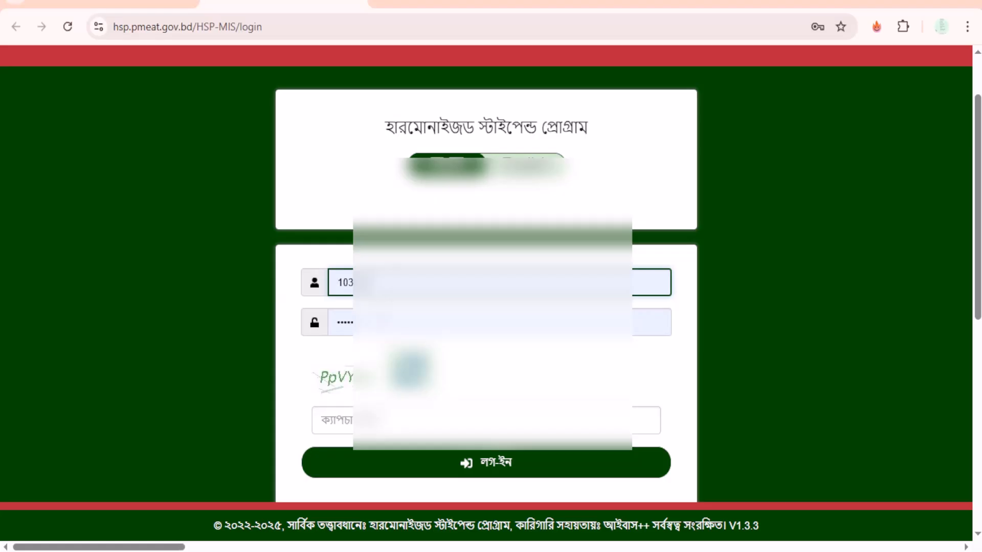
scroll(767, 266, "down", 2)
left_click(333, 342)
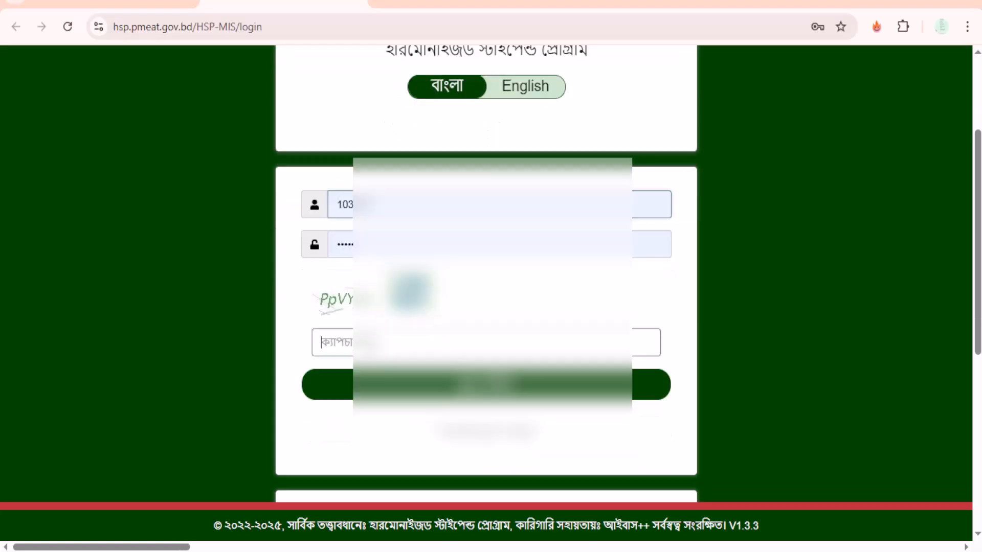
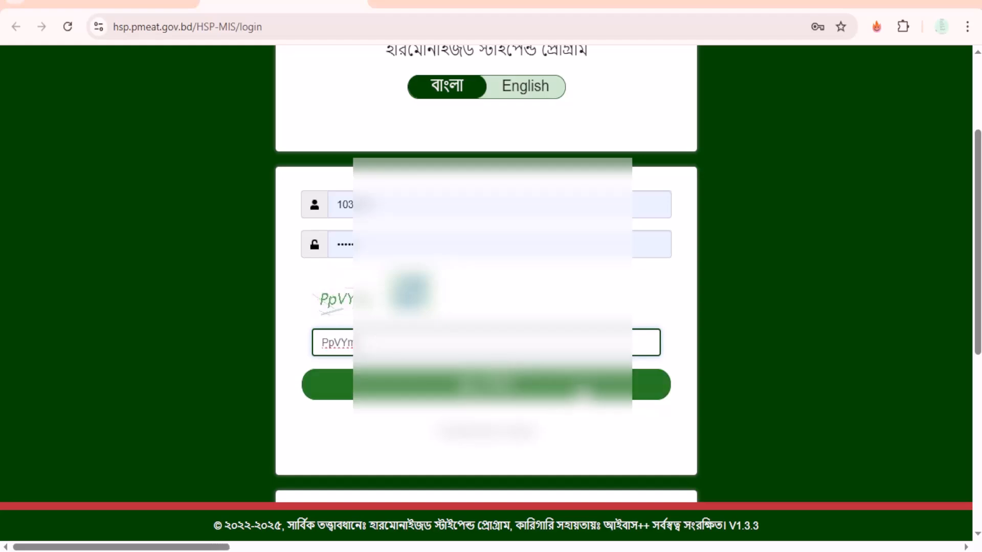
left_click(491, 385)
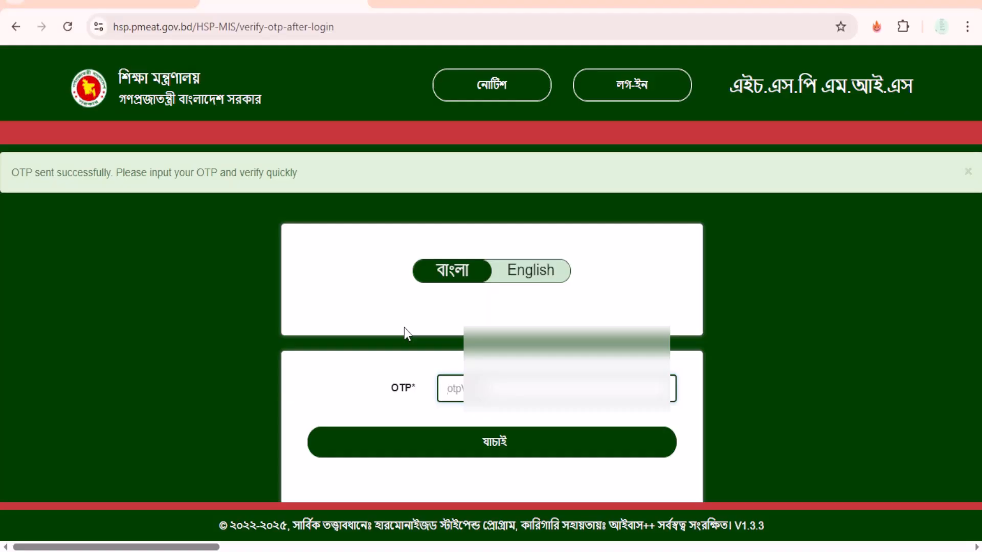
- Enter the received OTP and verify it with যাচাই
left_click(507, 452)
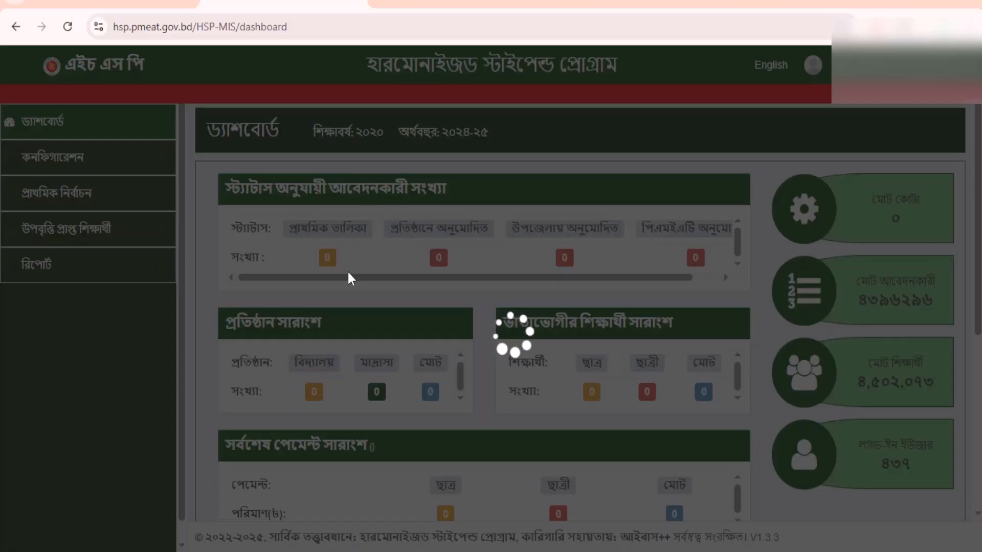
- Reload the stalled dashboard until it shows 4,396,296 applicants and 324 logged-in users
left_click(67, 28)
key("F5")
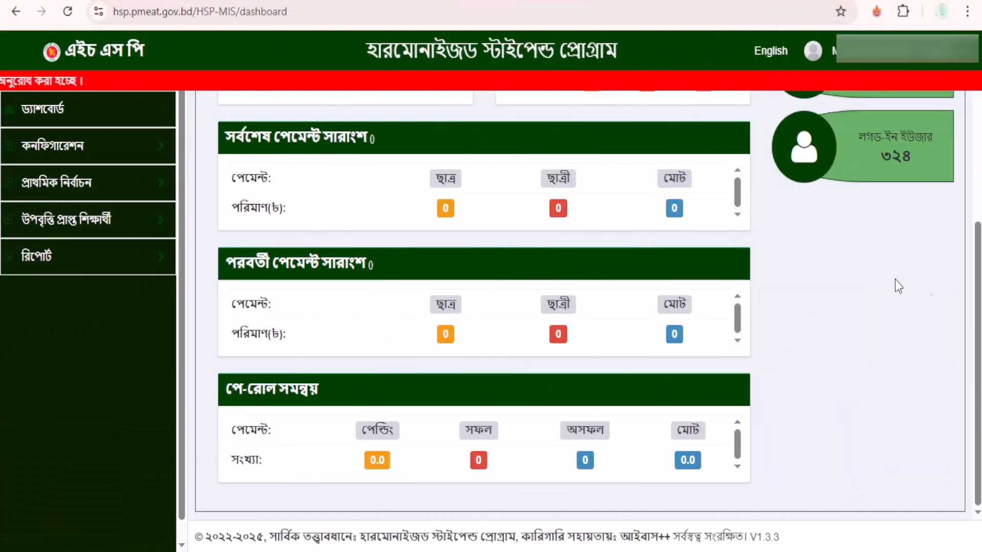
scroll(358, 238, "up", 5)
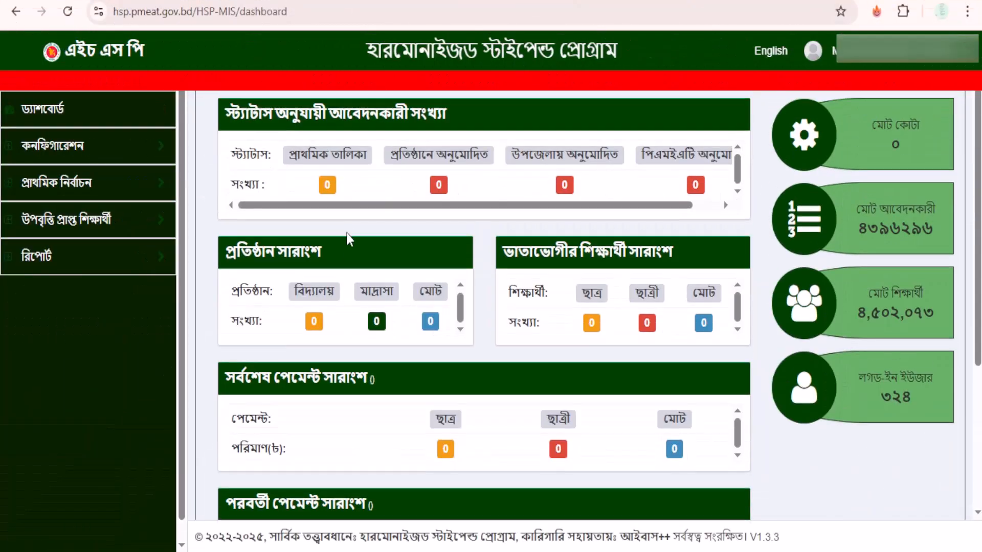
scroll(348, 238, "up", 1)
left_click_drag(206, 118, 244, 118)
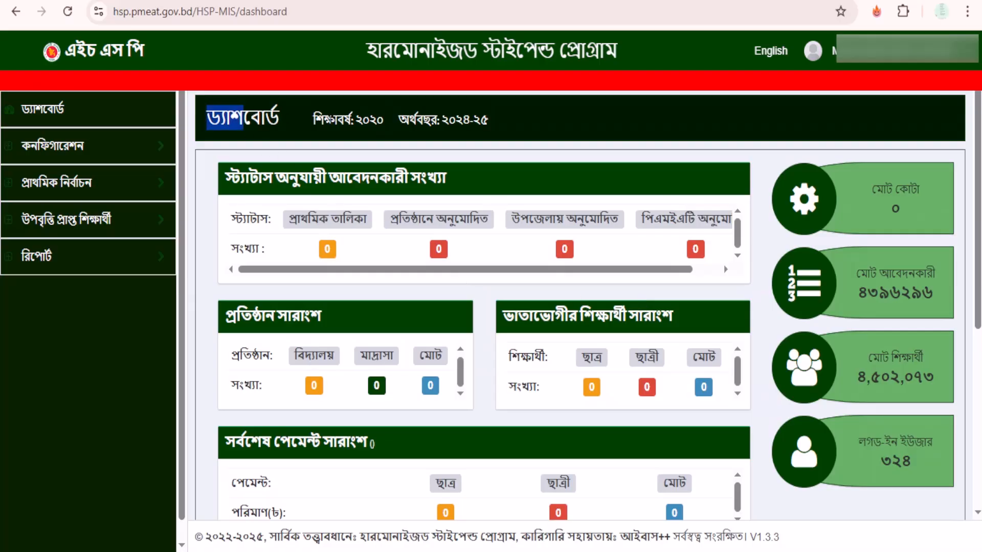
left_click_drag(313, 119, 508, 122)
left_click(508, 122)
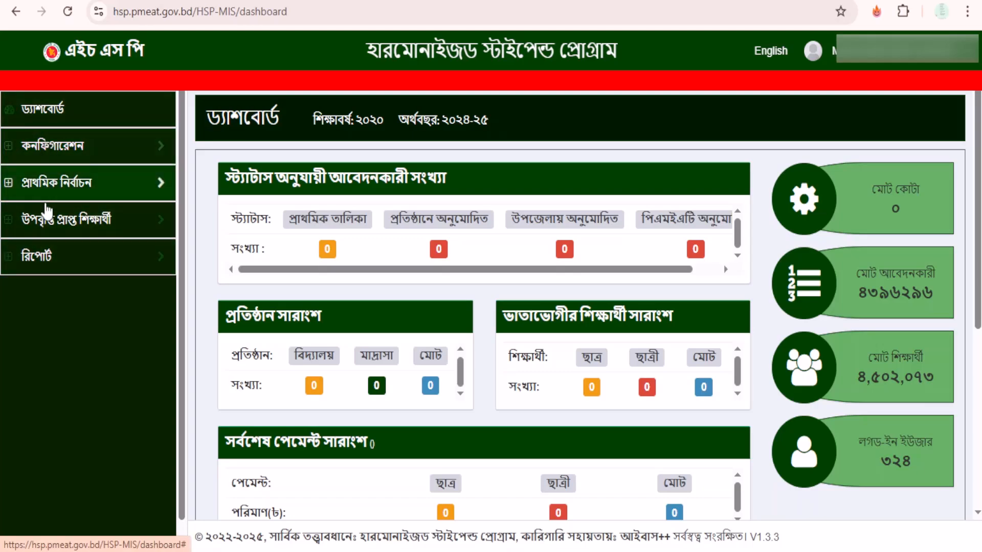
- Open নতুন শিক্ষার্থী এন্ট্রি with admission year ২০২৫ and fiscal year ২০২৪-২৫, ready for birth-certificate entry
left_click(125, 190)
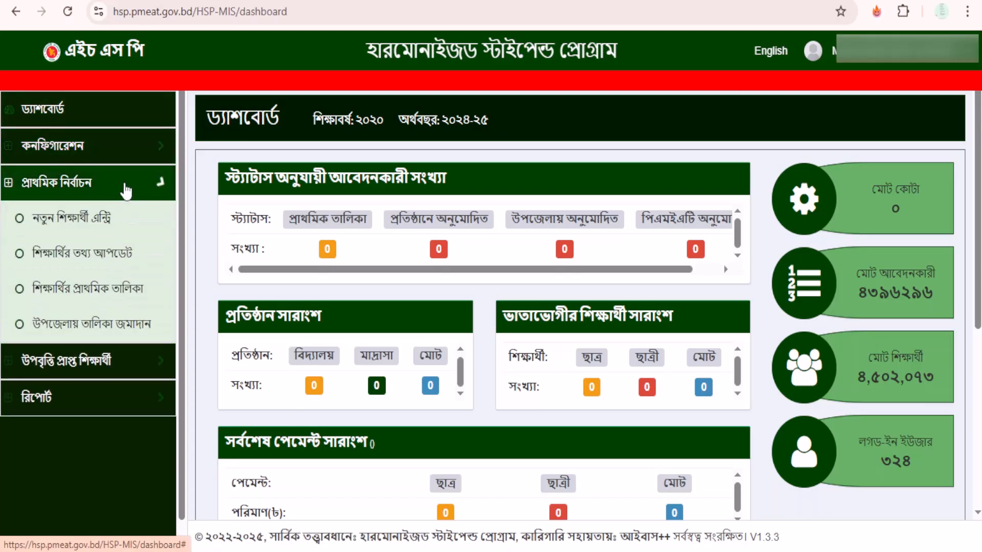
left_click(88, 220)
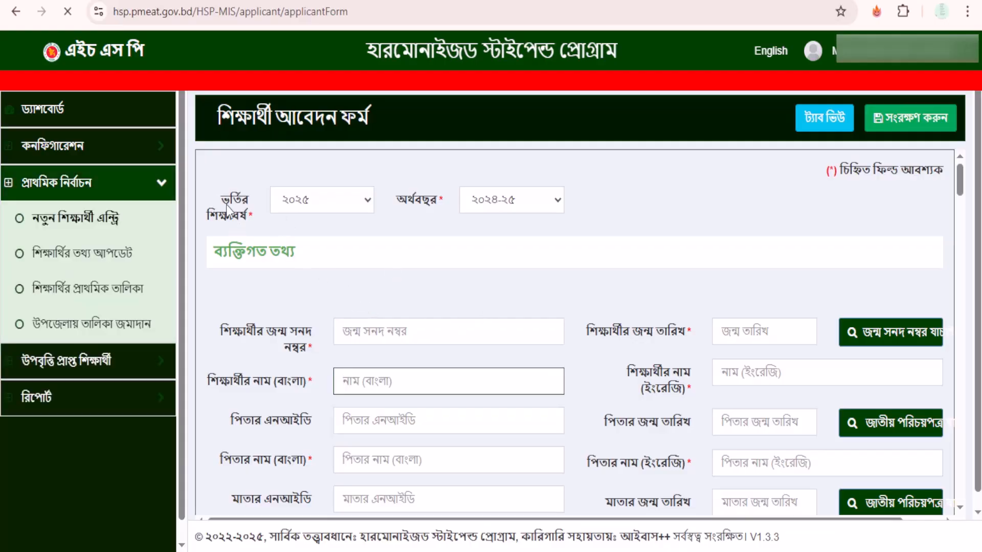
left_click(329, 204)
left_click(294, 223)
left_click(544, 199)
left_click(581, 217)
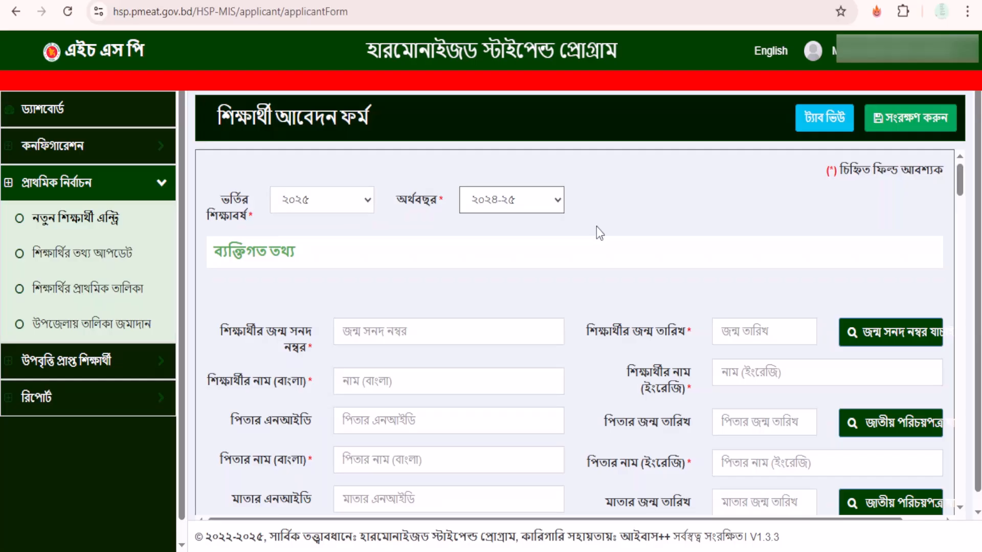
left_click(430, 260)
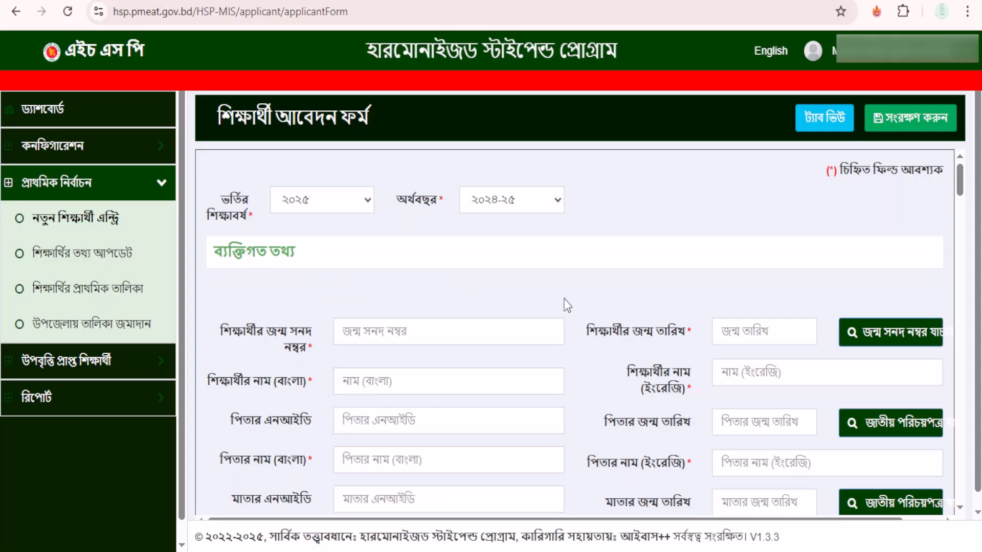
scroll(565, 305, "down", 2)
scroll(516, 307, "up", 2)
left_click(449, 343)
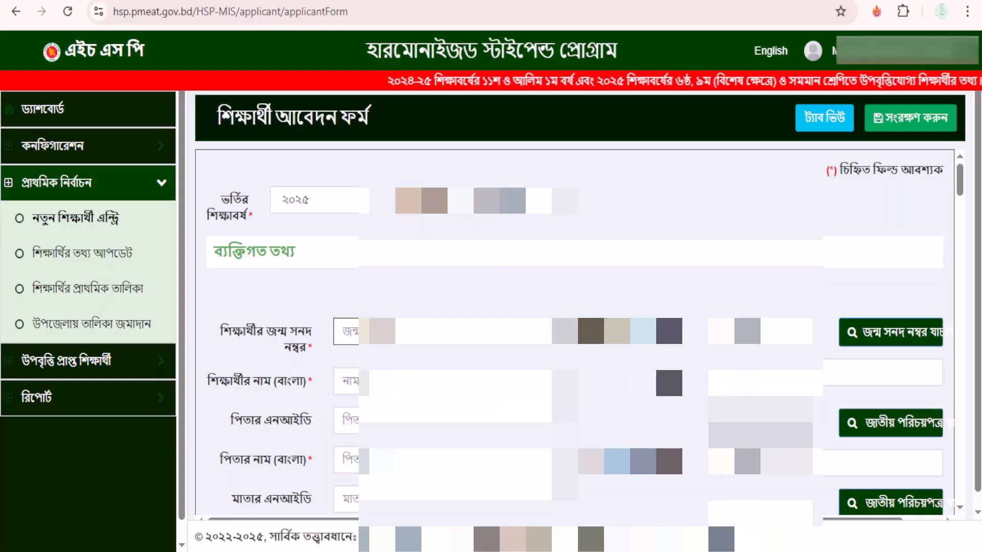
- Enter the student's birth certificate number and pick a birth date in June 2013
type("২০১")
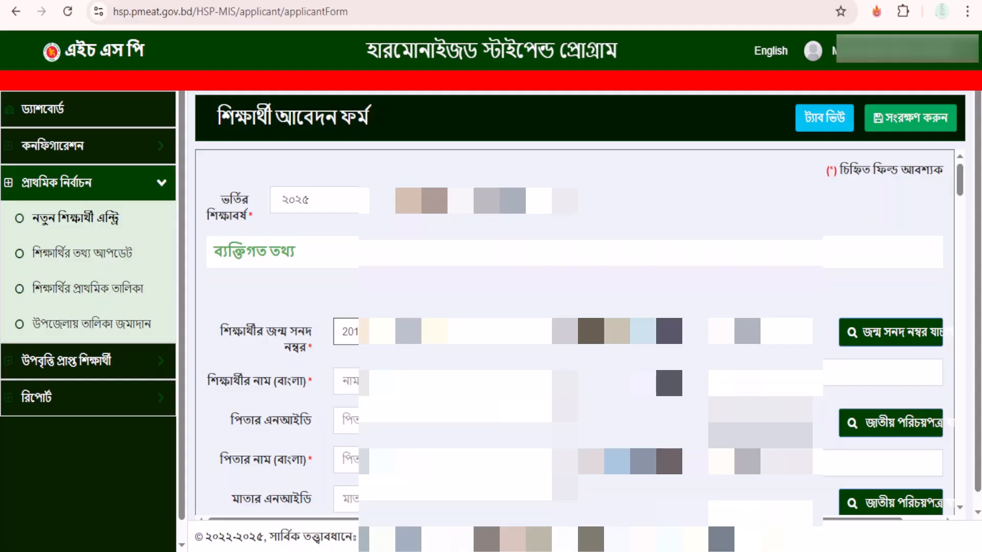
key("Tab")
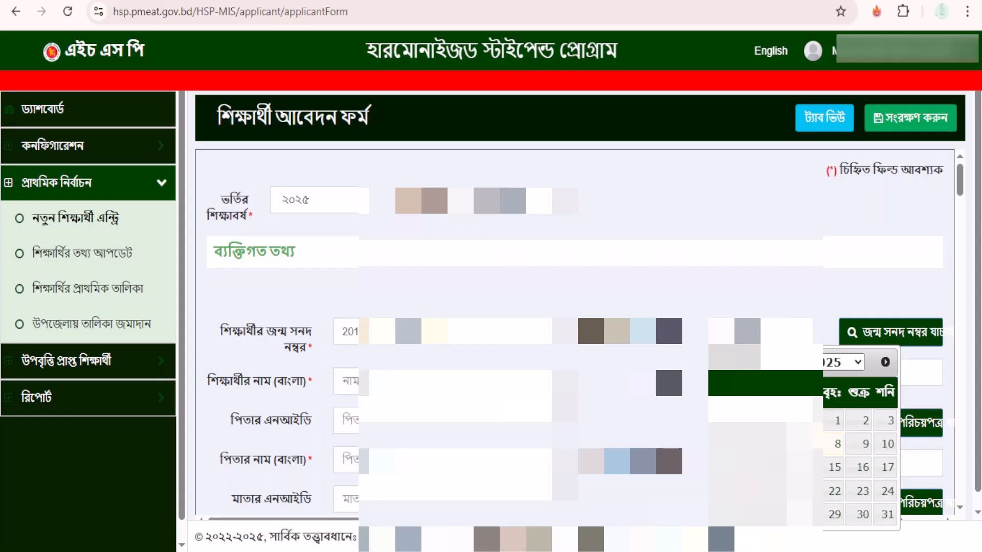
left_click(777, 362)
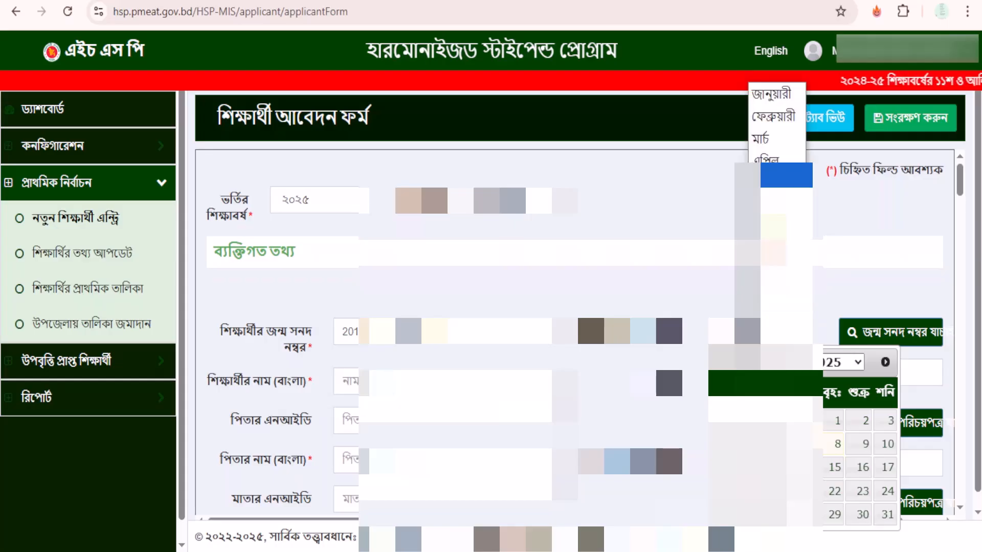
left_click(773, 204)
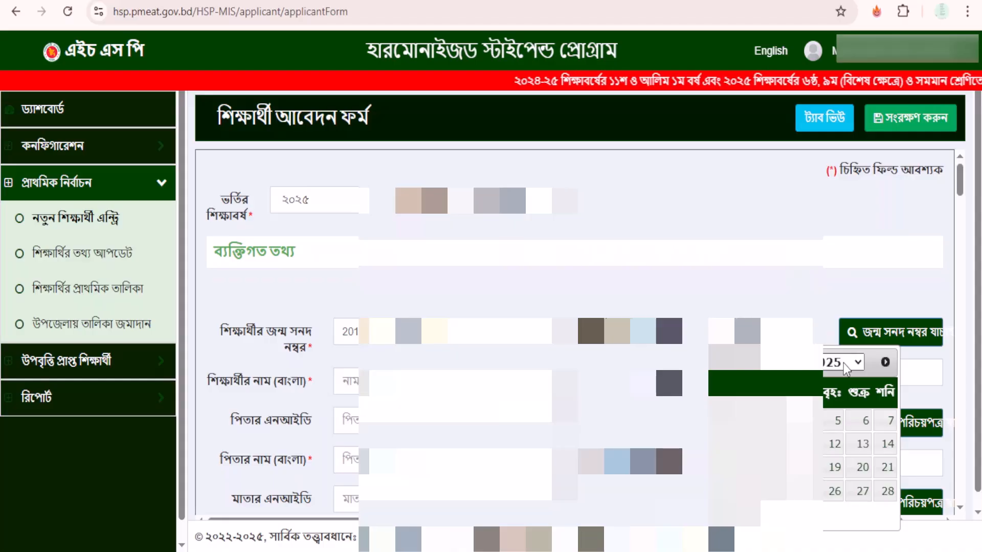
left_click(843, 363)
left_click(824, 92)
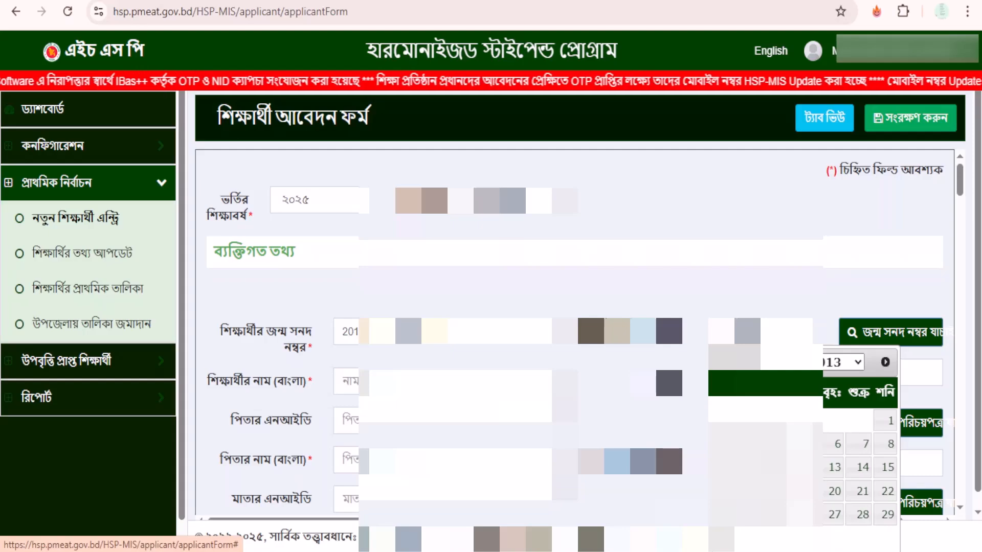
left_click(891, 339)
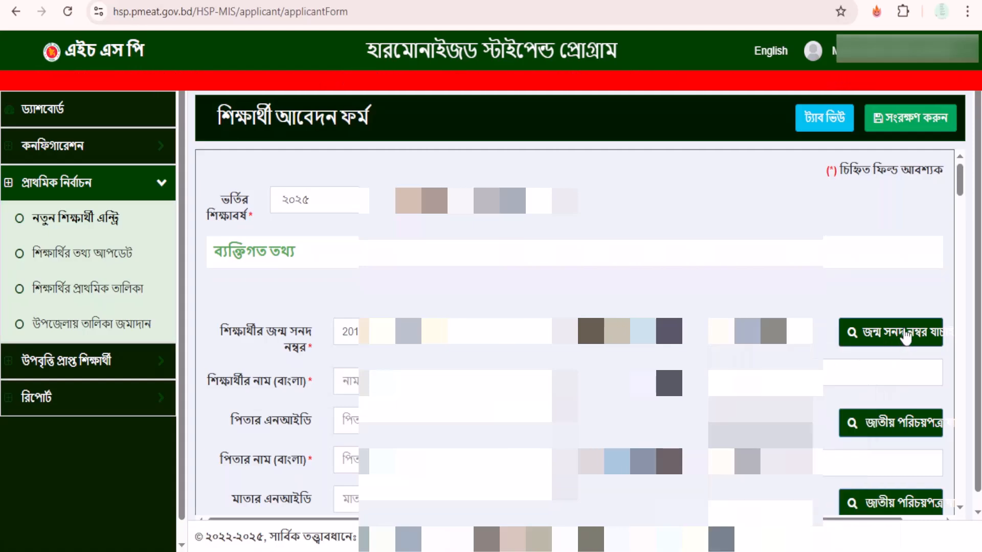
- Look up the birth certificate to fill the student's and parents' names, then begin the father's NID
left_click(918, 342)
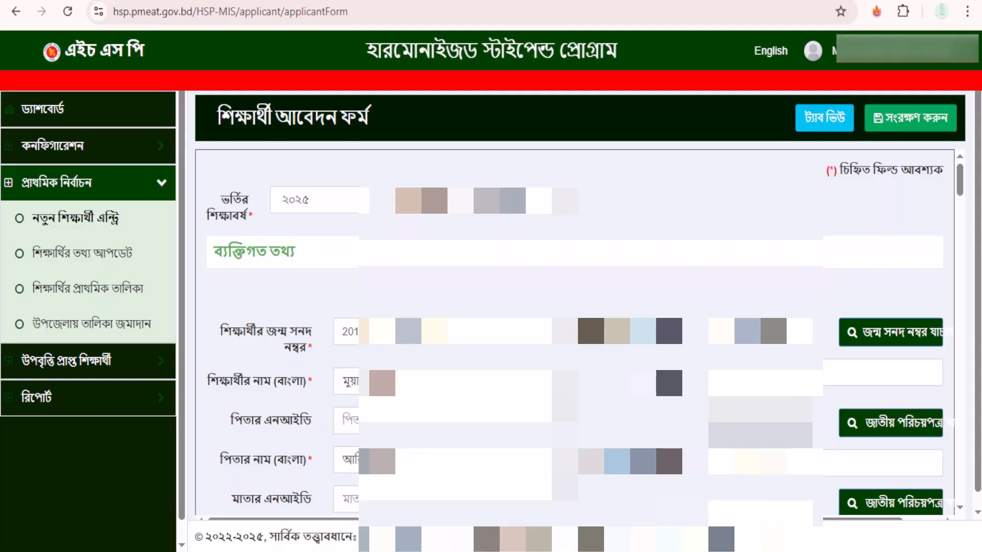
scroll(580, 338, "down", 2)
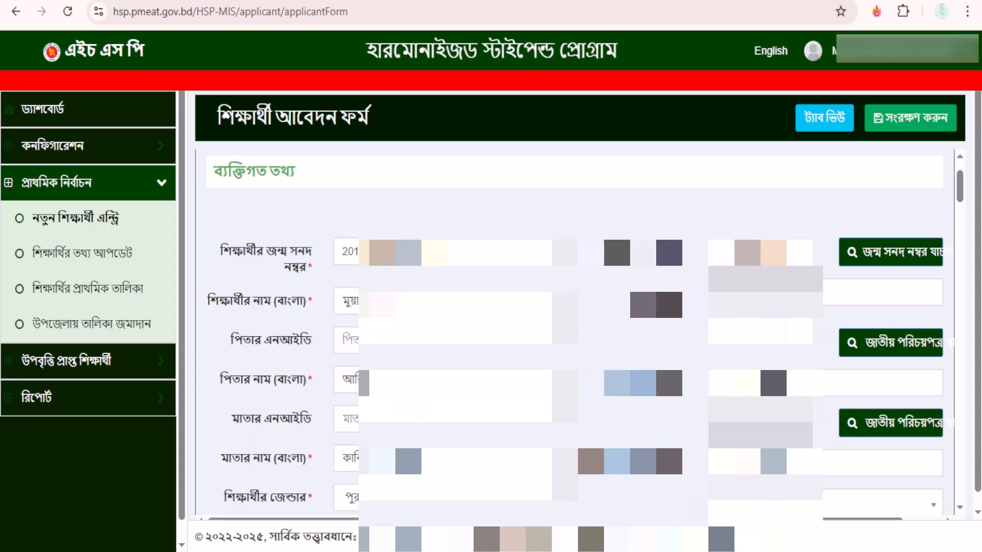
left_click(564, 332)
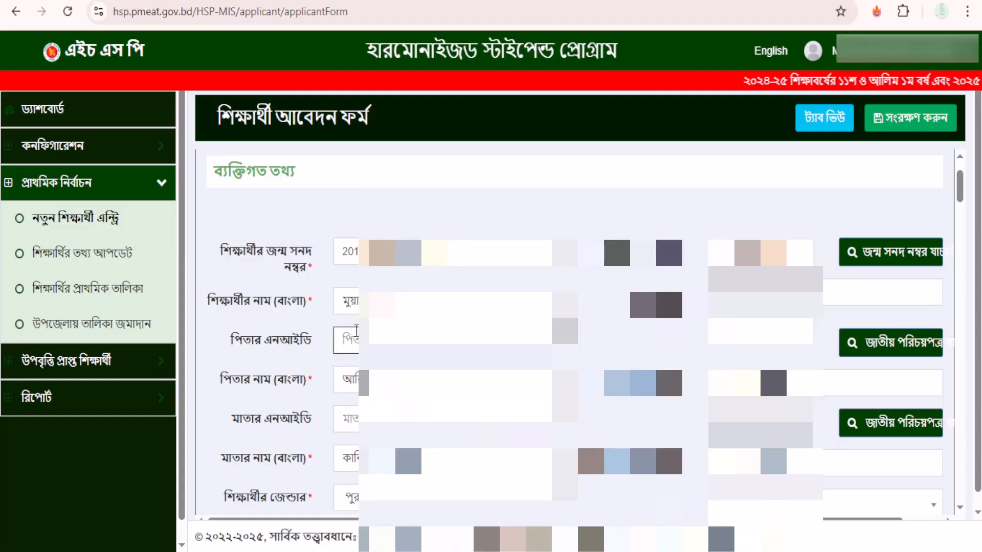
type("8")
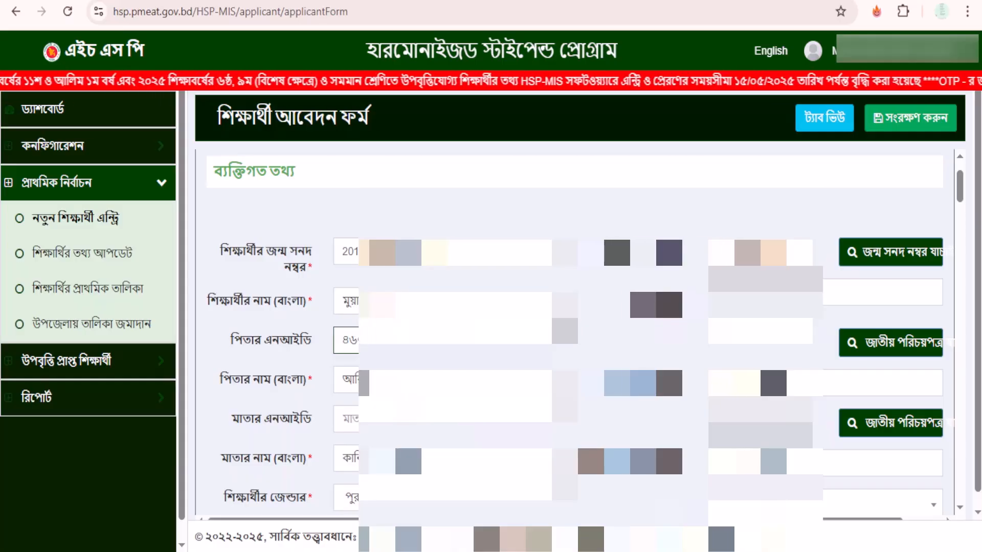
- Finish the father's NID and set his birth date to a day in January 1981
left_click(760, 341)
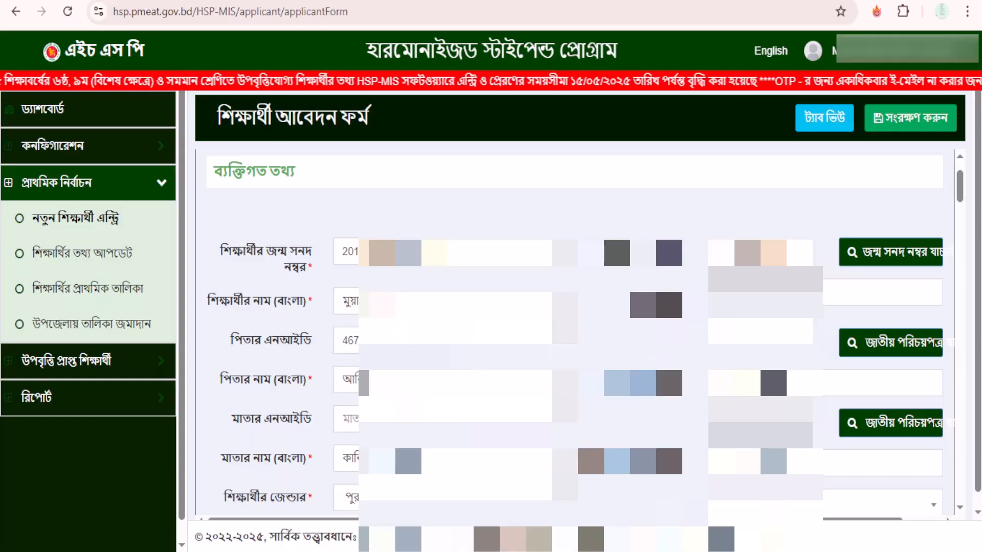
left_click(762, 343)
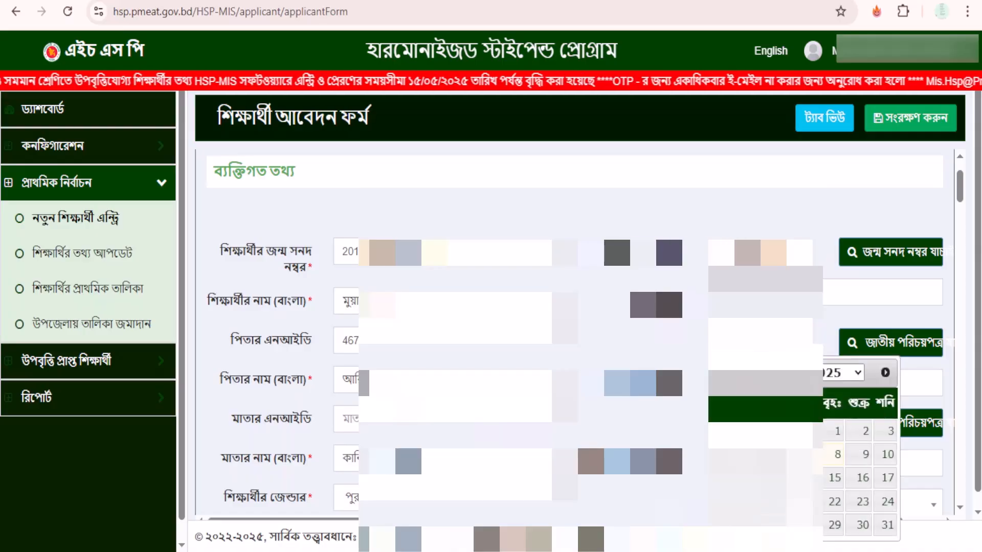
left_click(782, 372)
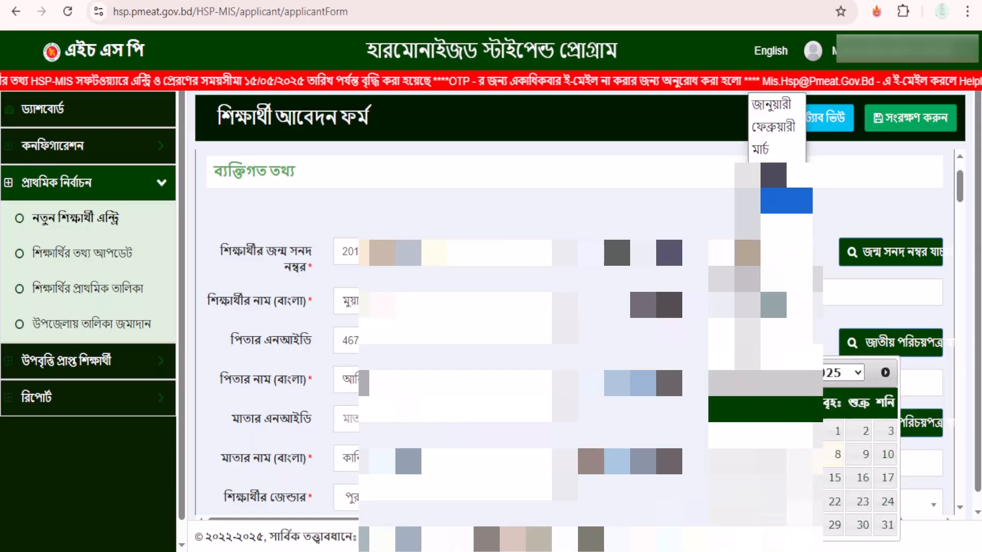
left_click(771, 104)
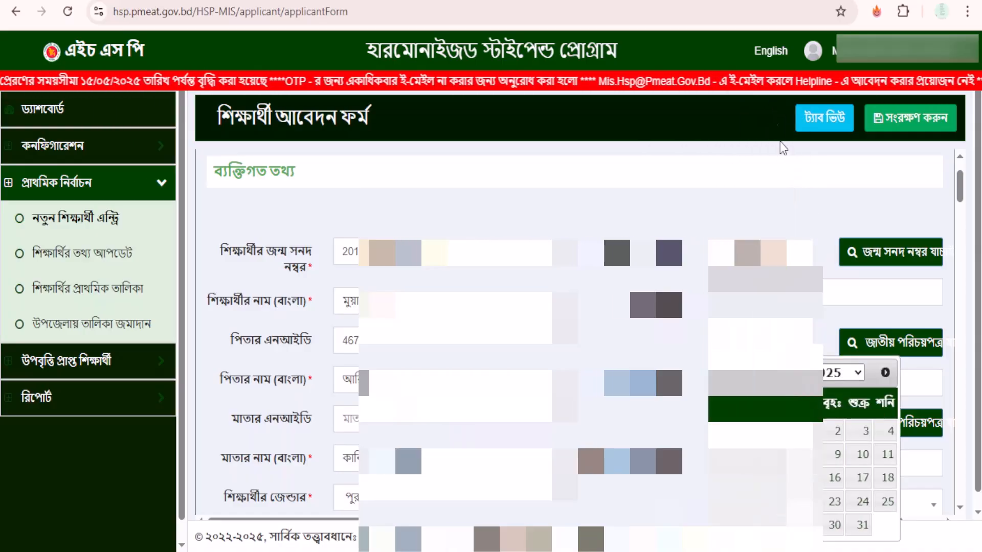
left_click(848, 375)
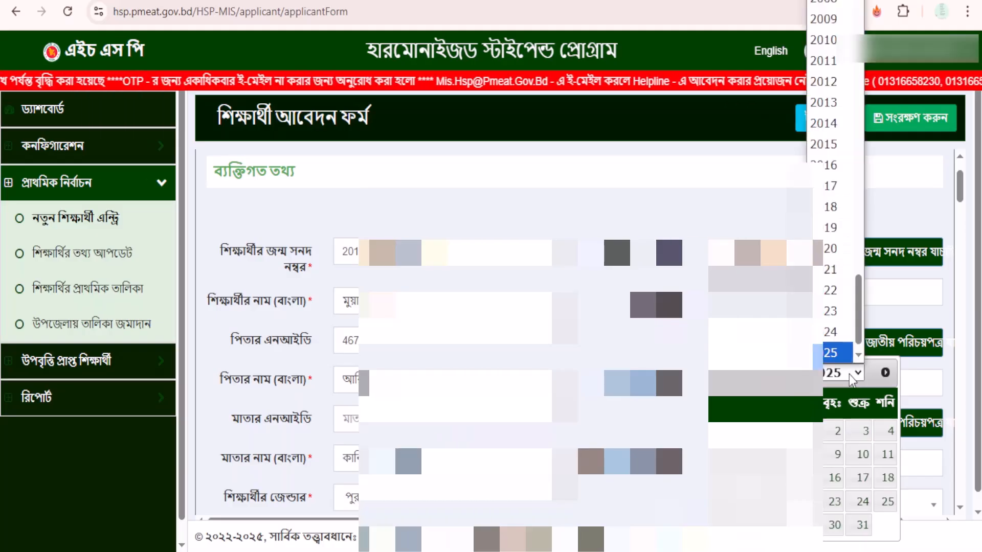
scroll(839, 241, "up", 5)
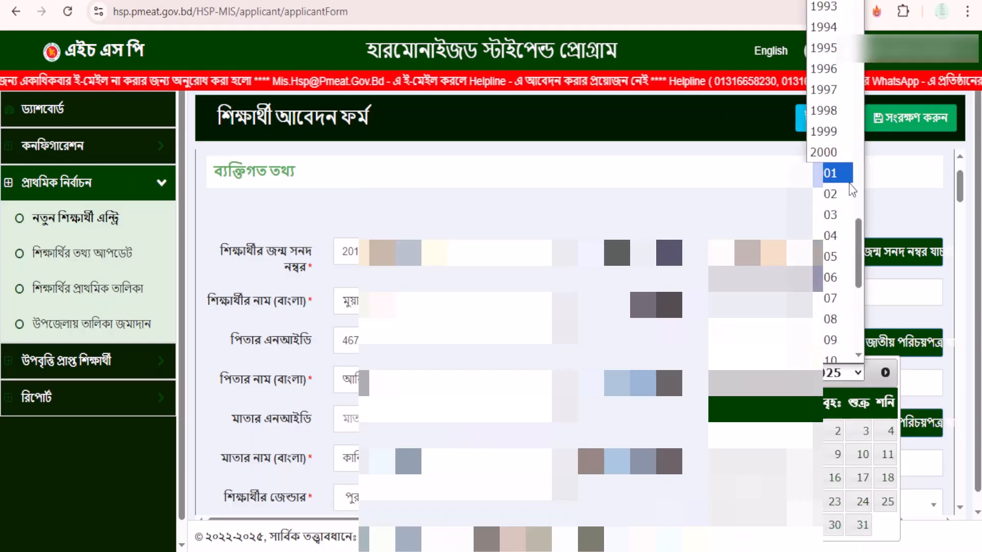
scroll(848, 180, "up", 3)
scroll(847, 163, "up", 2)
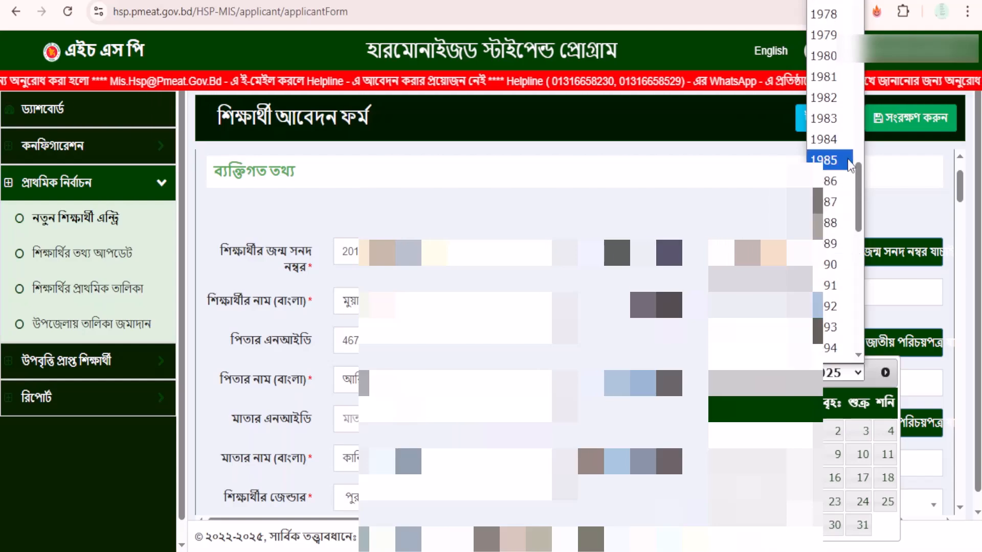
left_click(830, 75)
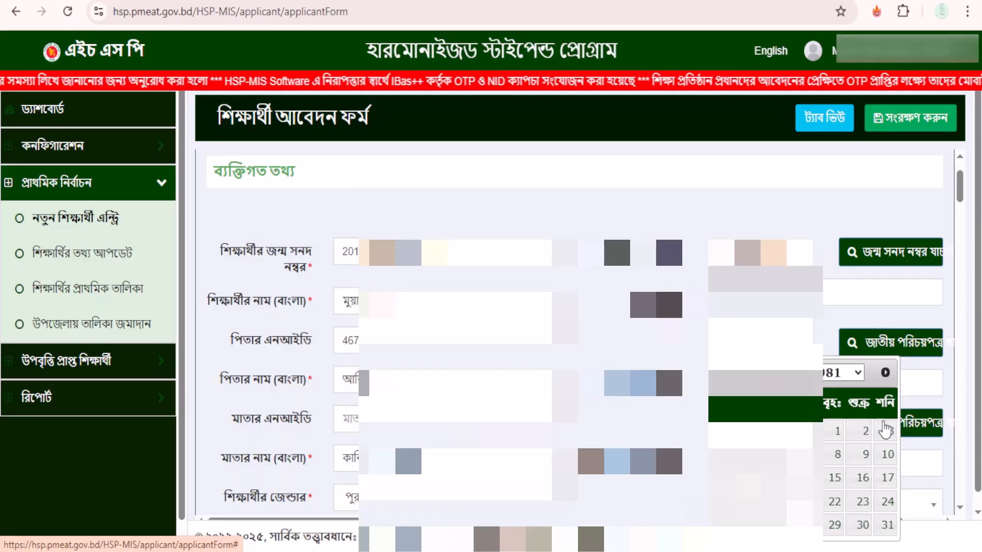
left_click(882, 439)
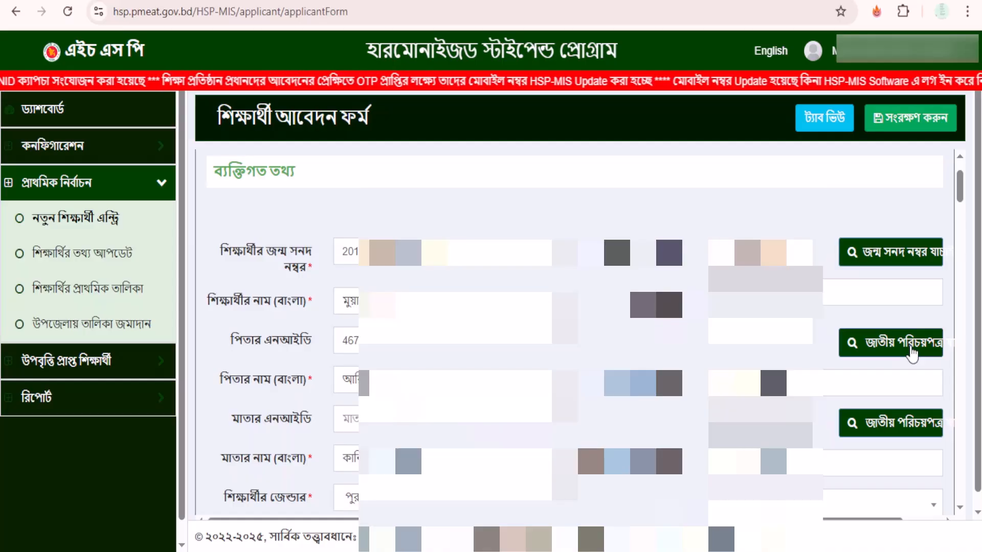
- Look up the father's NID and pass the CAPTCHA check to confirm it
left_click(912, 353)
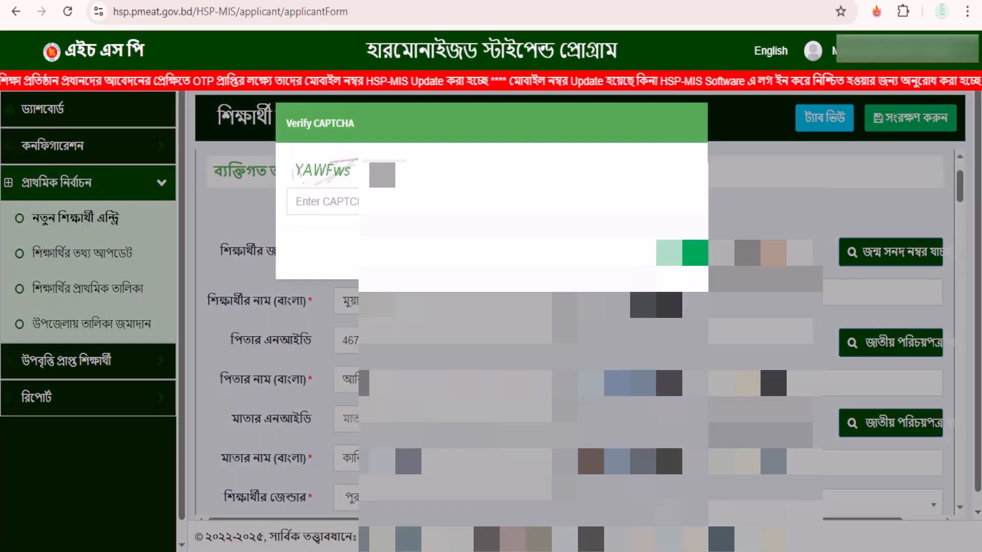
left_click(330, 205)
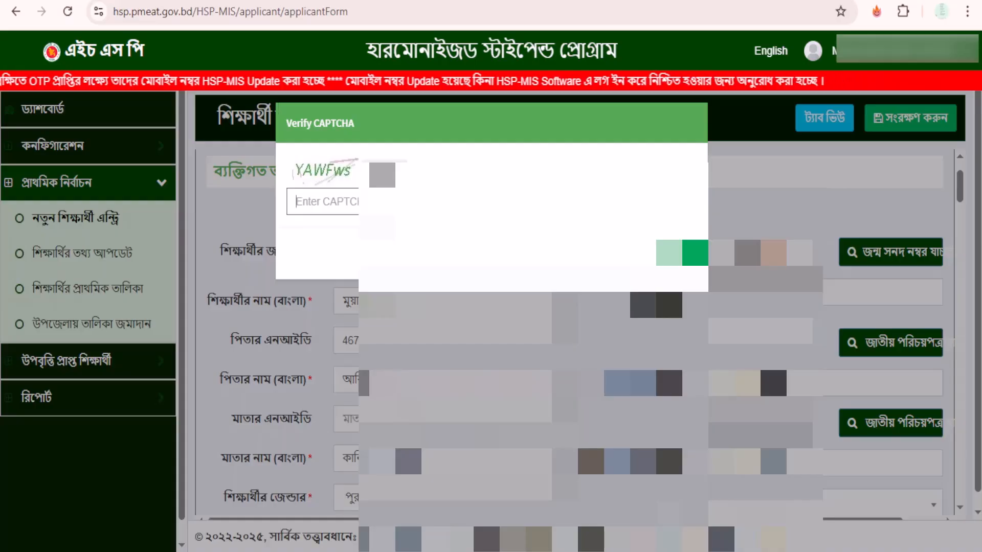
type("YAW")
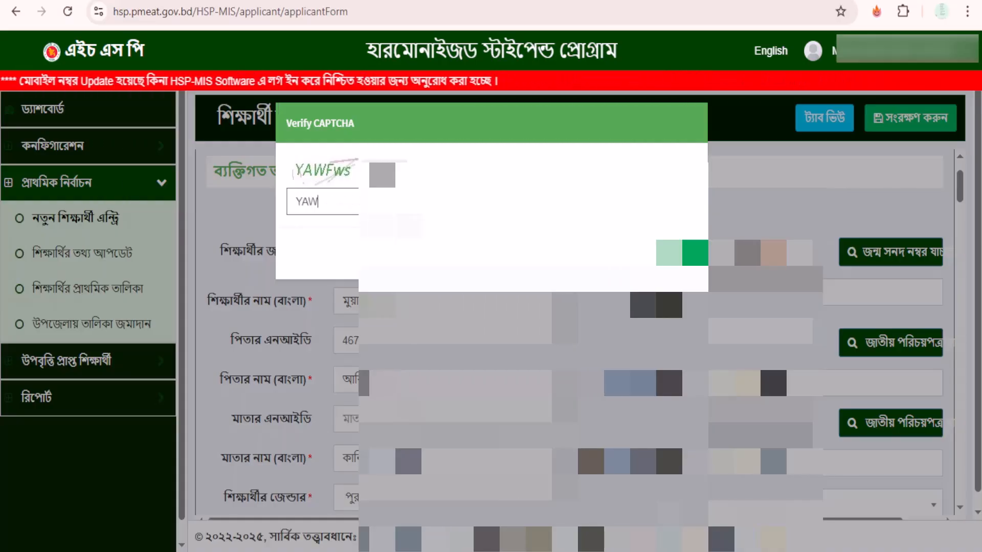
type("Fws")
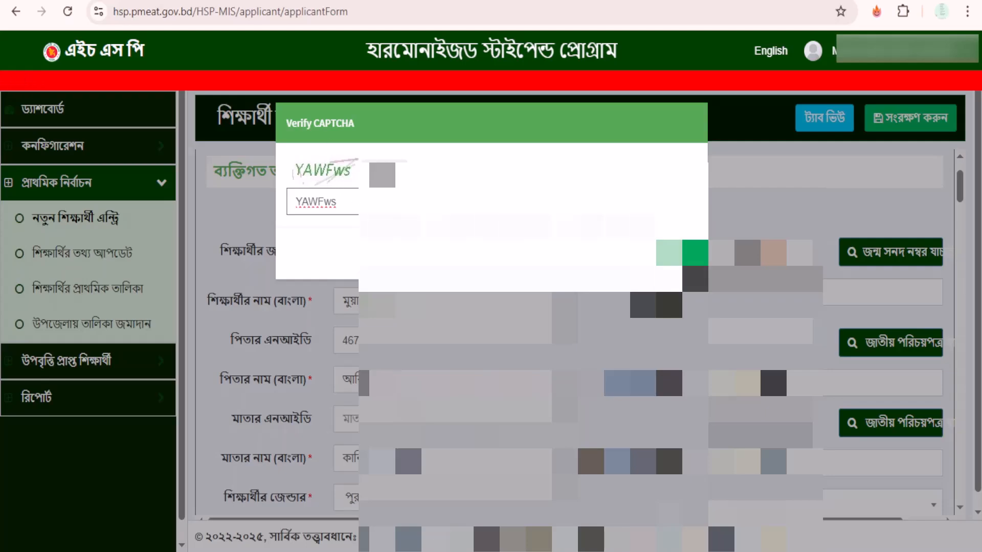
key("Return")
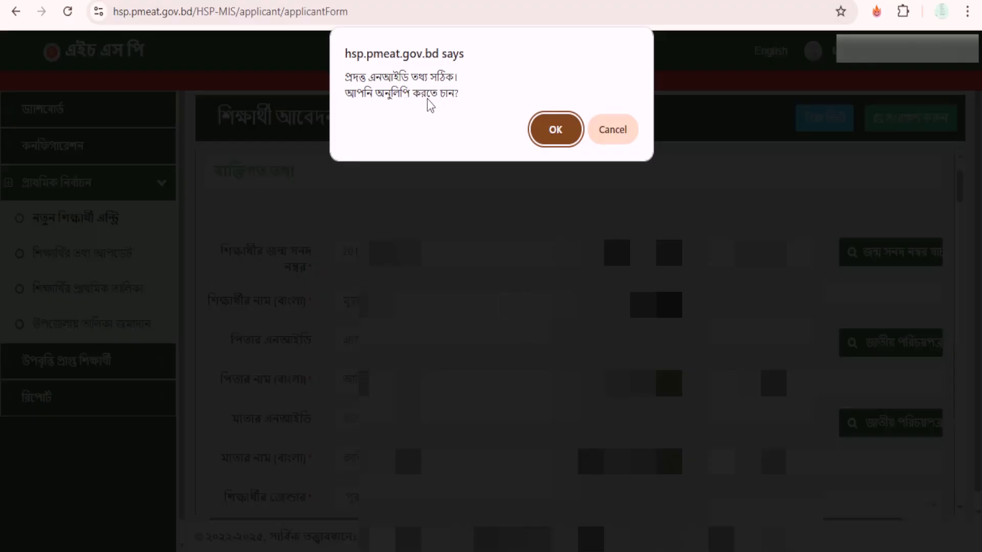
- Accept the father's verified details and enter the mother's NID number
left_click(556, 129)
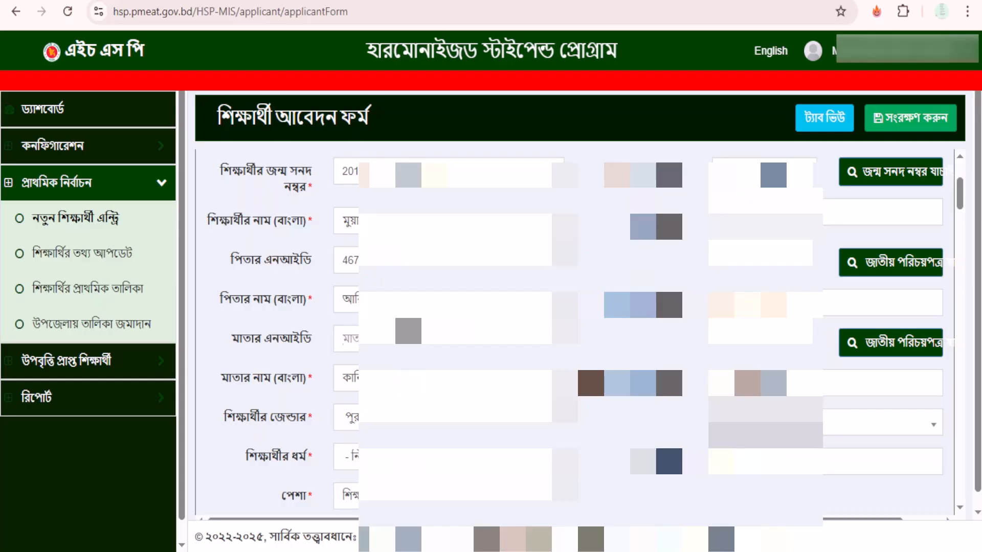
left_click(564, 330)
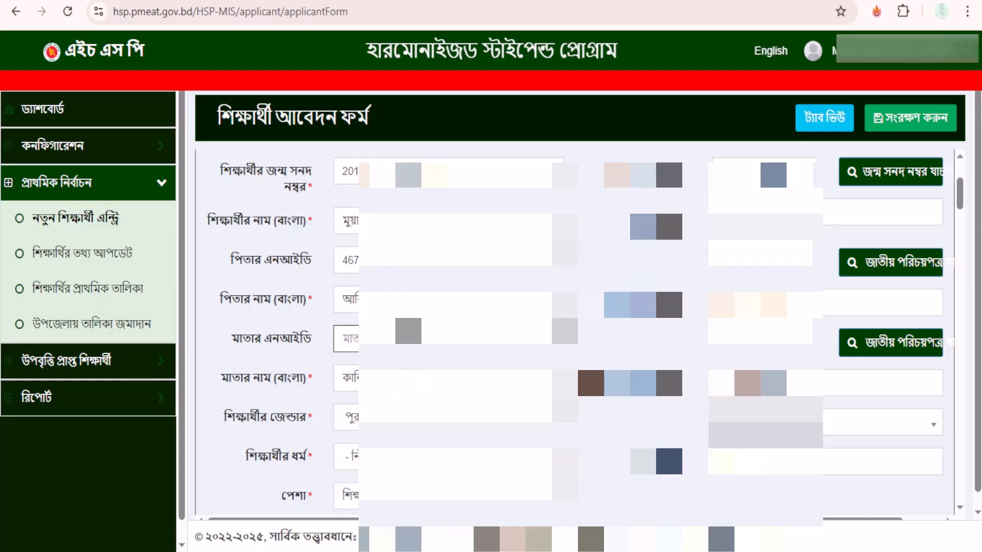
type("১৯")
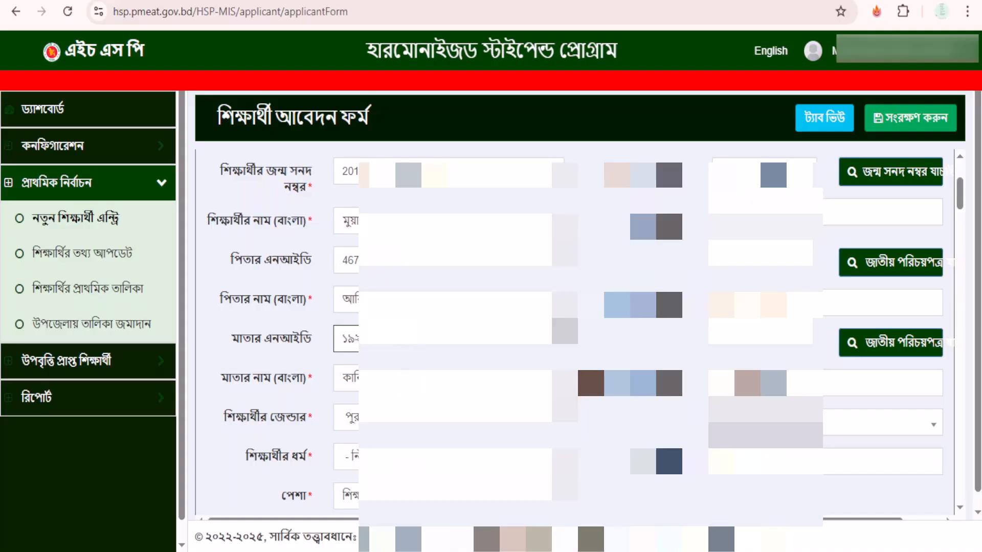
left_click(824, 372)
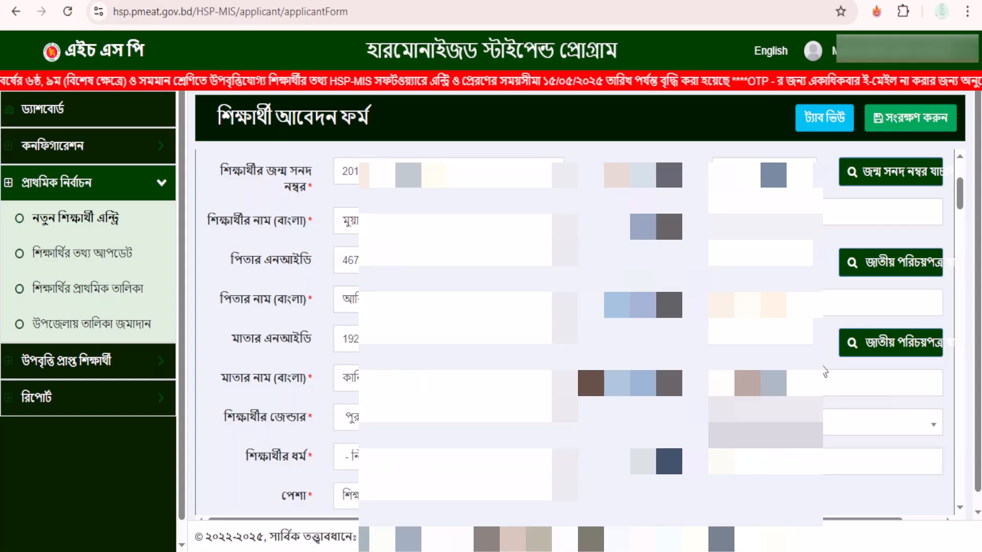
- Verify the mother's NID via CAPTCHA and accept copying her details
left_click(911, 352)
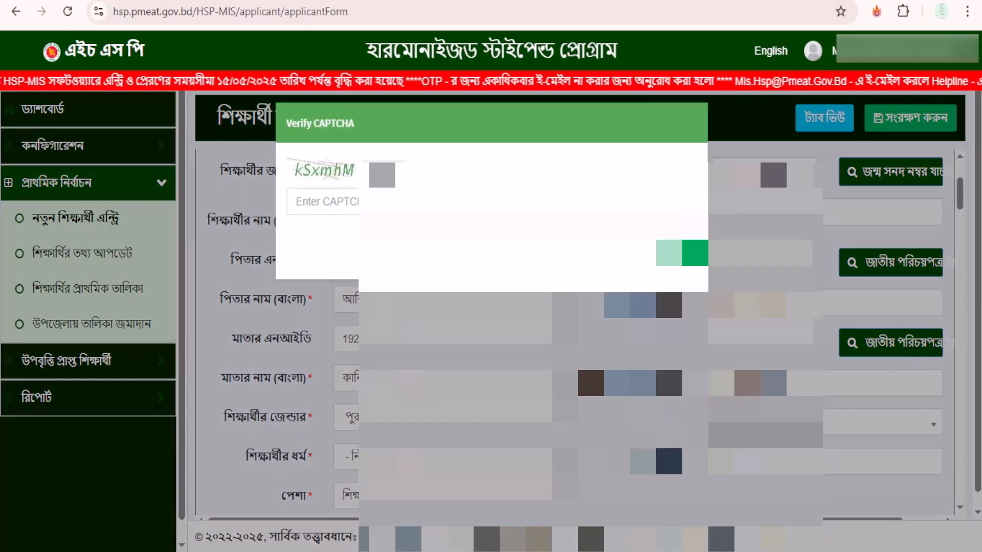
left_click(351, 205)
type("kSx")
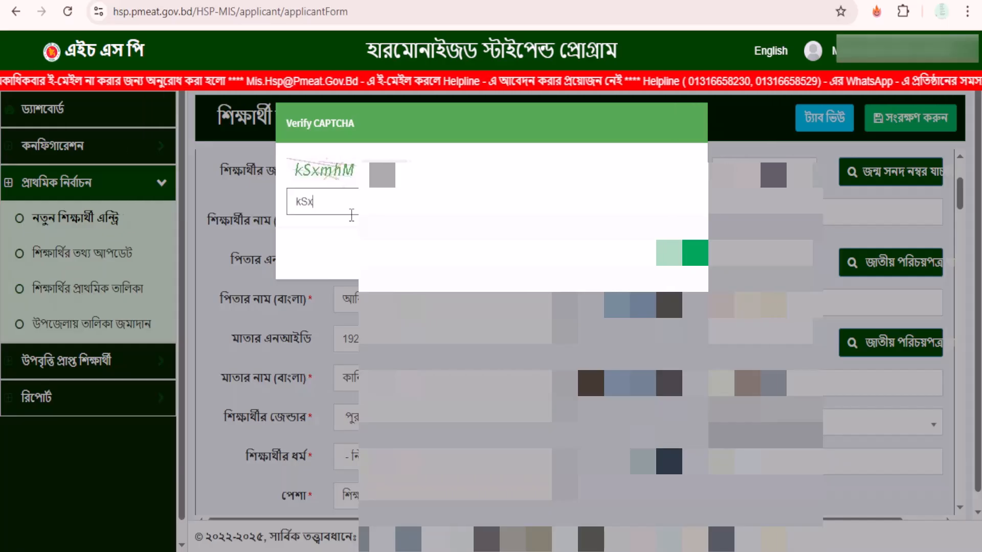
type("mhM")
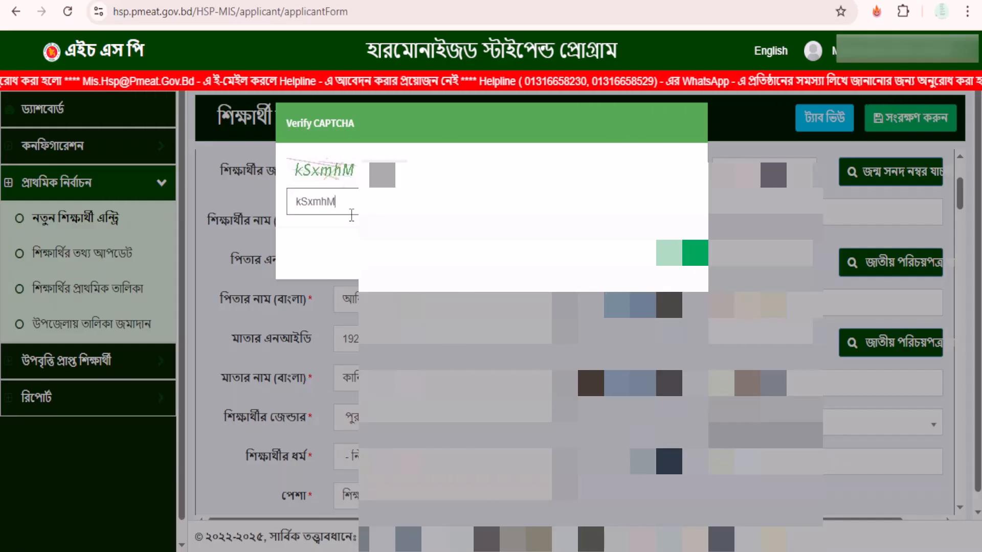
left_click(694, 253)
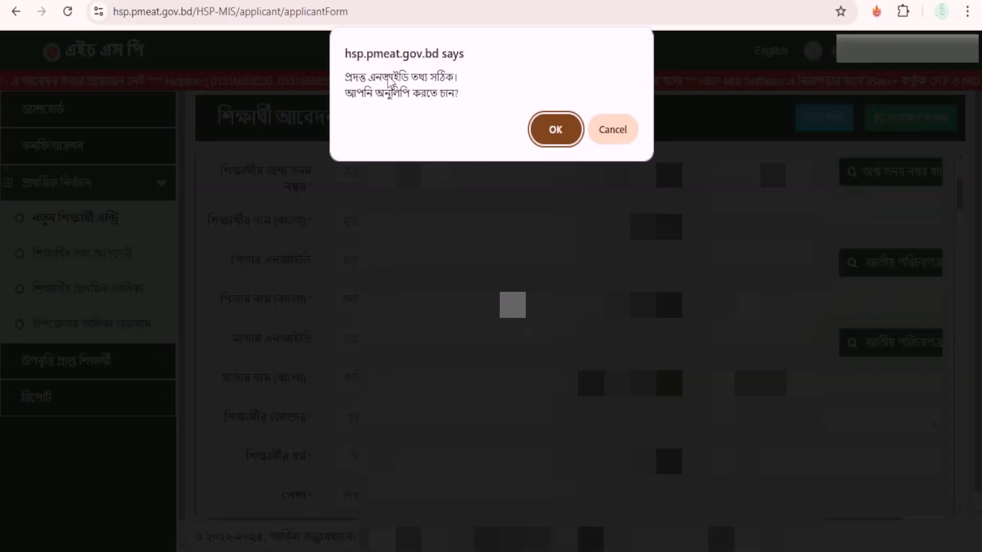
left_click(559, 130)
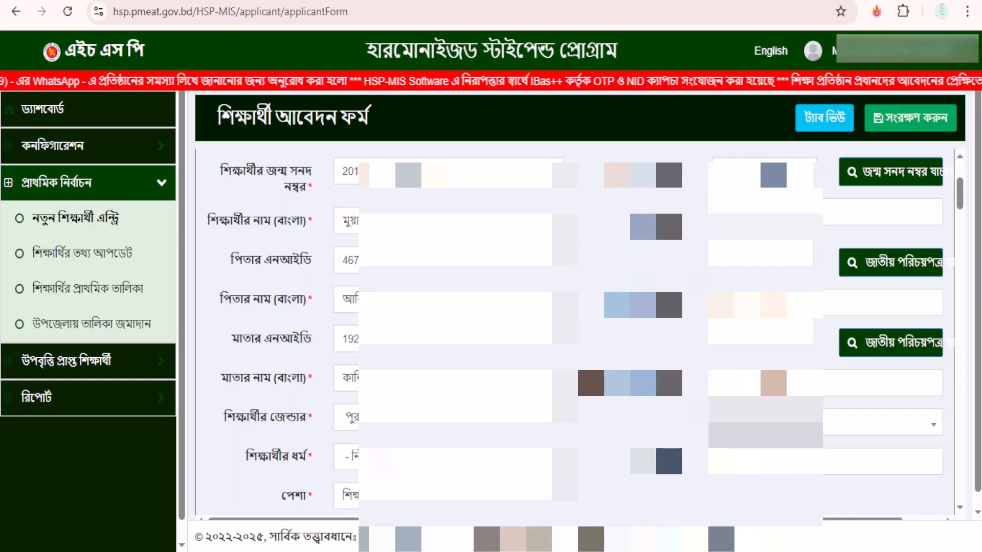
- Choose an option in the dropdown beside the student's gender (শিক্ষার্থীর জেন্ডার)
scroll(572, 333, "down", 1)
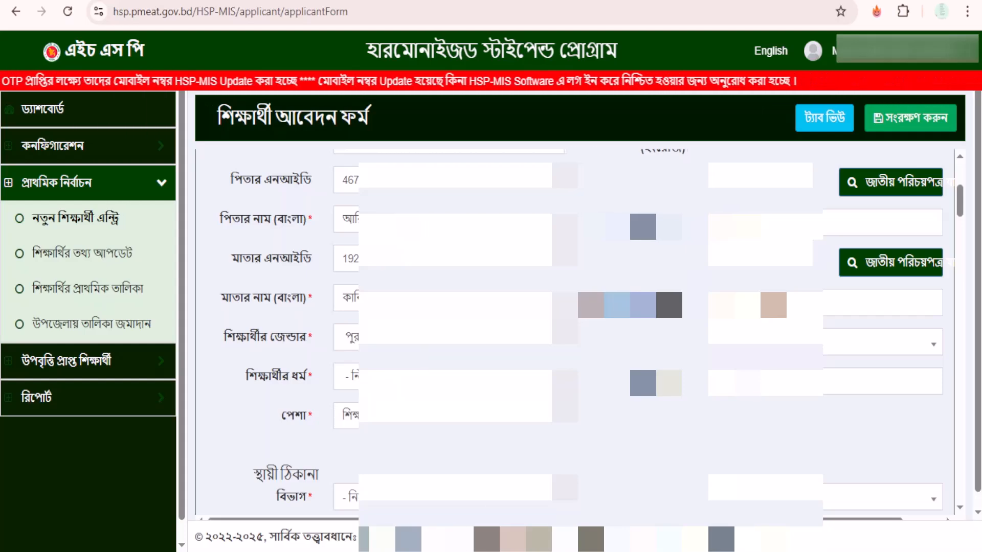
left_click(881, 342)
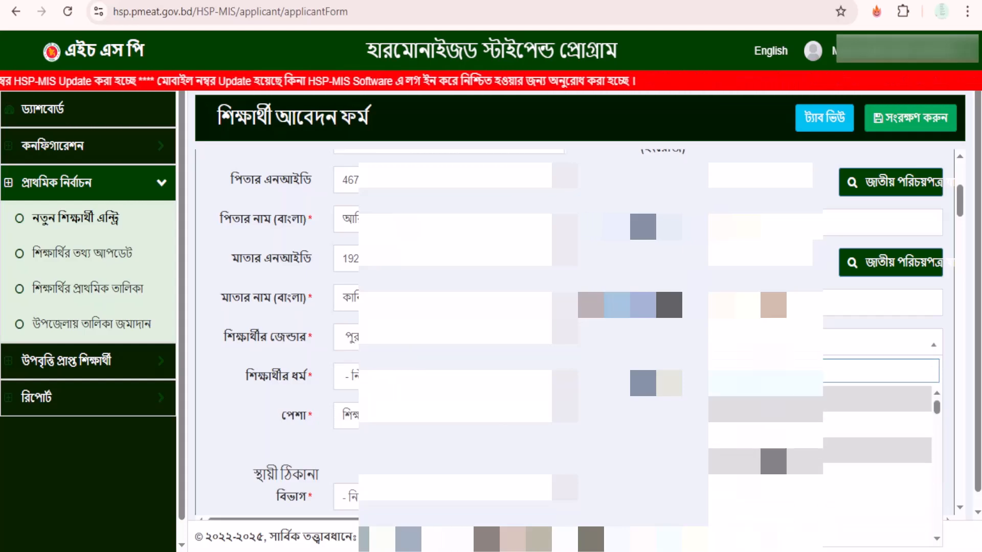
scroll(818, 460, "down", 3)
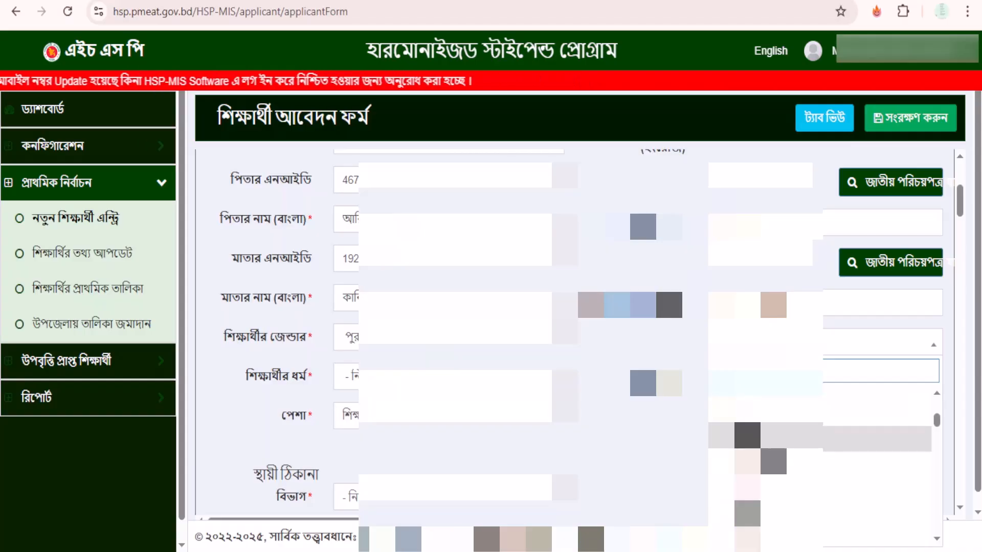
left_click(877, 466)
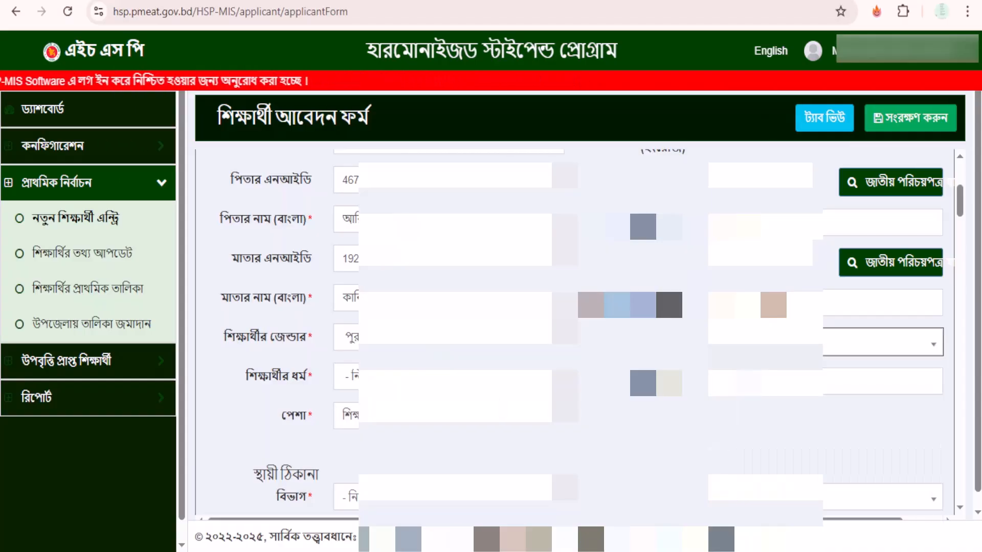
- Set the student's religion (শিক্ষার্থীর ধর্ম) to ইসলাম
left_click(345, 376)
left_click(373, 416)
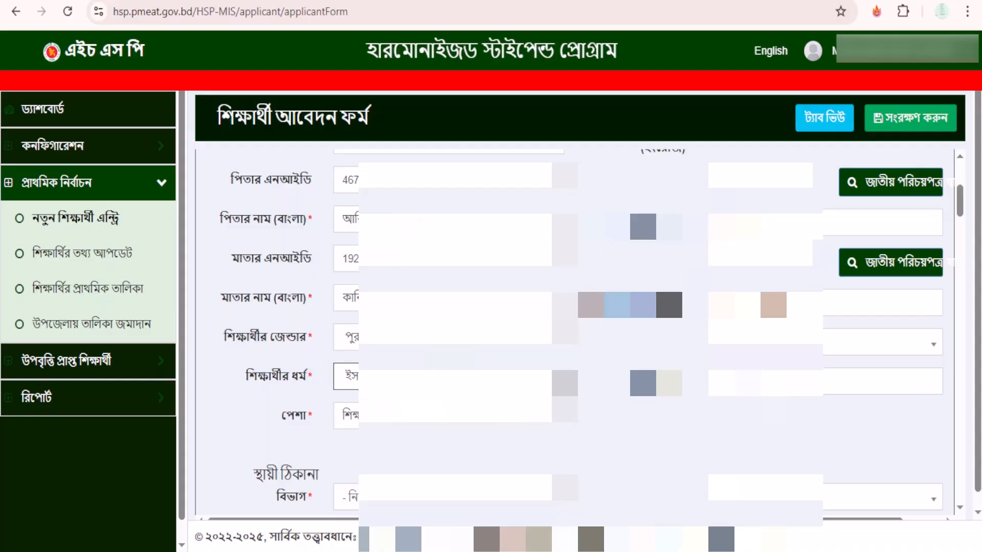
scroll(320, 253, "up", 3)
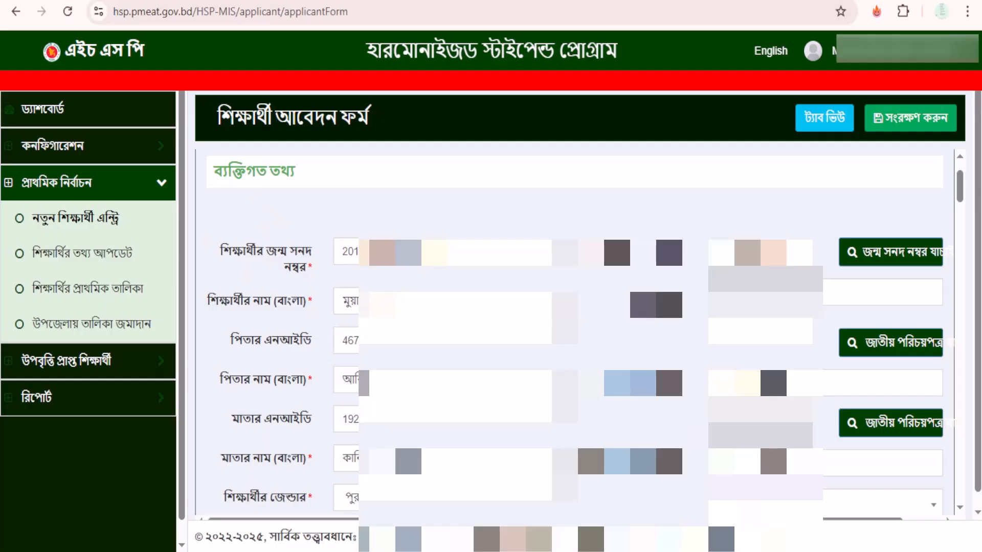
- Set the permanent-address division, district চাঁদপুর and upazila হাজীগঞ্জ
scroll(575, 332, "down", 7)
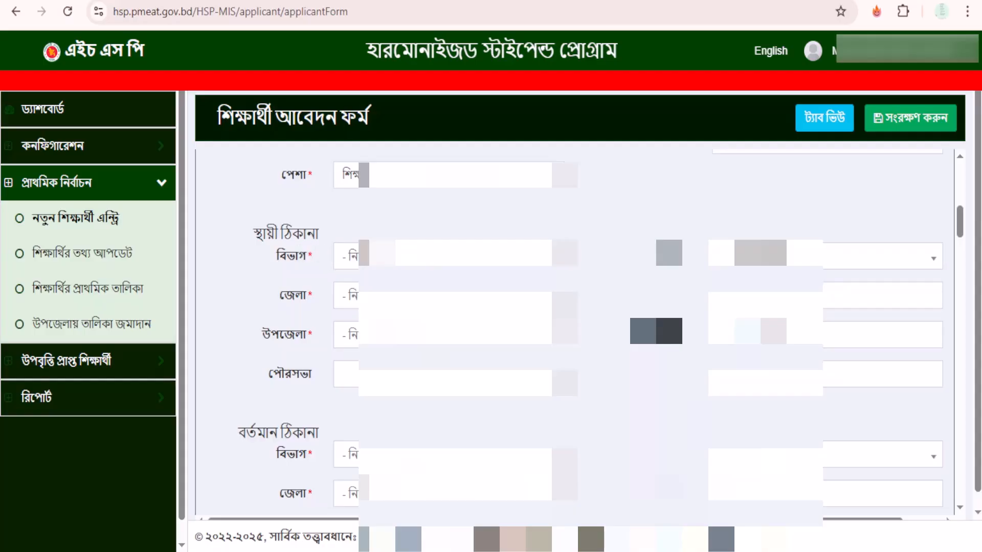
left_click(450, 255)
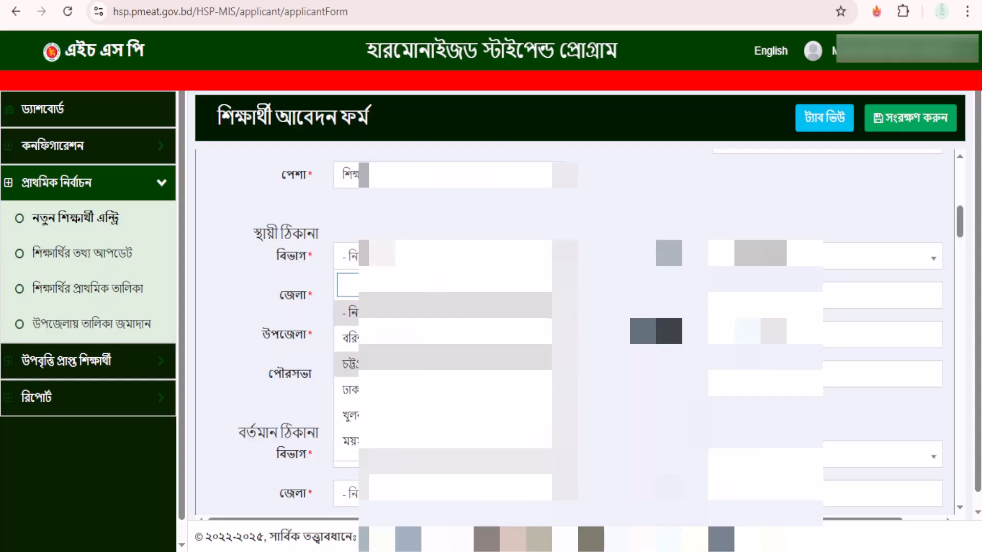
left_click(460, 356)
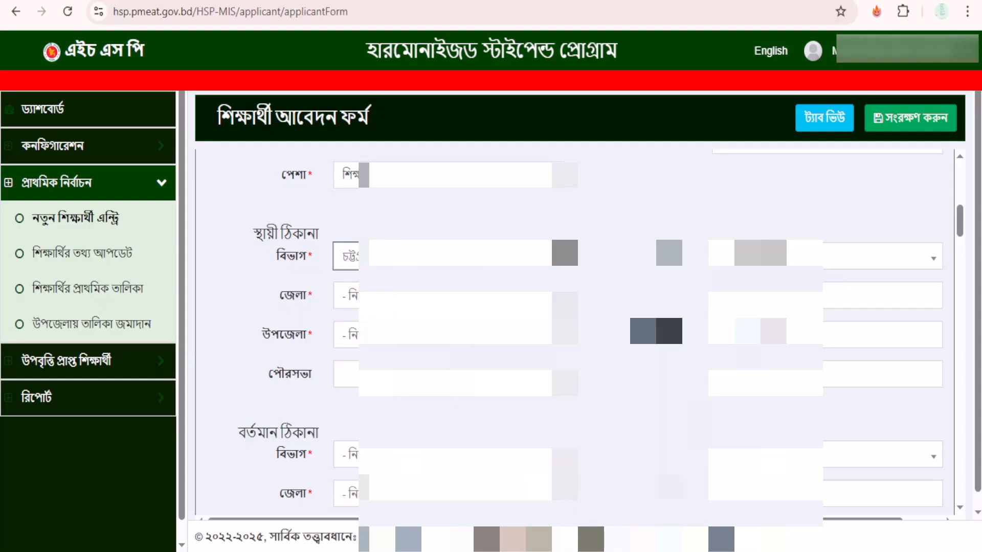
left_click(382, 335)
left_click(444, 429)
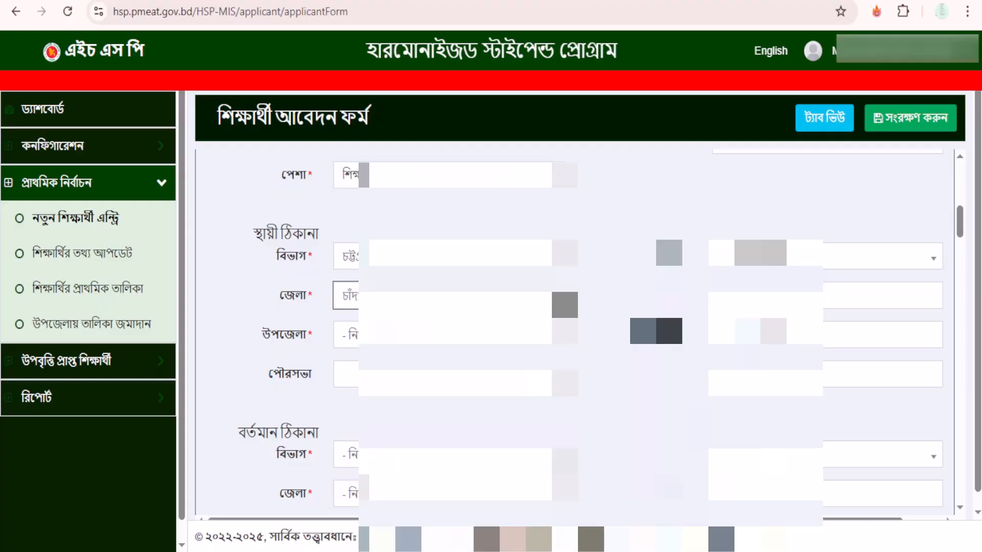
left_click(445, 334)
left_click(444, 464)
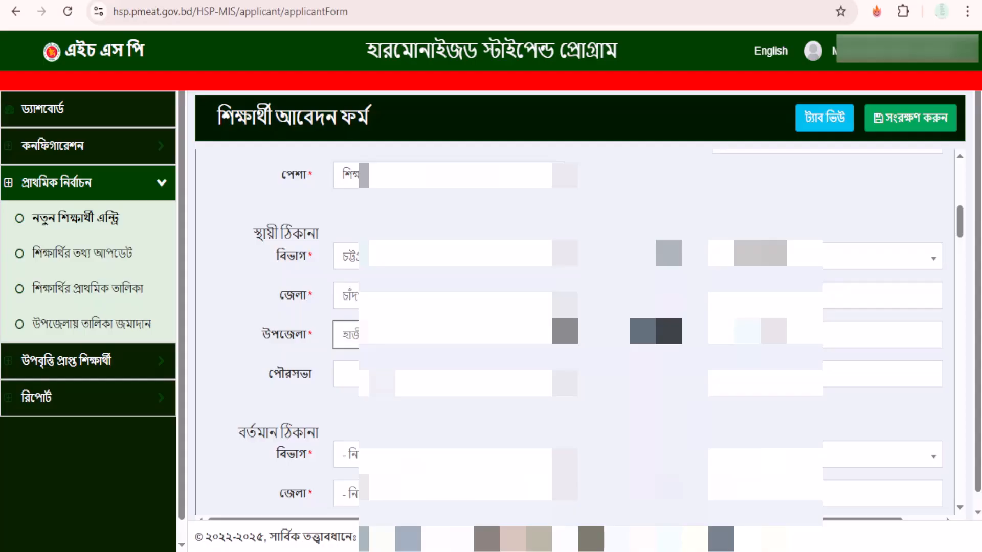
- Leave the empty municipality list unset and pick the highlighted option beside the division
left_click(381, 378)
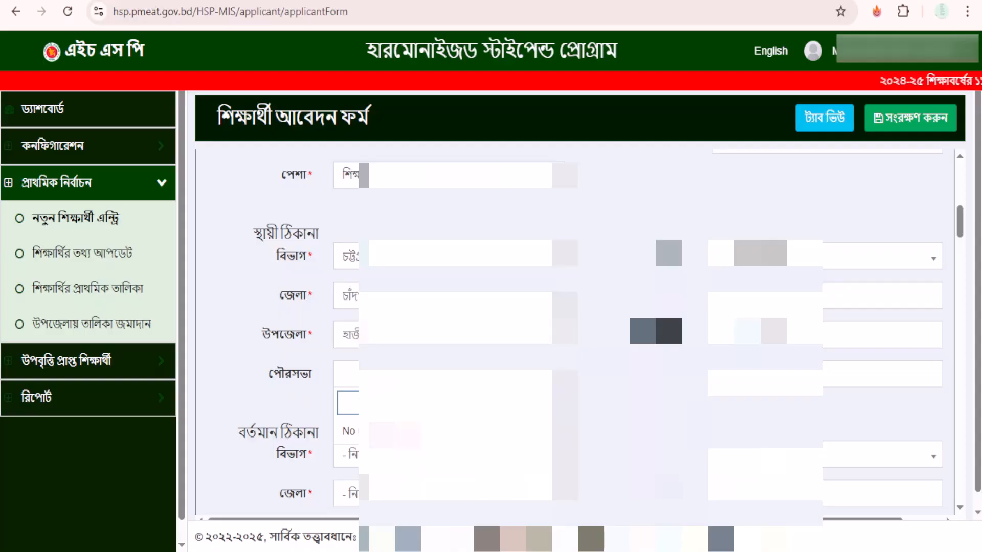
left_click(293, 387)
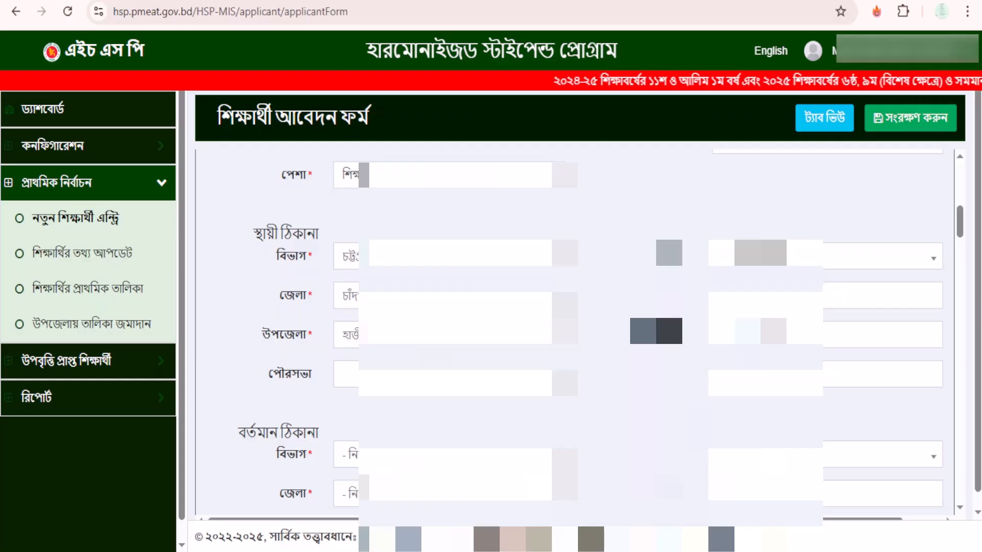
left_click(827, 256)
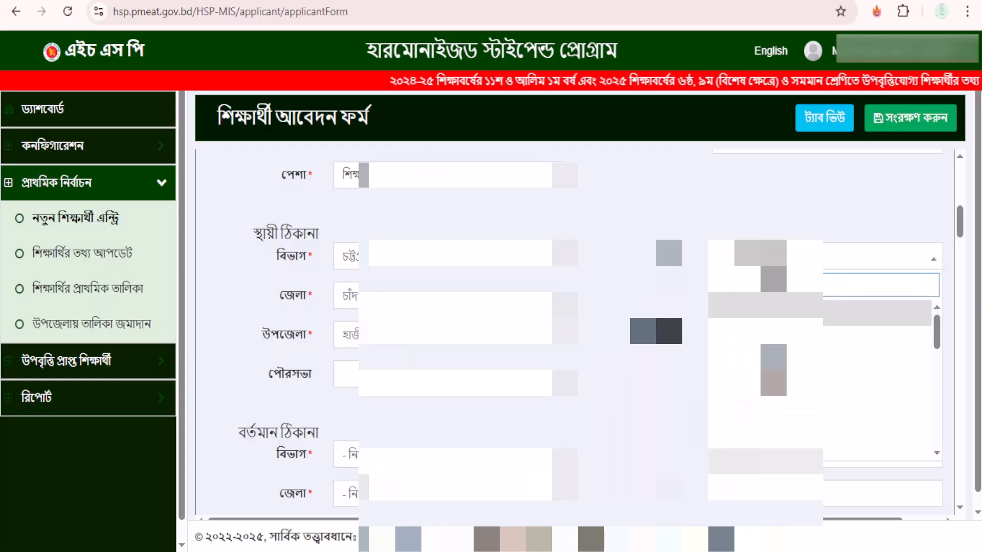
scroll(818, 357, "down", 2)
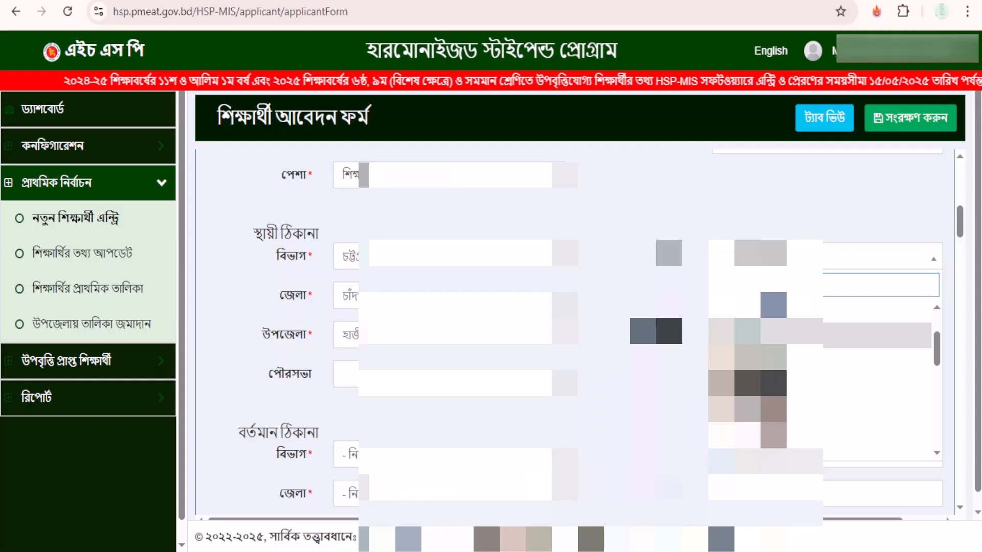
scroll(818, 358, "down", 1)
left_click(818, 357)
scroll(562, 332, "down", 2)
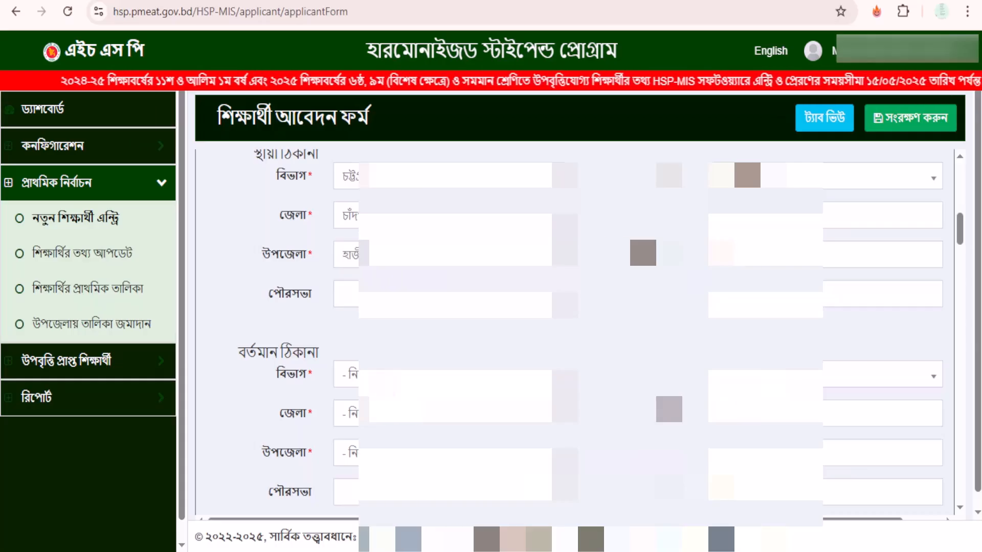
- Set the present address to division চট্টগ্রাম, district চাঁদপুর and its upazila
scroll(563, 333, "down", 2)
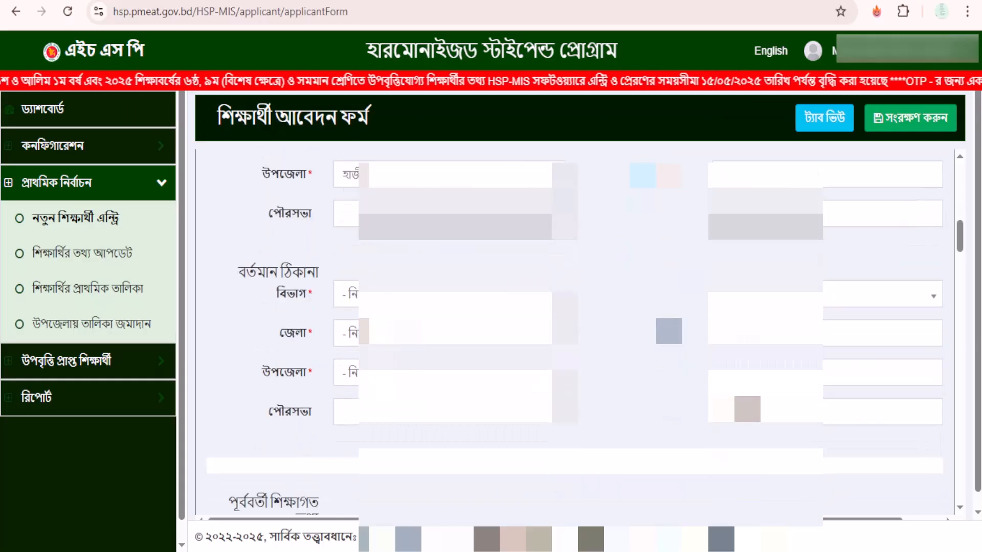
left_click(404, 296)
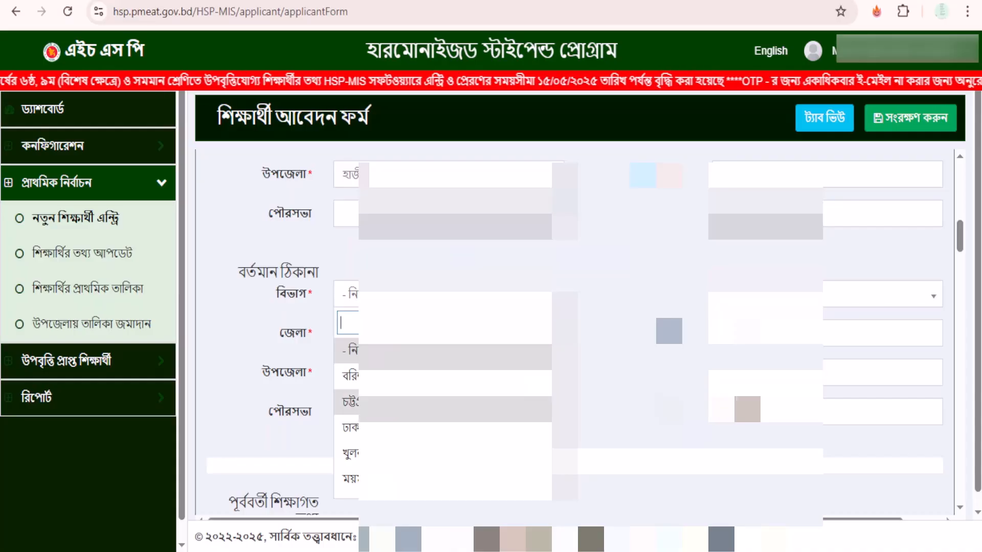
left_click(404, 358)
left_click(404, 332)
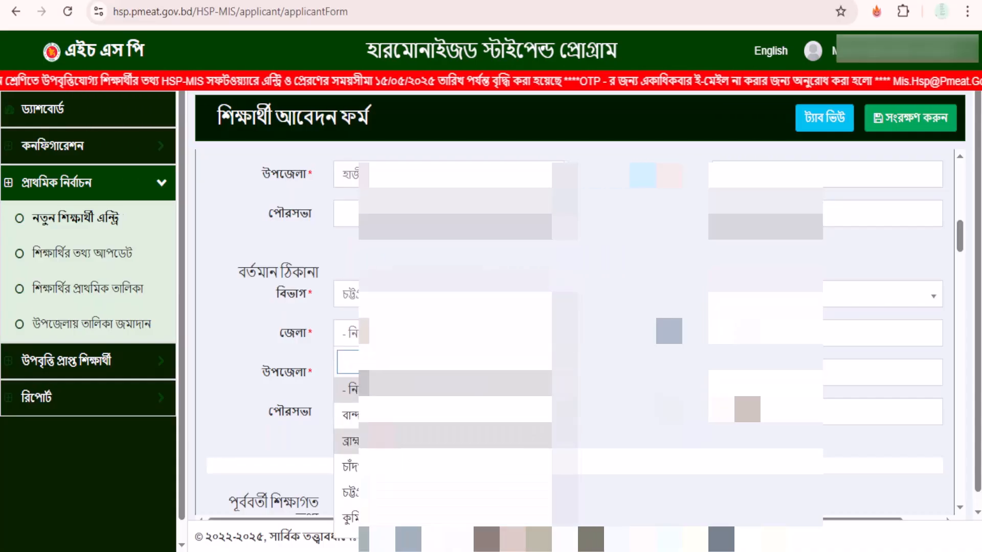
left_click(389, 460)
left_click(404, 372)
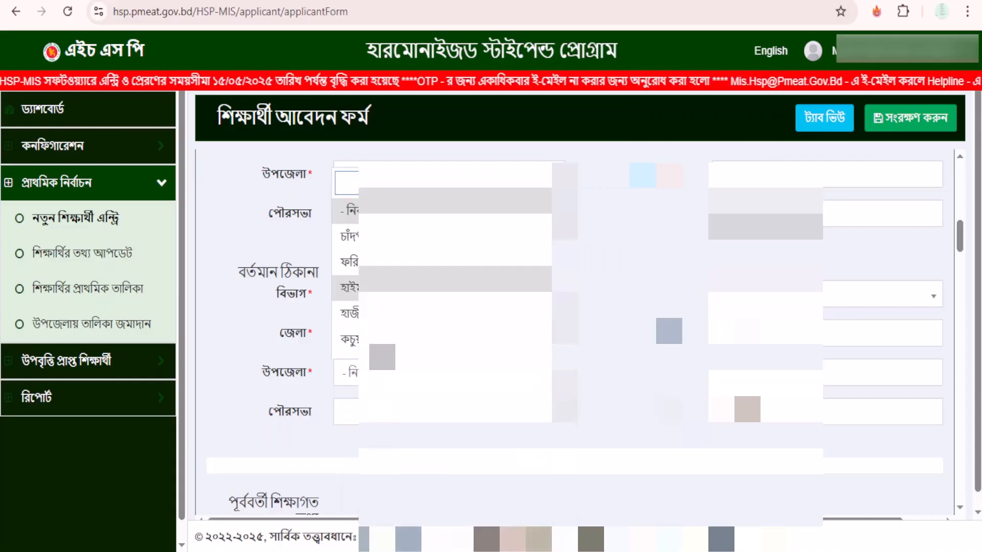
left_click(389, 309)
- Leave the present-address municipality empty and choose the highlighted option in the right-side list
left_click(406, 413)
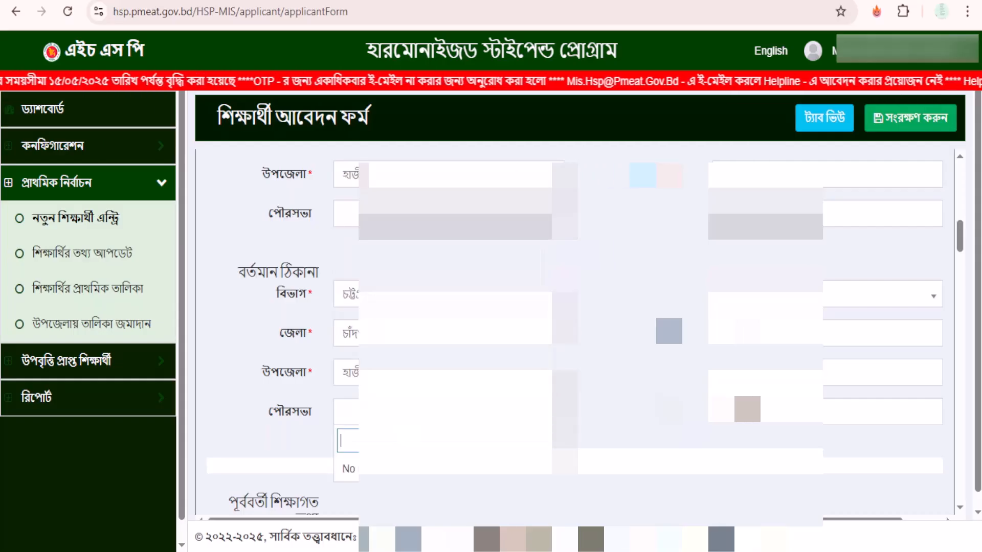
left_click(591, 436)
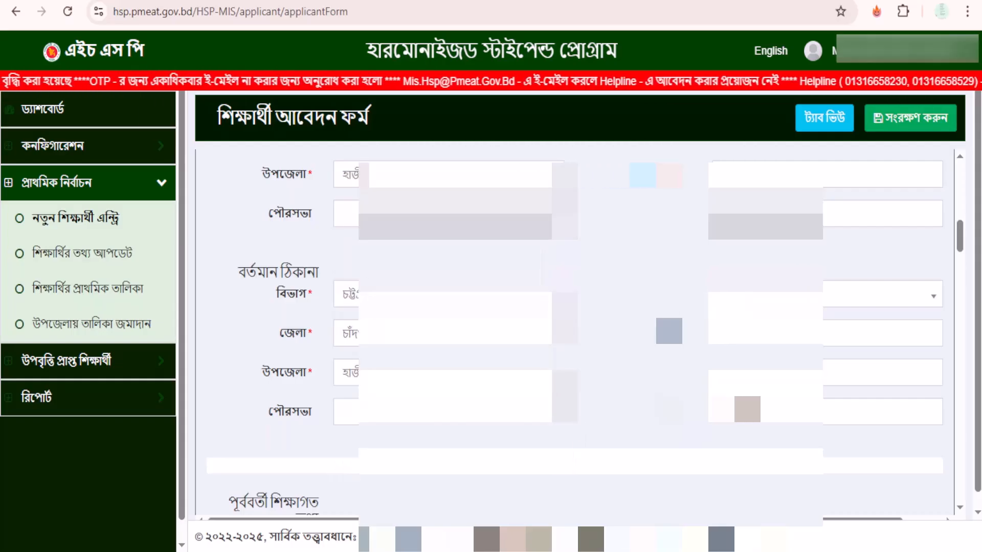
left_click(787, 295)
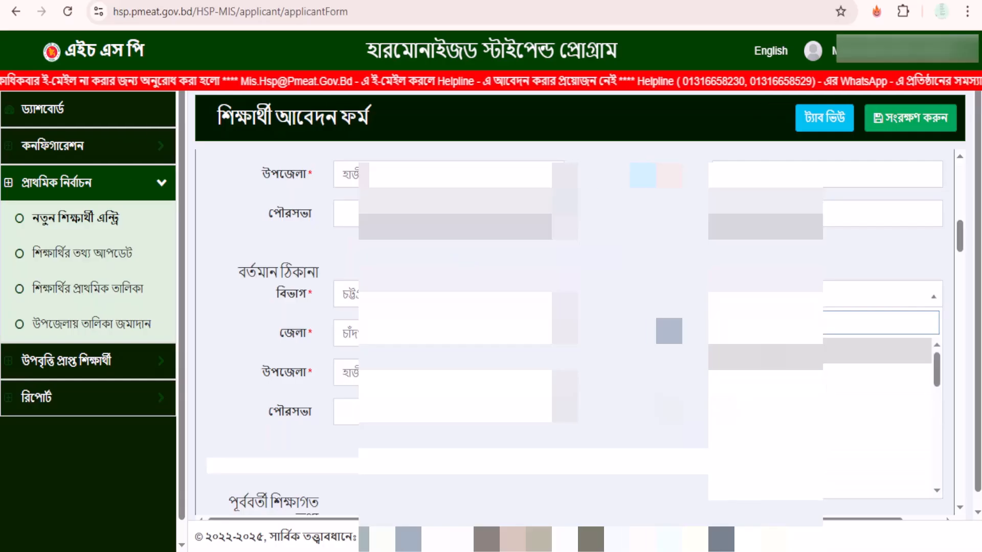
scroll(797, 409, "down", 1)
scroll(818, 414, "down", 2)
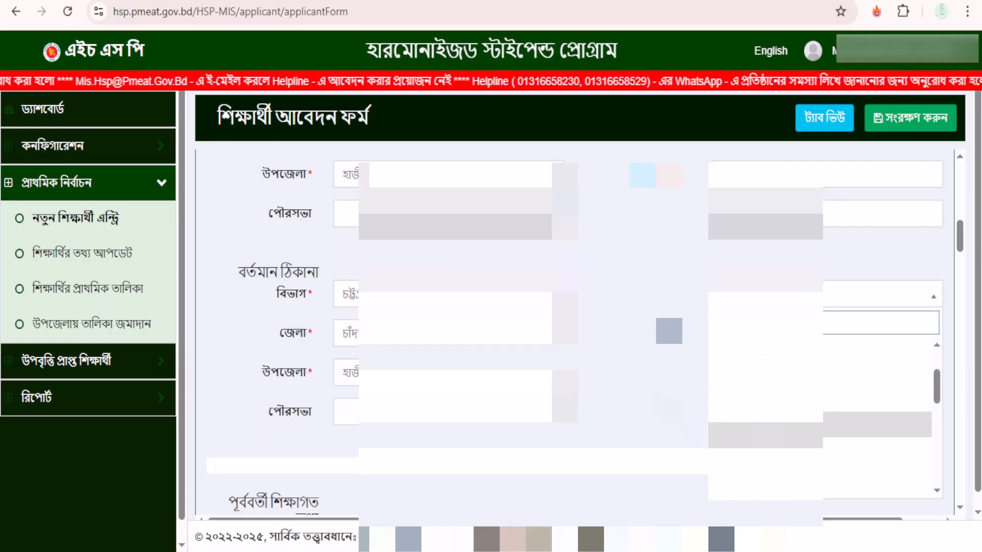
left_click(869, 421)
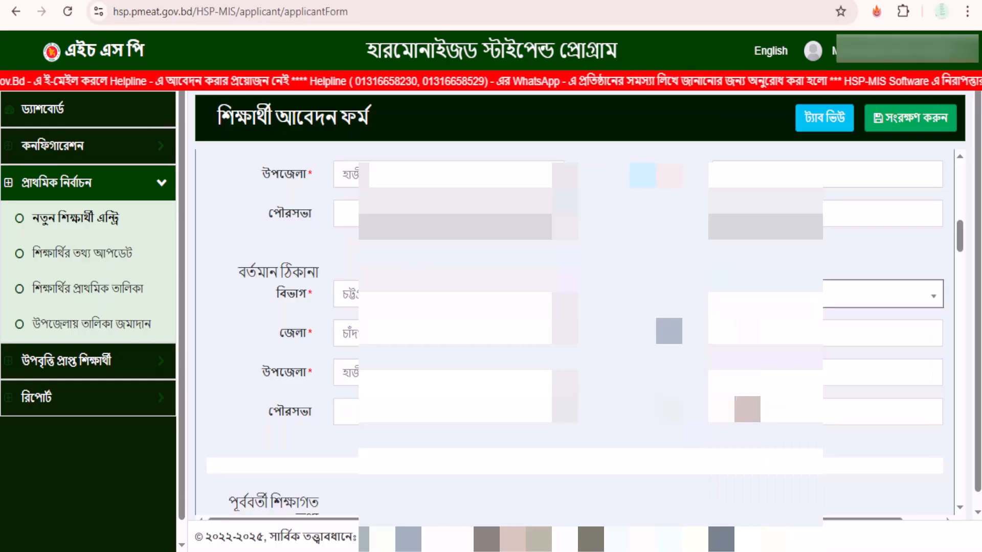
- Step through the district, upazila and municipality row fields on the right side
left_click(747, 332)
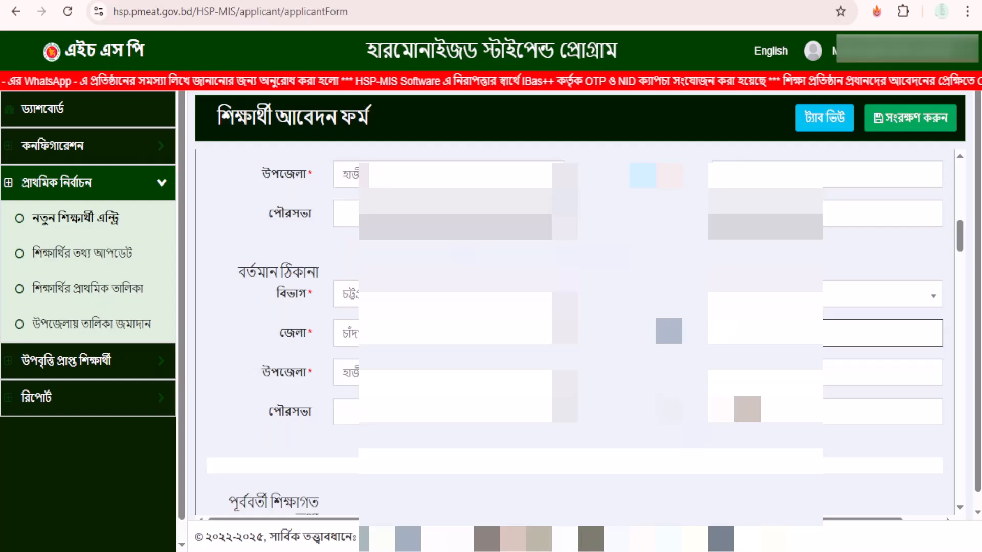
left_click(746, 372)
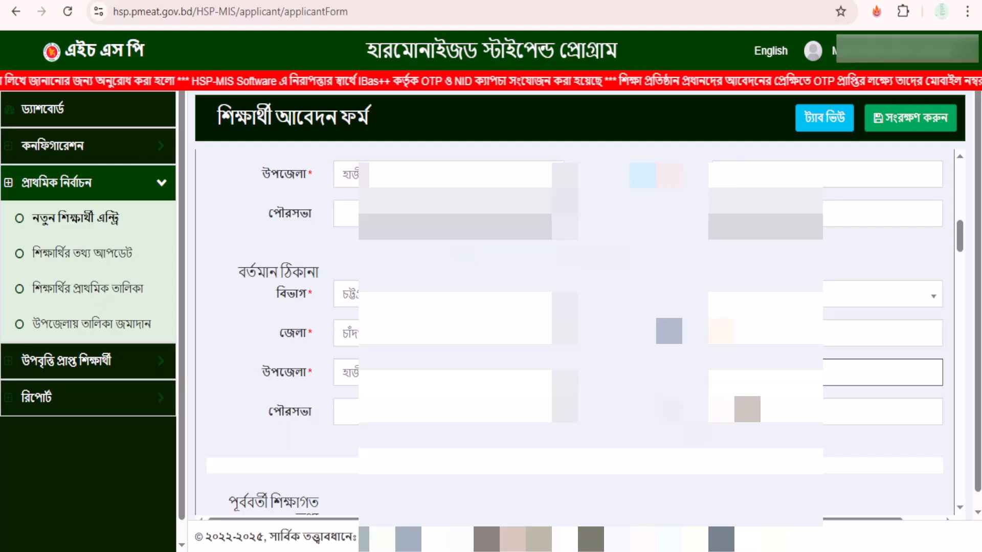
left_click(746, 411)
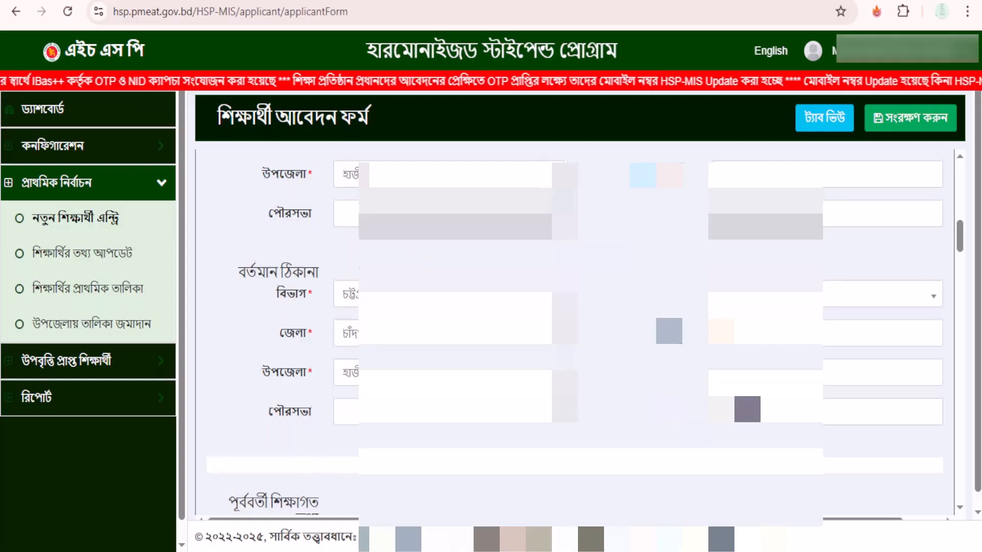
scroll(324, 340, "down", 2)
scroll(324, 340, "down", 2)
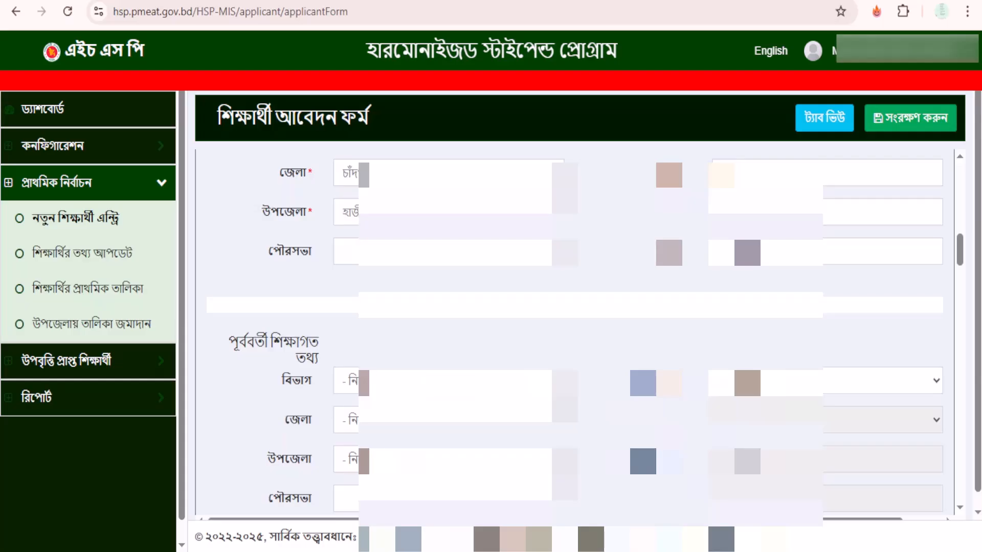
- Set the previous-education division to চট্টগ্রাম, district চাঁদপুর and upazila হাজীগঞ্জ by keyboard
left_click(347, 172)
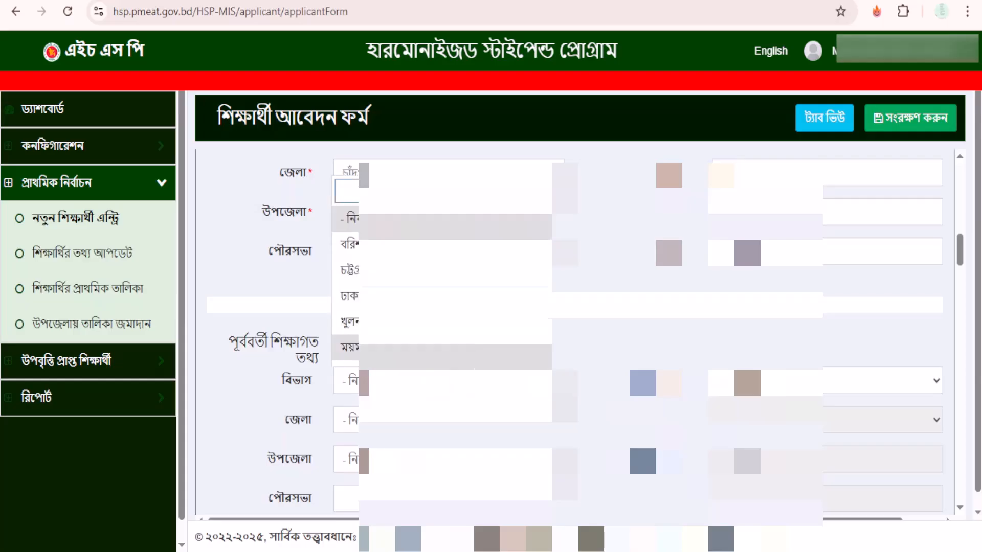
key("Up")
key("Up")
key("Return")
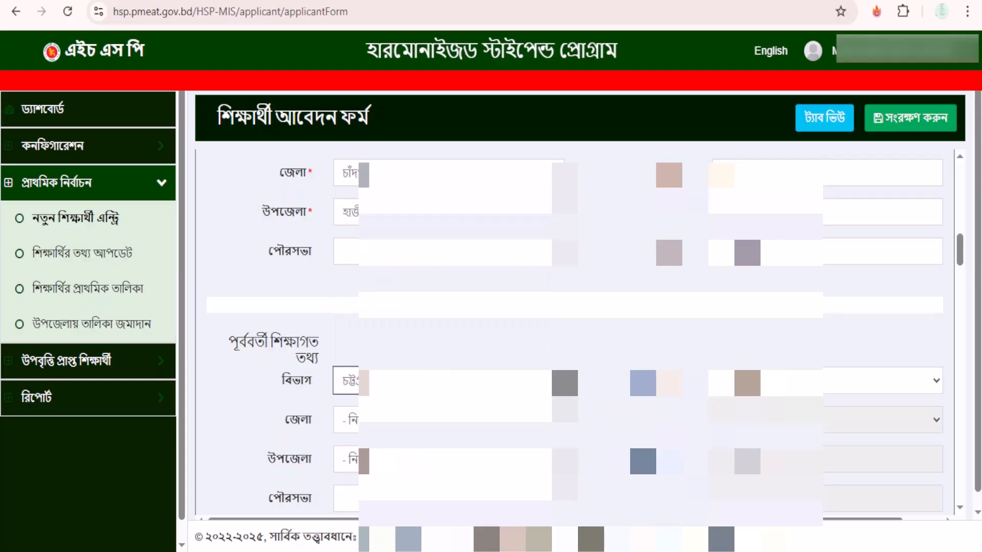
scroll(583, 338, "down", 3)
key("Tab")
key("Down")
key("Down")
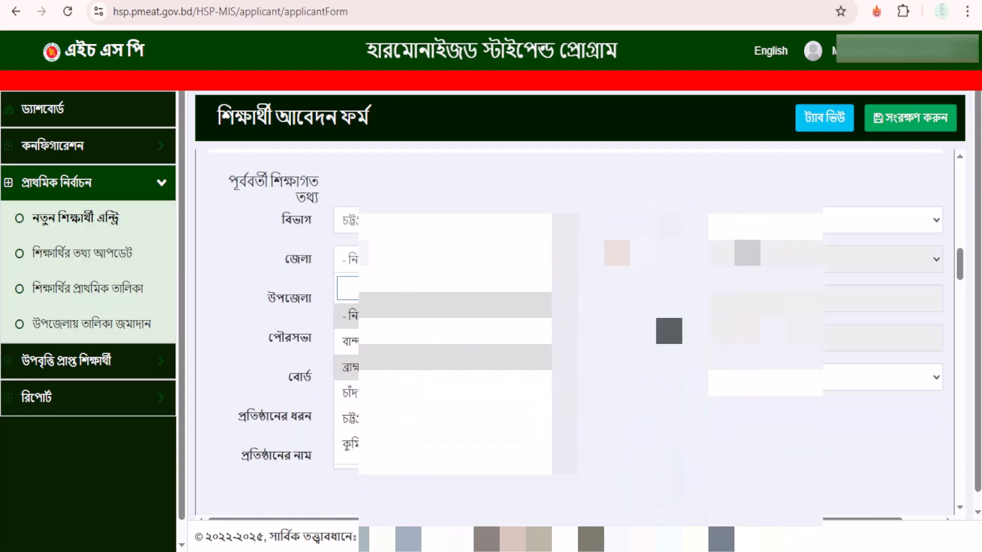
key("Return")
key("Tab")
key("Down")
key("Down")
key("Return")
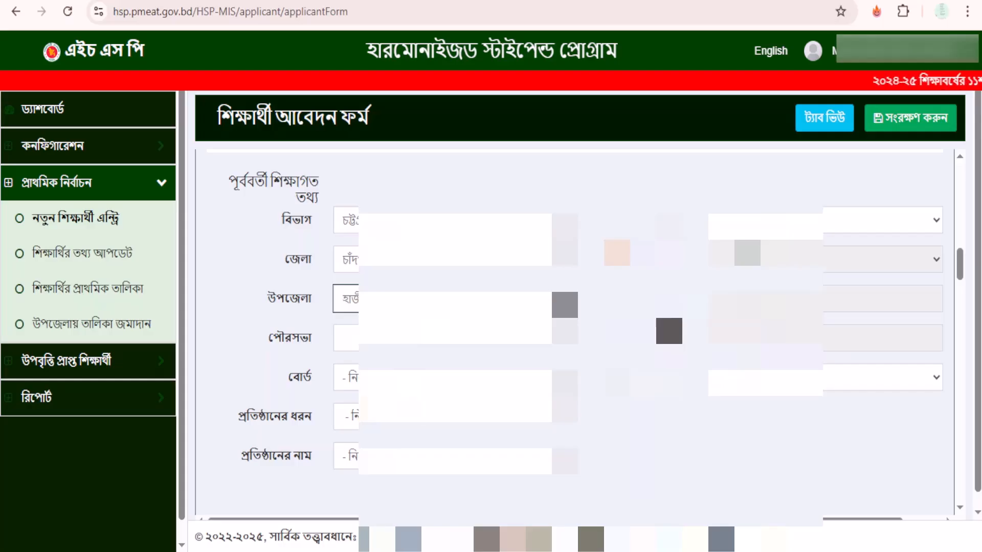
- Choose Barishal as the education board, leaving the division-row side list unchanged
key("Tab")
key("Tab")
key("Down")
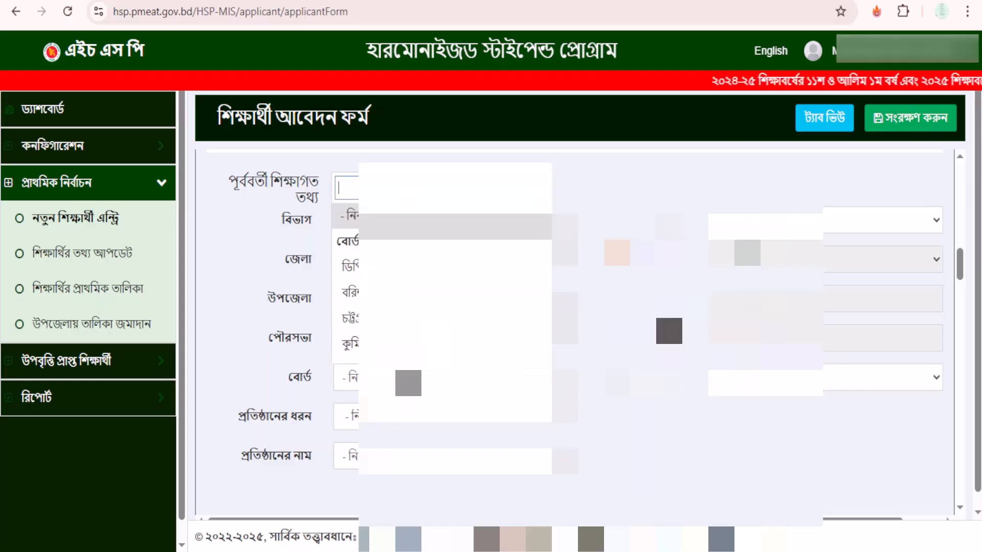
key("Down")
key("Down")
key("Down")
key("Down")
key("Down")
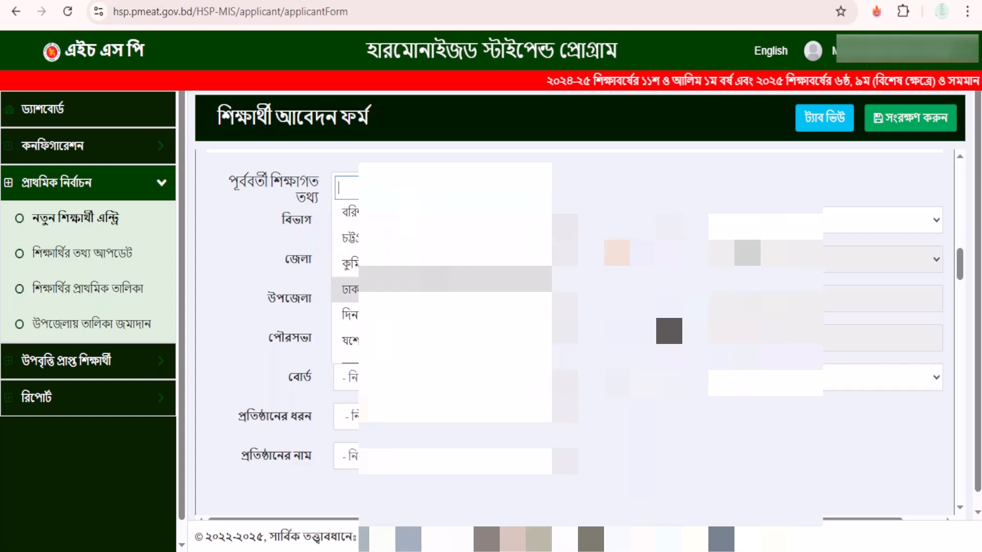
scroll(444, 293, "down", 1)
scroll(443, 296, "up", 3)
left_click(351, 271)
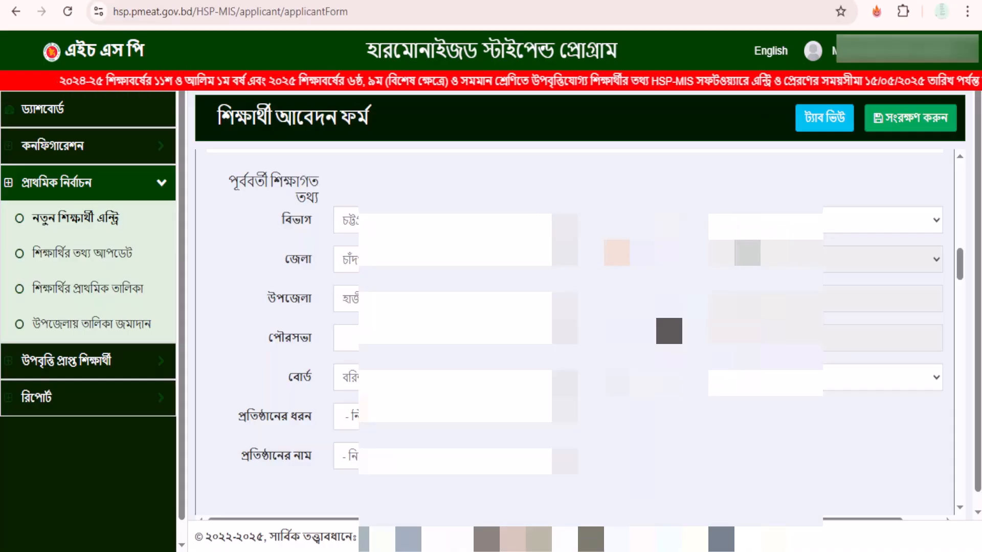
left_click(800, 220)
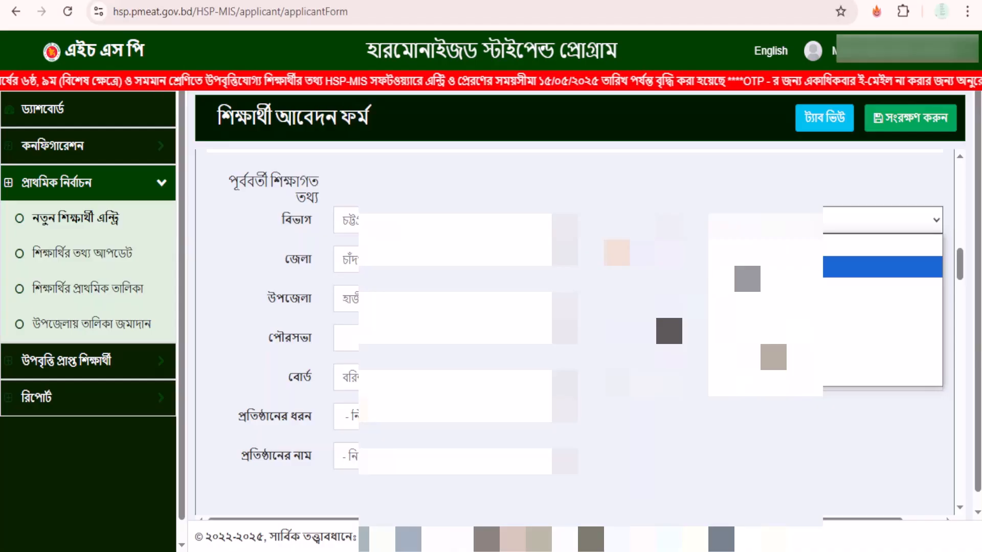
left_click(747, 267)
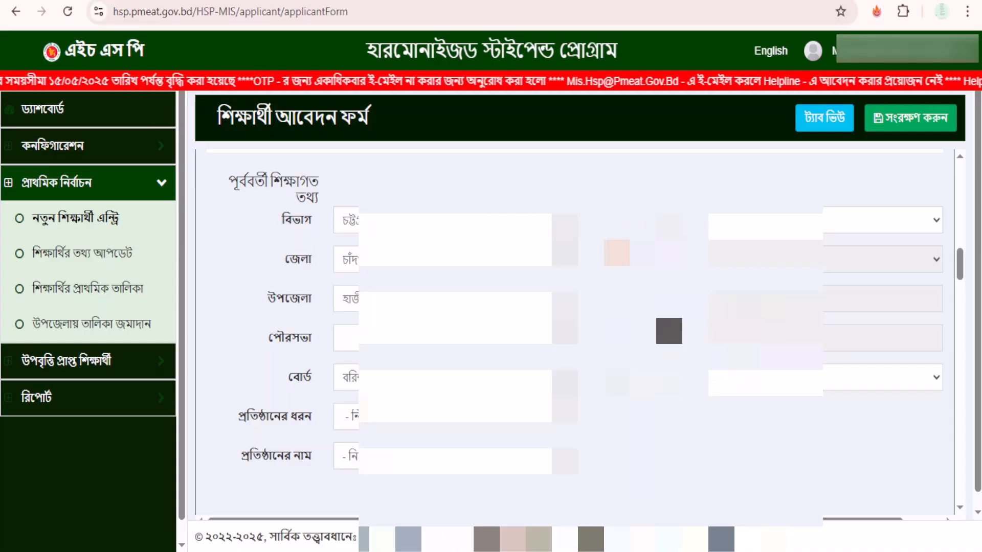
- Choose the second institution type and reset the education board to unselected
left_click(348, 416)
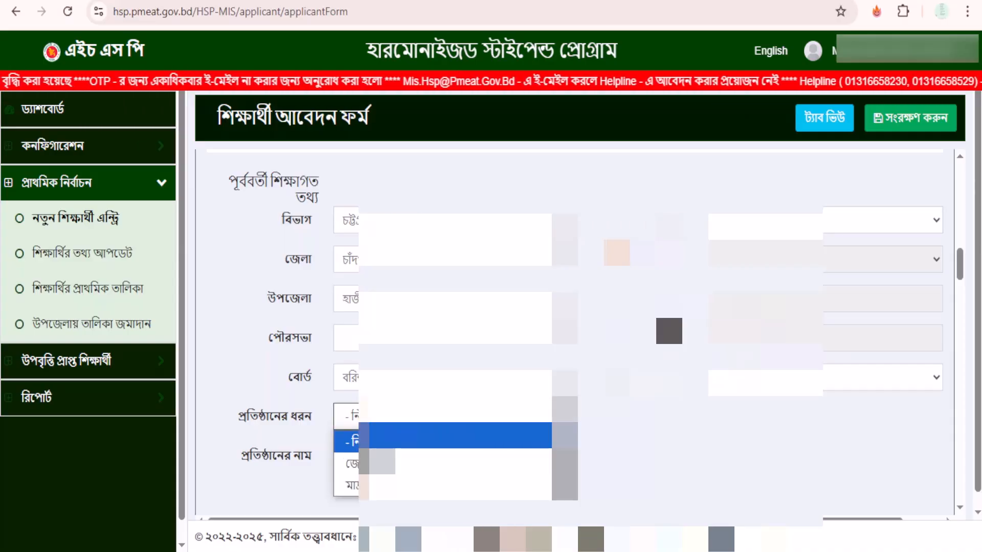
left_click(348, 463)
left_click(347, 377)
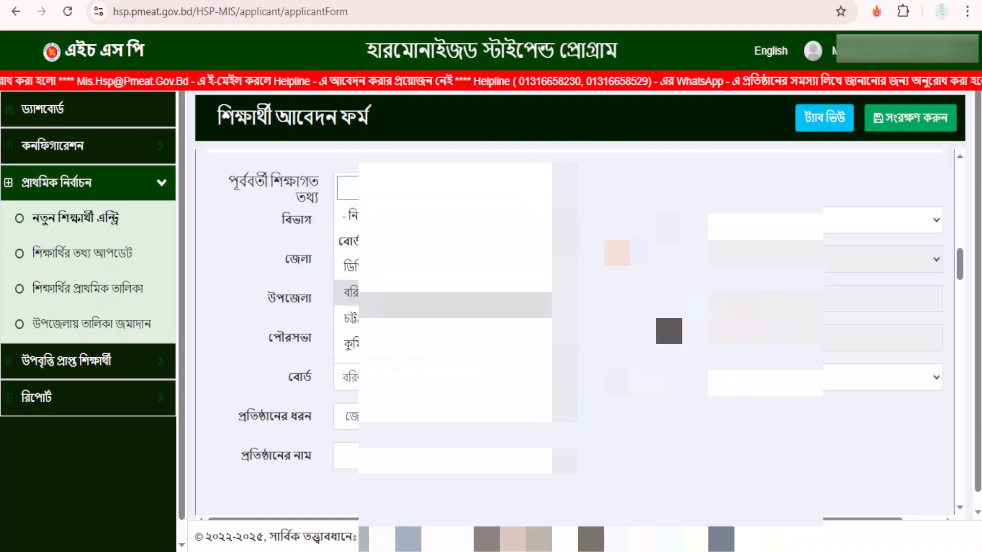
scroll(348, 281, "down", 3)
scroll(348, 278, "up", 5)
key("Down")
key("Up")
key("Up")
key("Up")
key("Return")
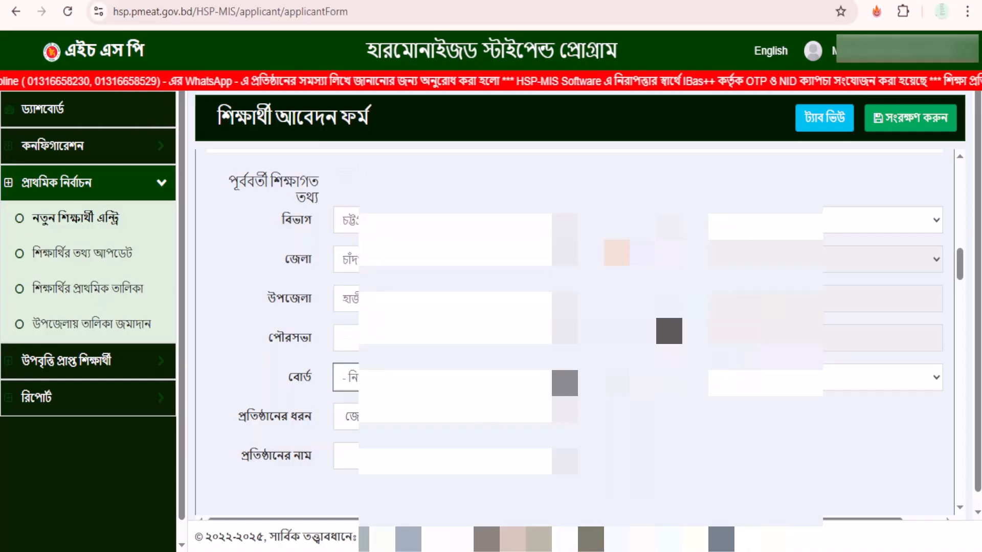
- Reopen the education board (বোর্ড) choices
scroll(562, 307, "down", 2)
key("Down")
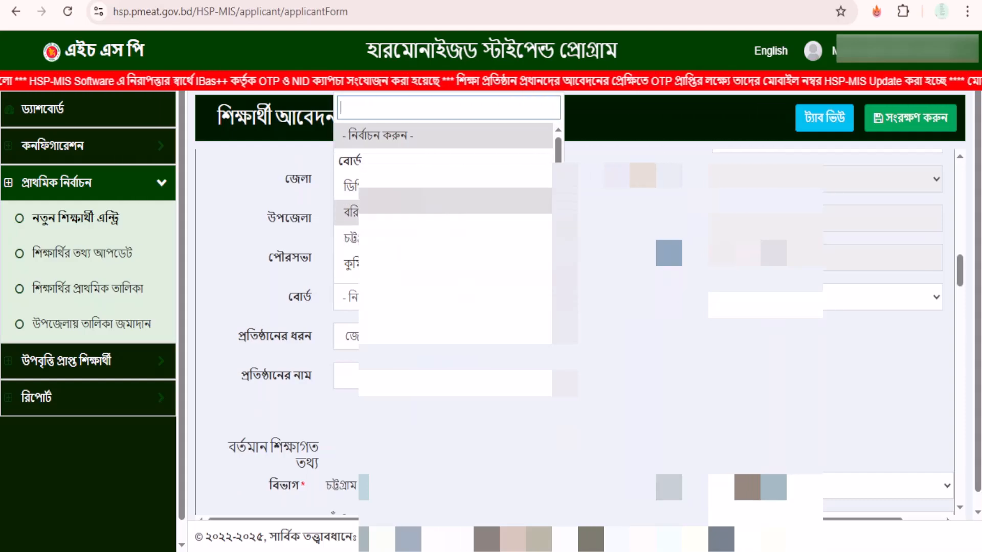
scroll(449, 200, "down", 3)
scroll(450, 200, "up", 3)
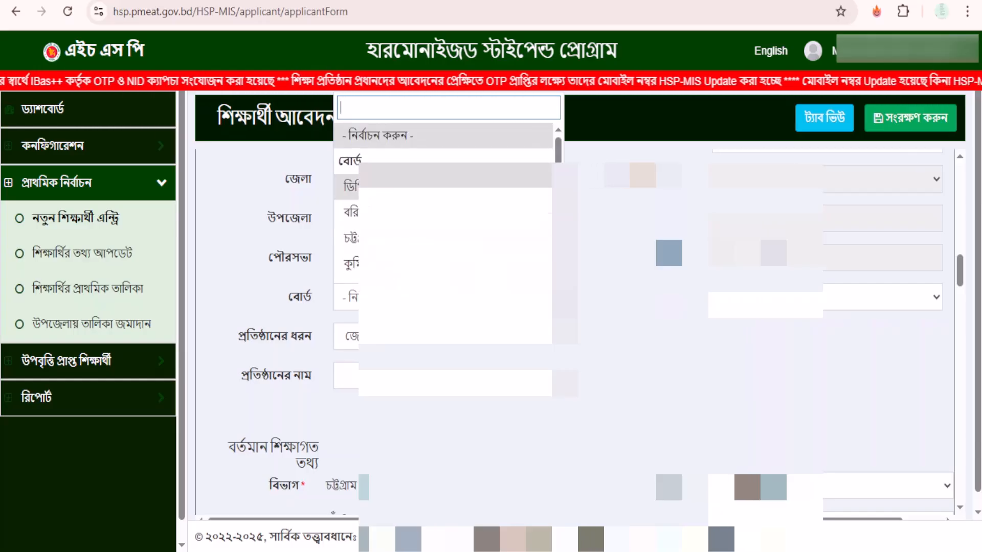
- Choose the ডিভি… education board, then run a Google search for DPE
left_click(450, 186)
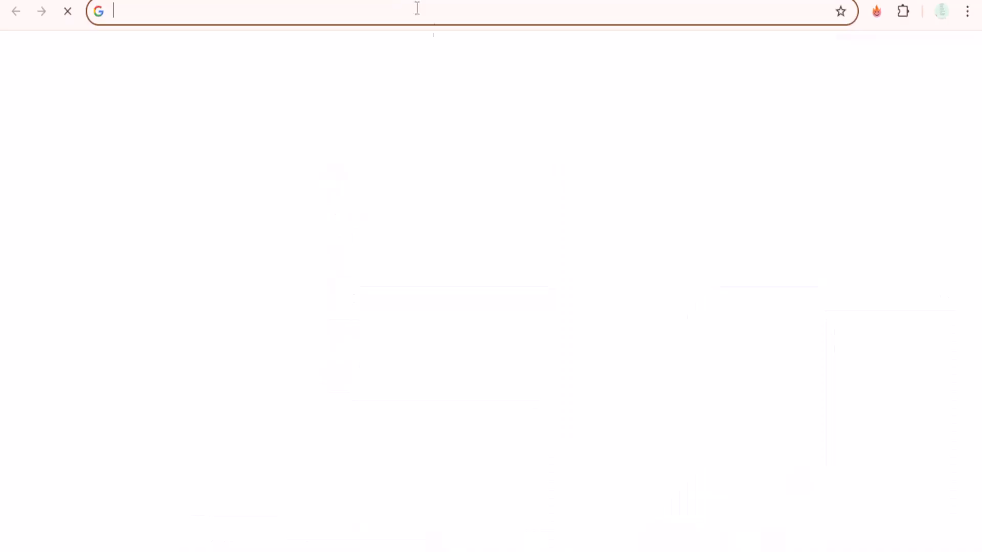
type("DP")
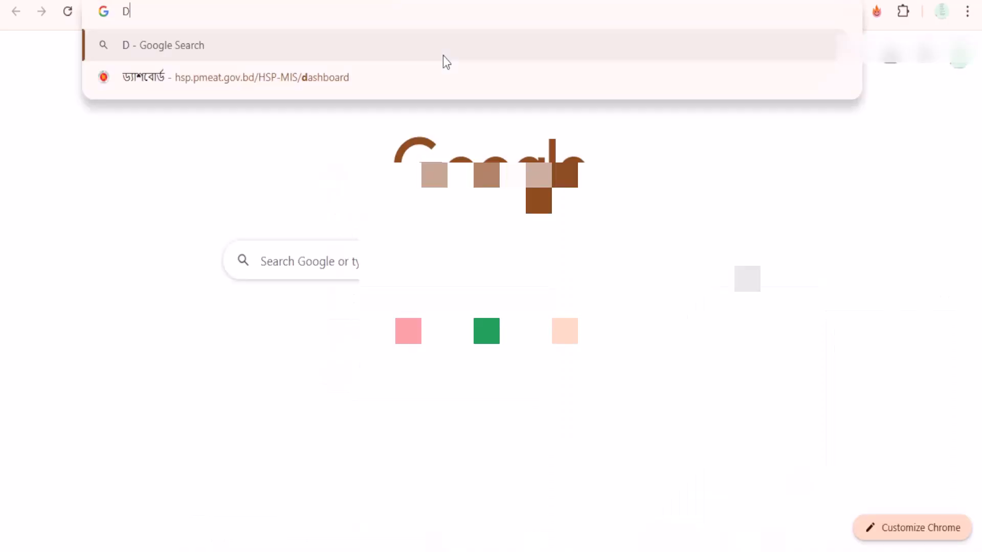
type("E")
key("Return")
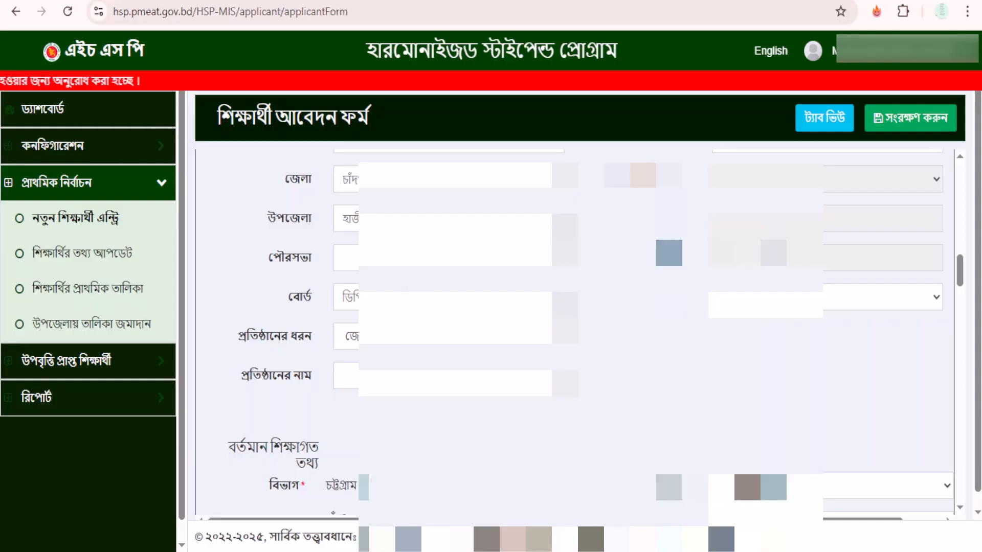
- Pick the student's previous institution from the list, leaving the board-row side list unchanged
left_click(347, 179)
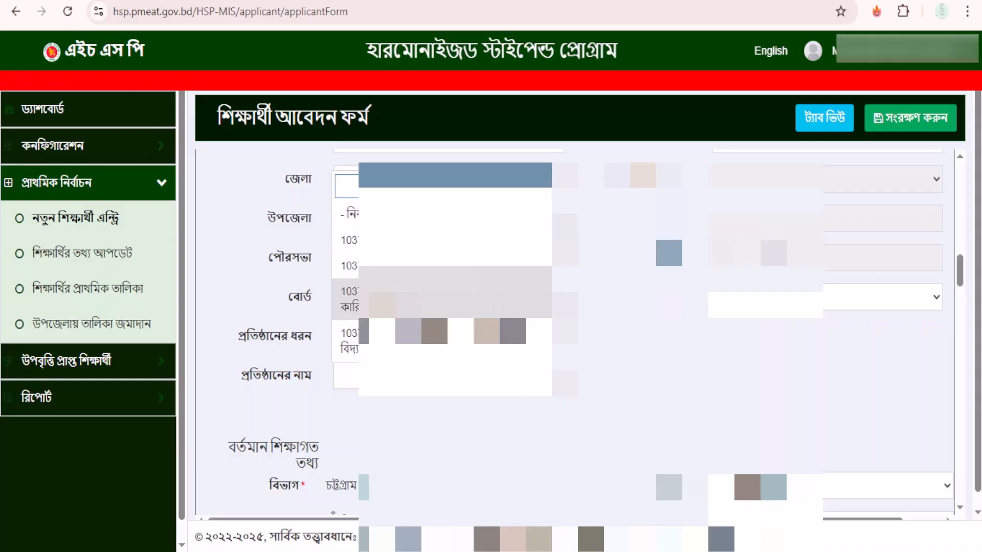
scroll(348, 255, "down", 2)
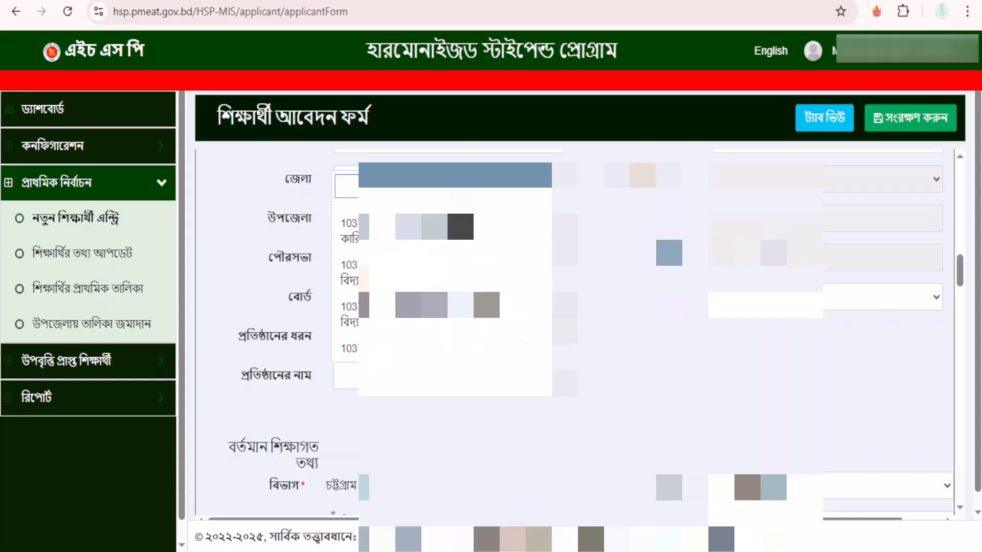
scroll(348, 253, "down", 1)
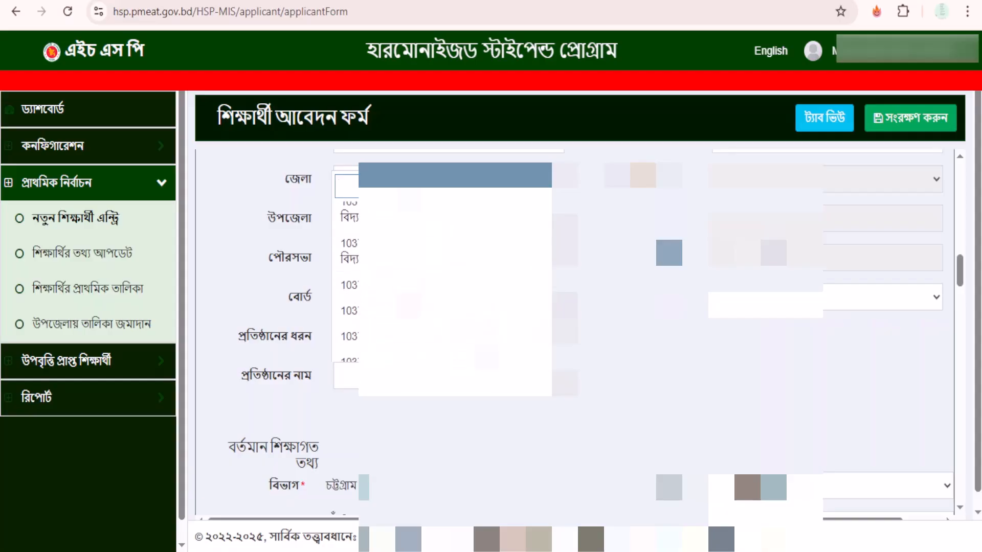
left_click(348, 252)
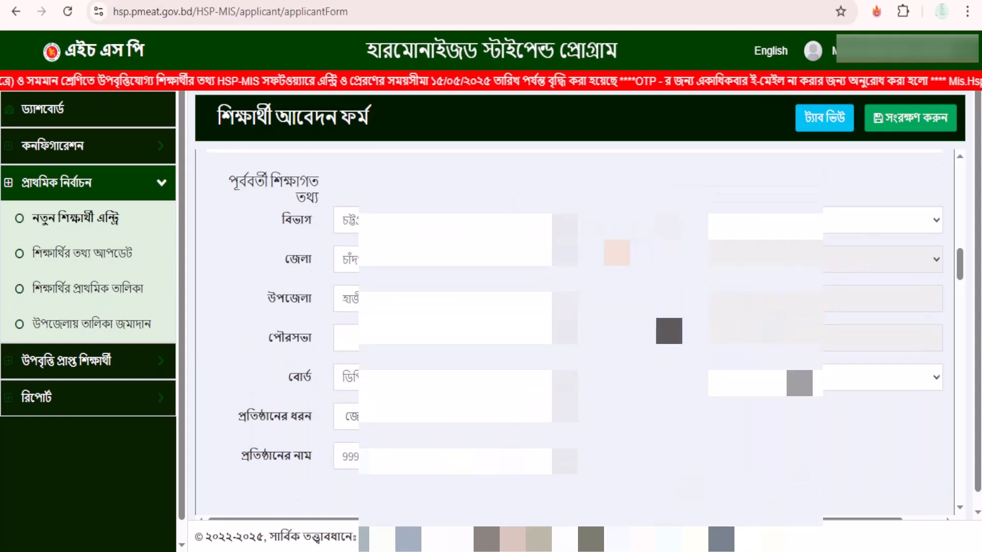
left_click(799, 383)
left_click(773, 435)
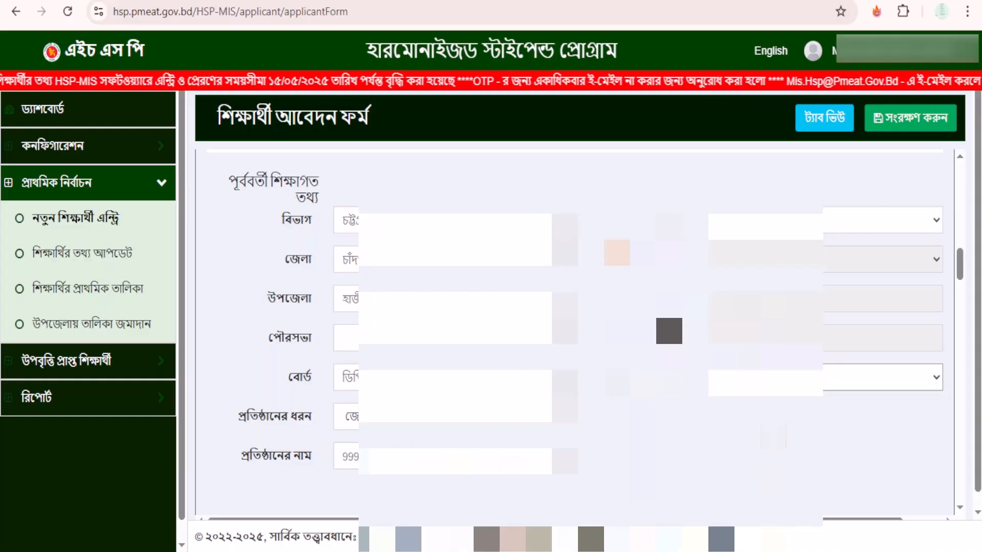
scroll(357, 307, "down", 8)
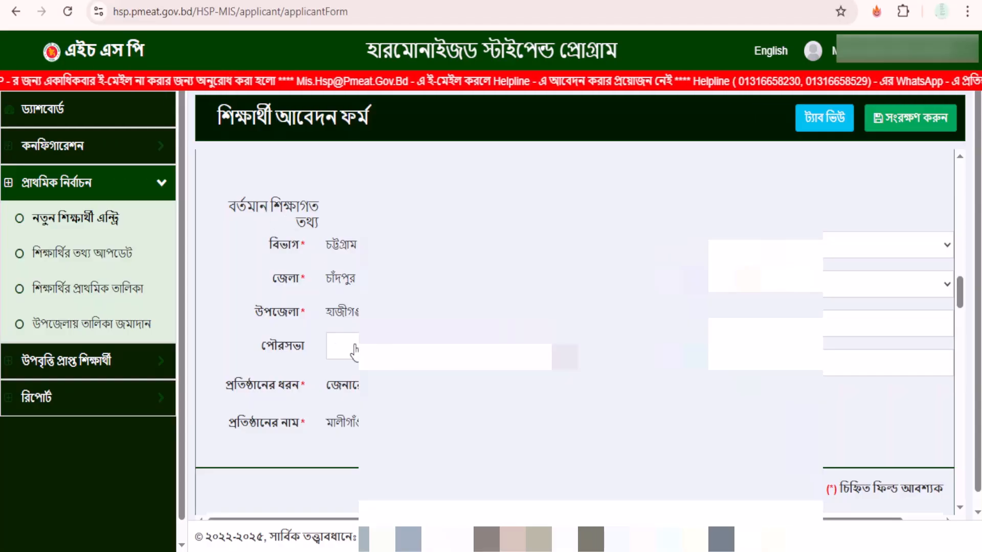
- Check the current-education option list and text fields without changes, keeping চট্টগ্রাম, চাঁদপুর, হাজীগঞ্জ
scroll(574, 332, "up", 2)
scroll(575, 333, "down", 3)
scroll(575, 333, "up", 1)
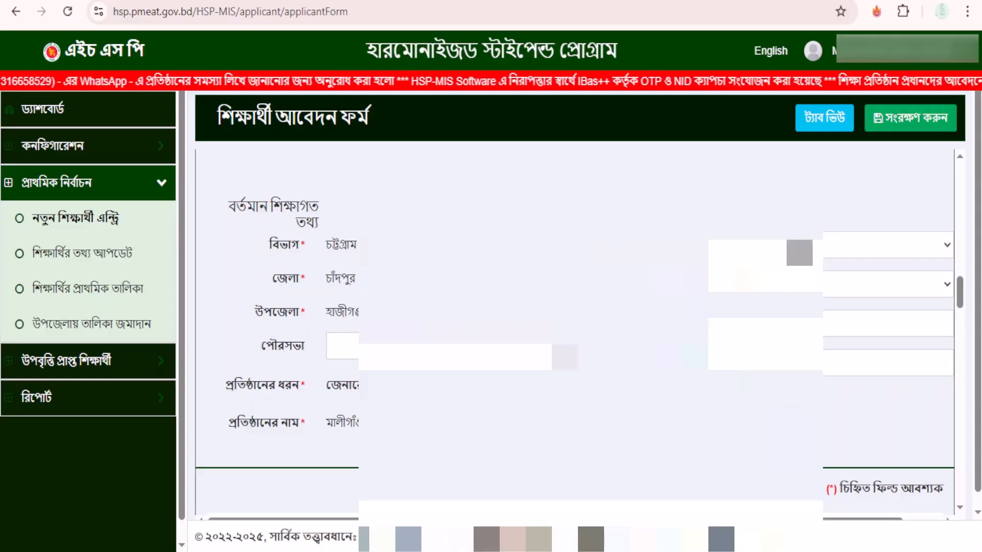
left_click(887, 244)
left_click(887, 289)
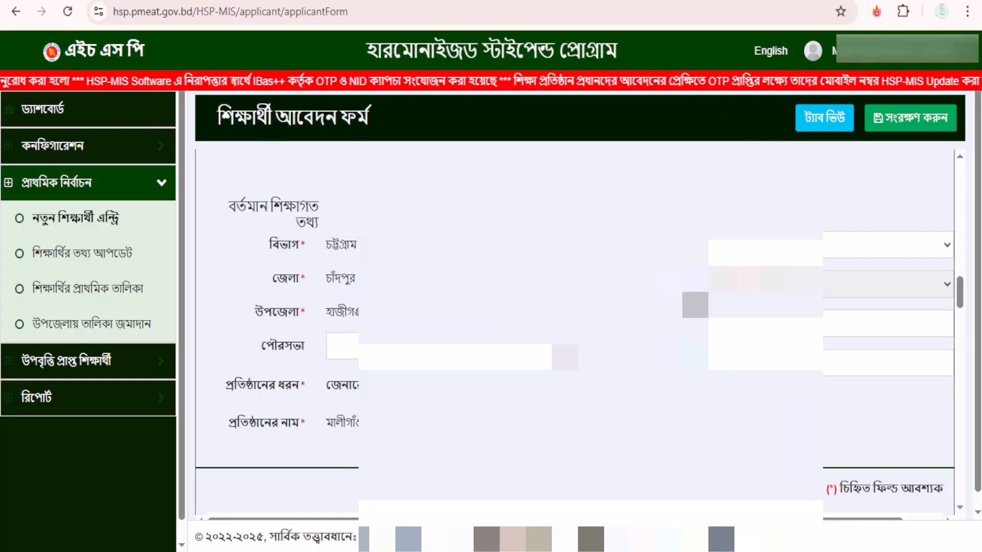
left_click(888, 323)
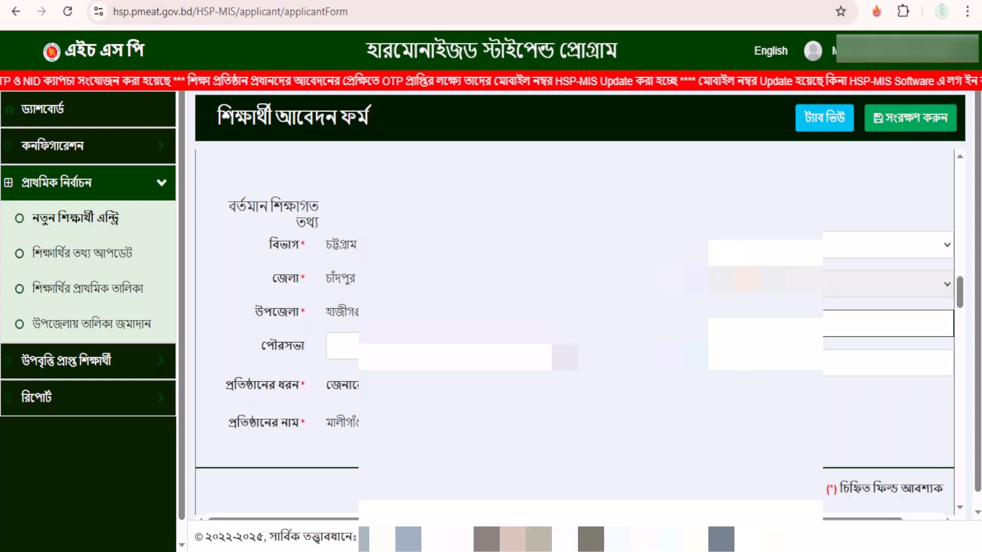
left_click(888, 363)
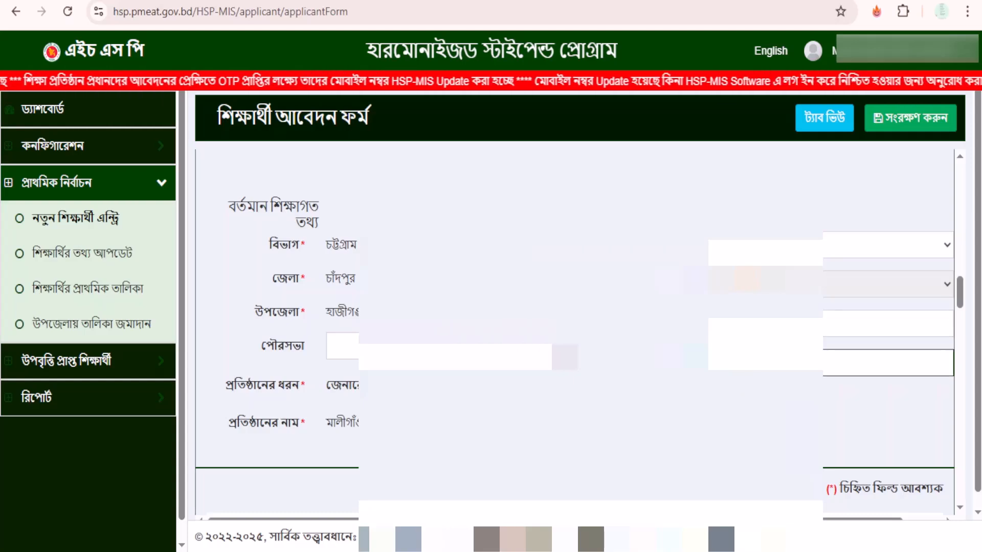
left_click(888, 323)
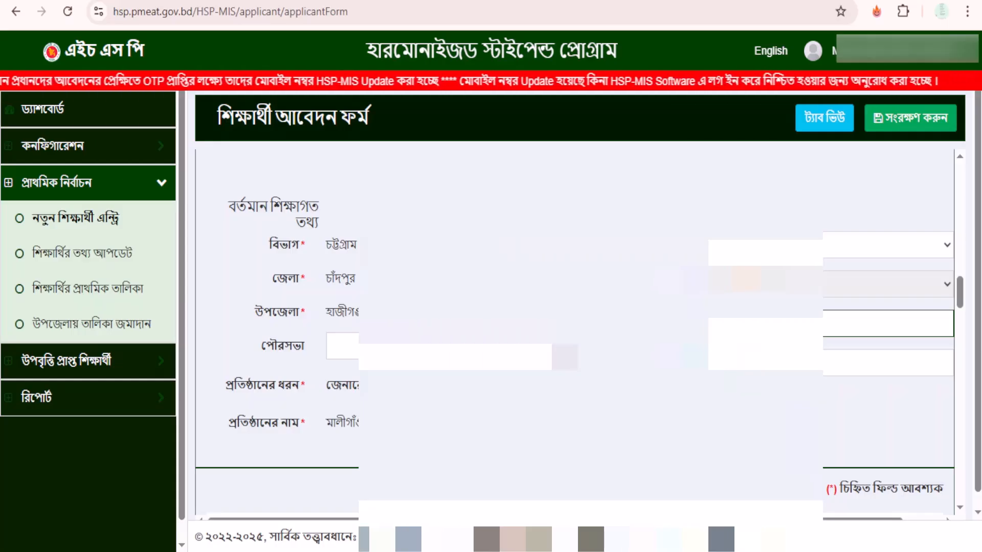
left_click(838, 362)
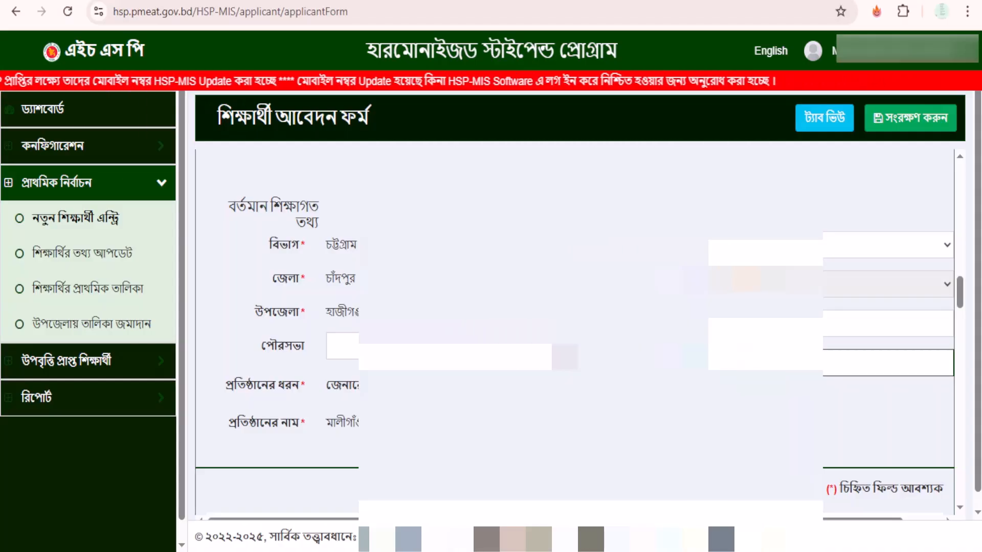
left_click(614, 438)
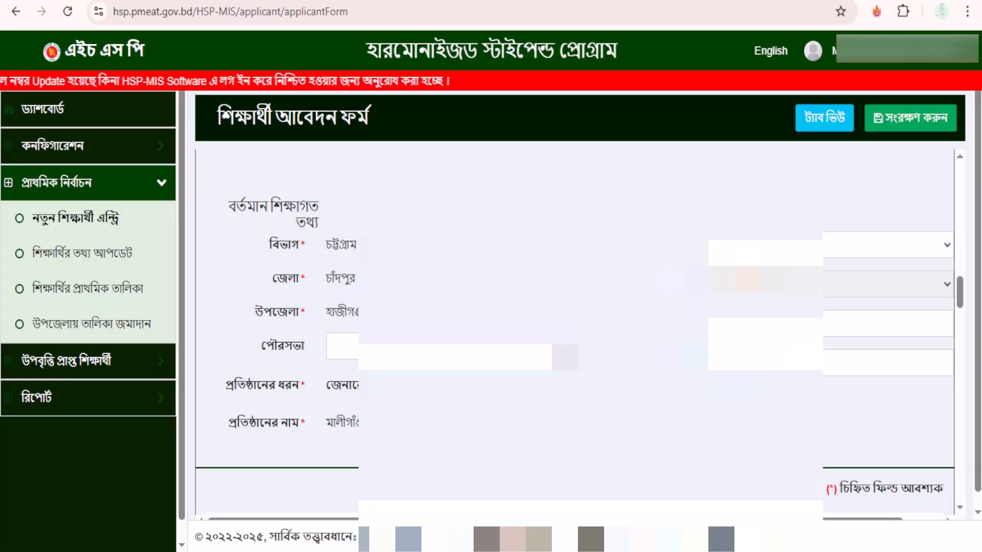
scroll(245, 323, "down", 5)
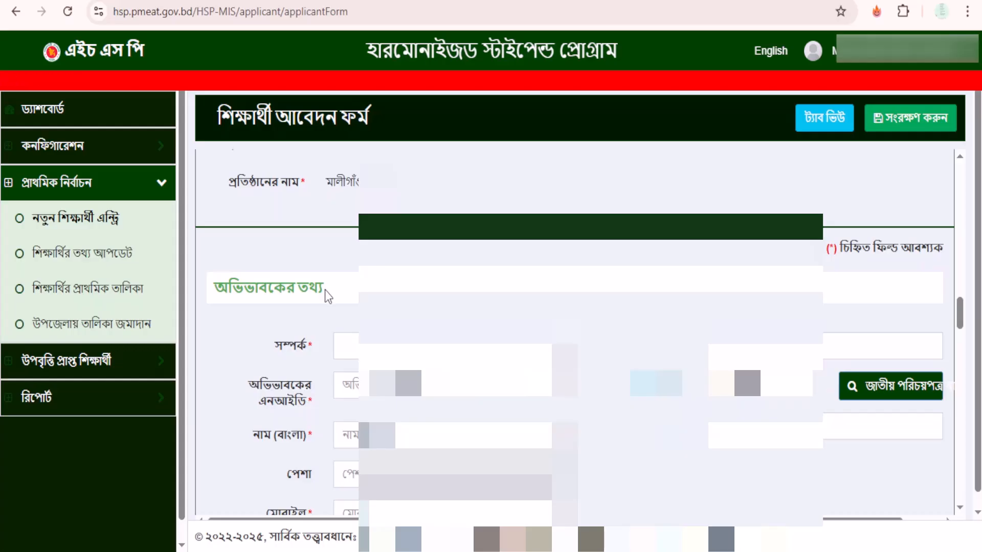
- Set the guardian relationship (সম্পর্ক) to মাতা
scroll(327, 294, "down", 2)
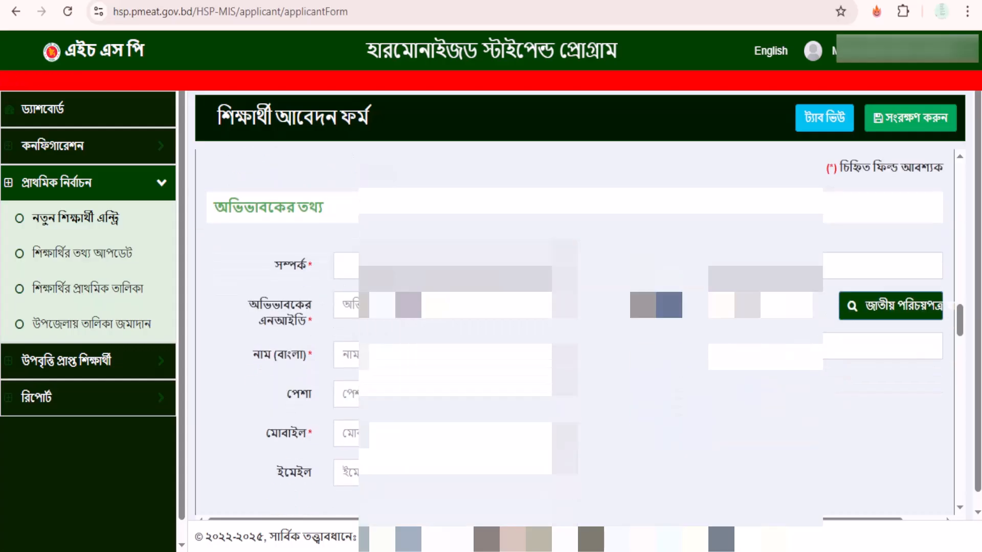
left_click(348, 265)
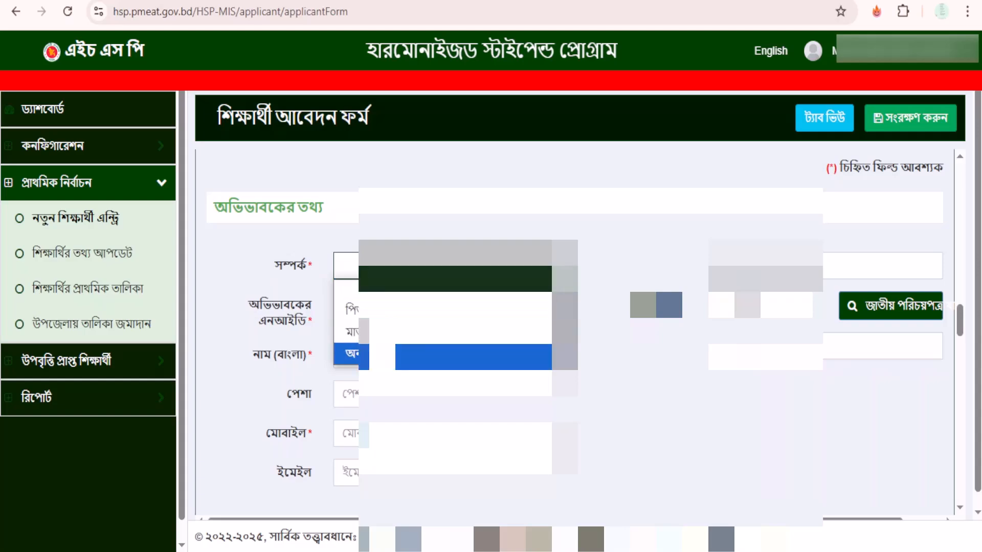
key("Return")
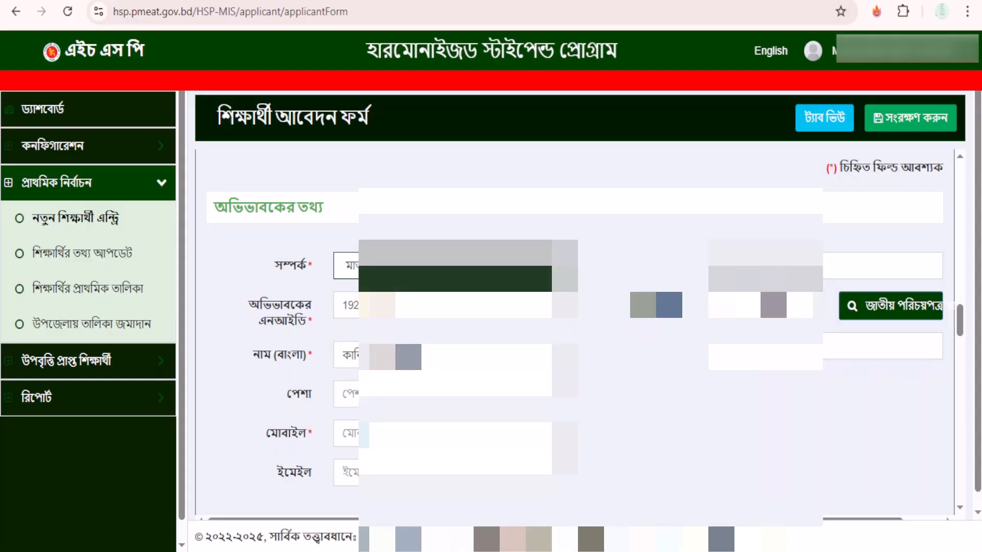
key("Tab")
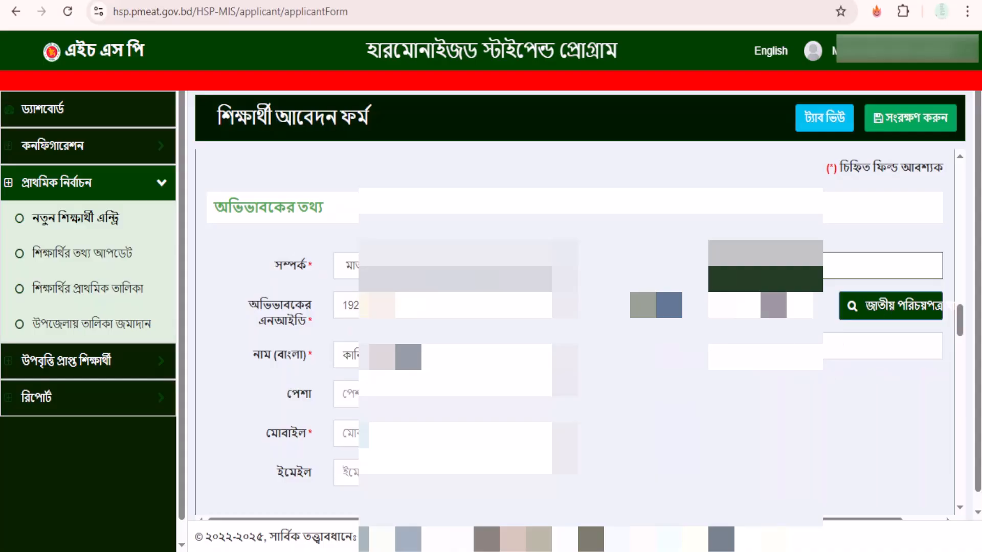
- Enter গৃহি as the guardian's occupation and fill in her mobile number
left_click(455, 393)
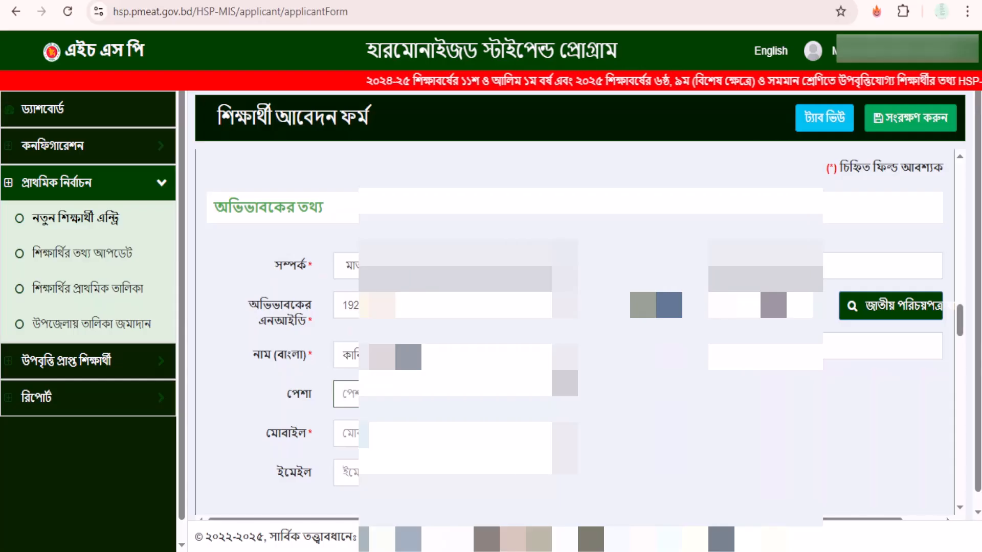
type("গৃহি")
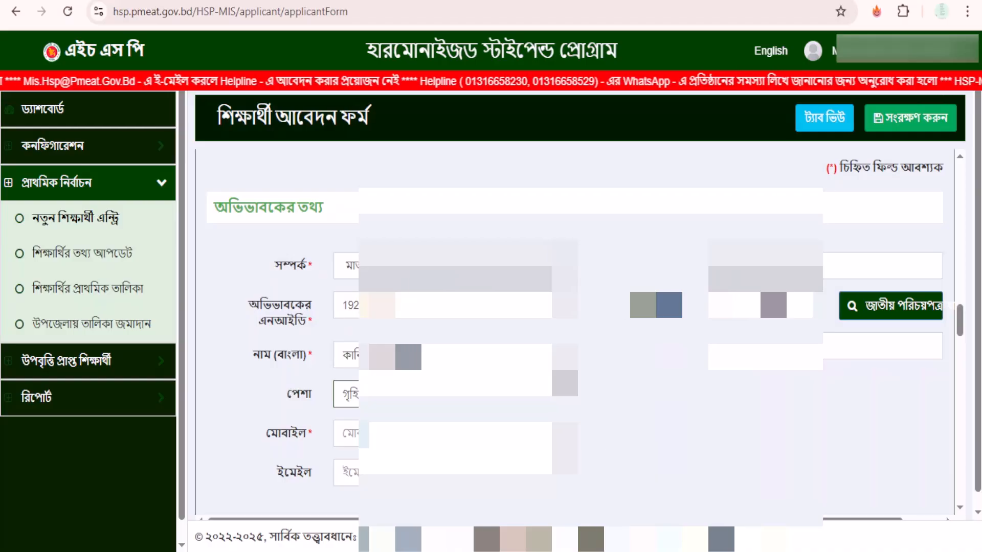
left_click(603, 436)
left_click(455, 433)
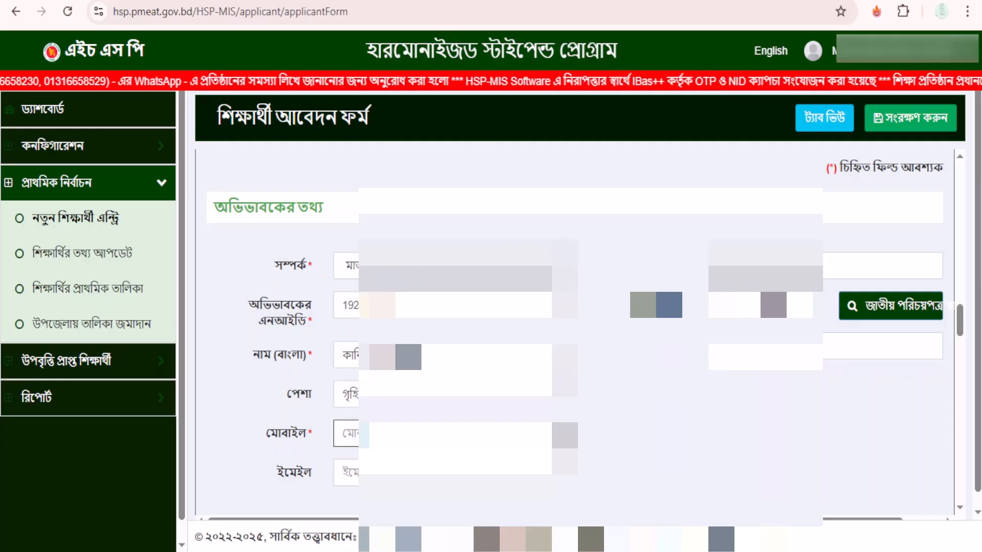
type("০১৭")
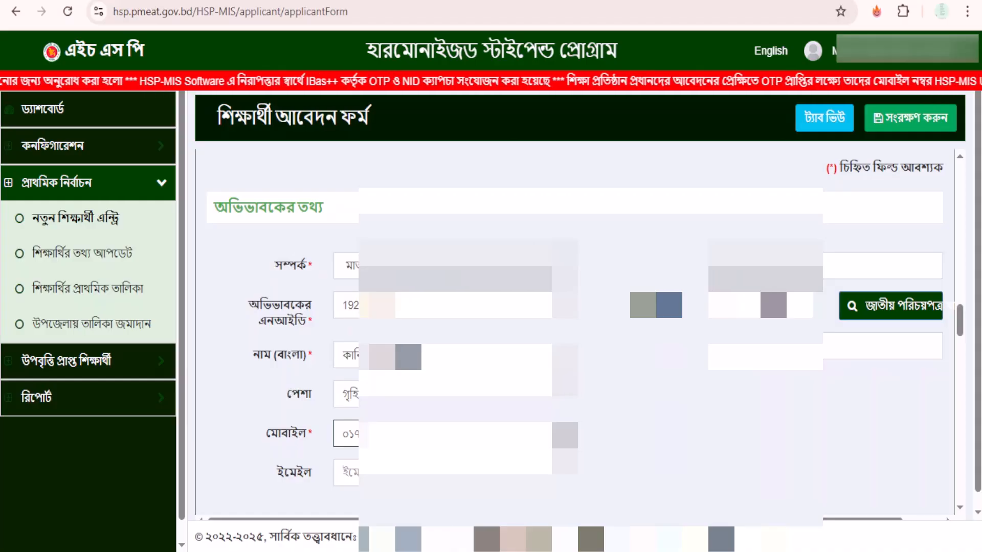
type("১")
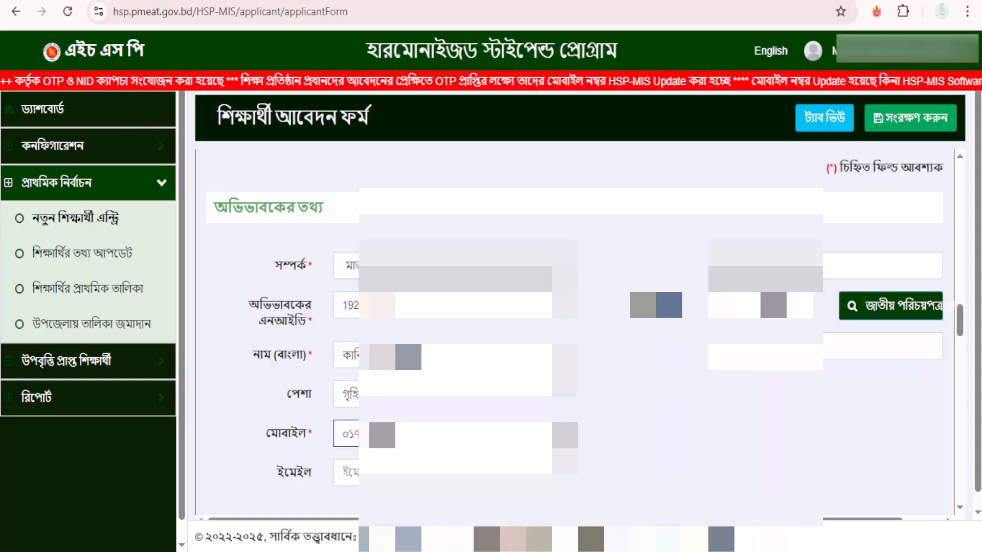
left_click(644, 435)
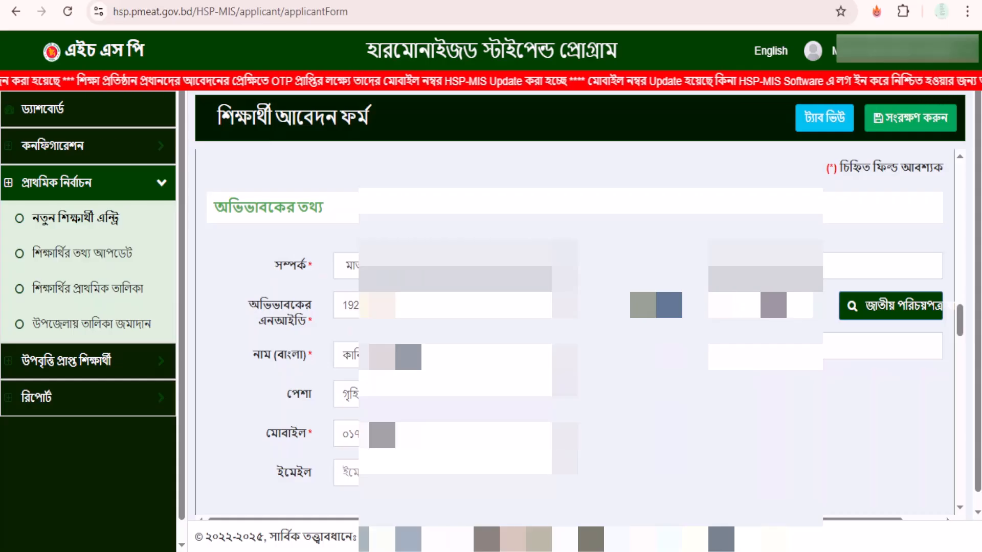
left_click(460, 433)
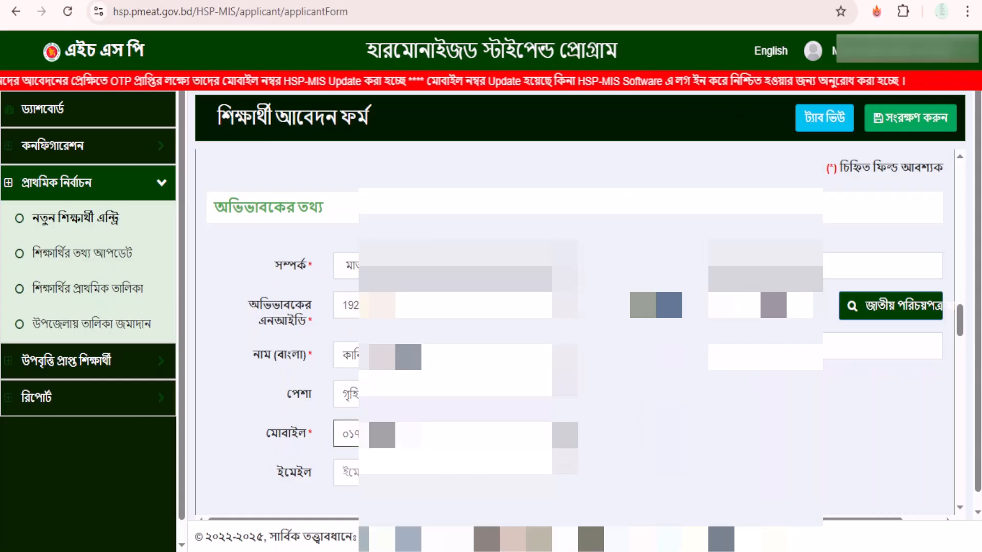
left_click(434, 454)
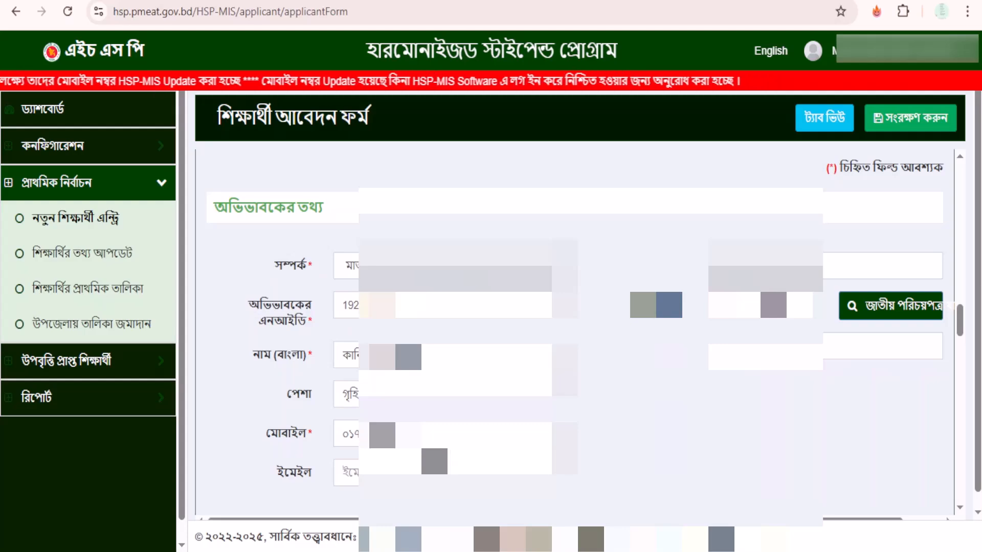
left_click(564, 436)
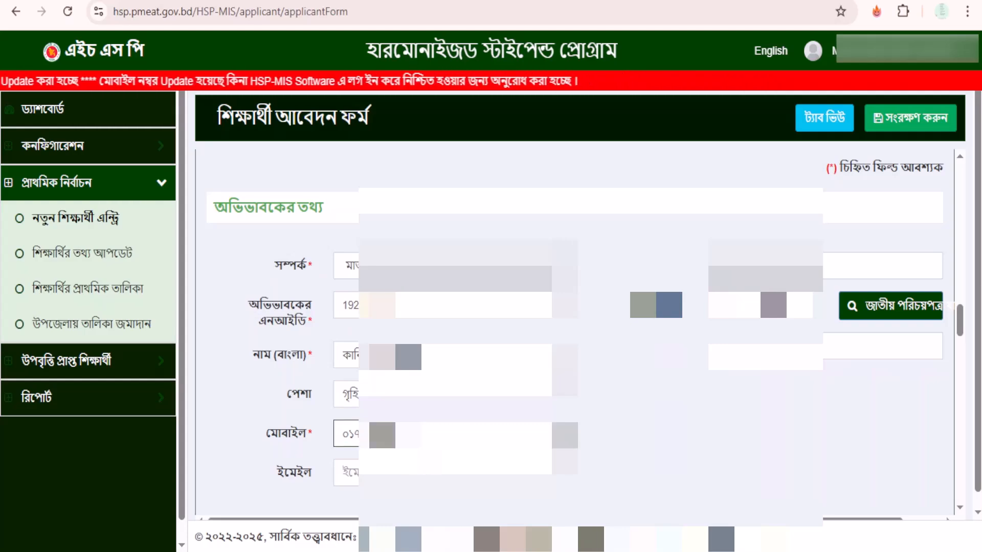
scroll(572, 327, "down", 3)
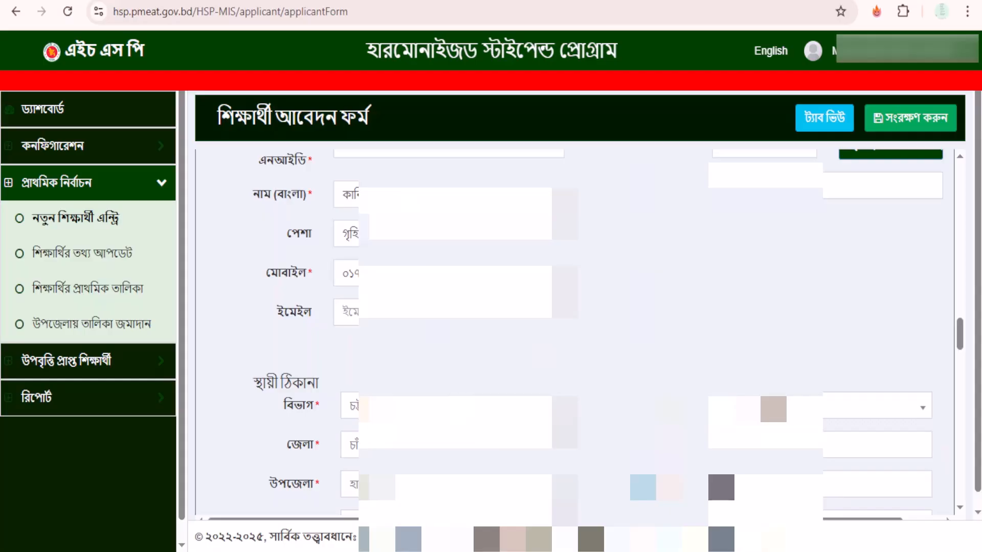
- Leave the permanent-address পৌরসভা unselected and scroll down to the financial-status section
scroll(573, 327, "down", 2)
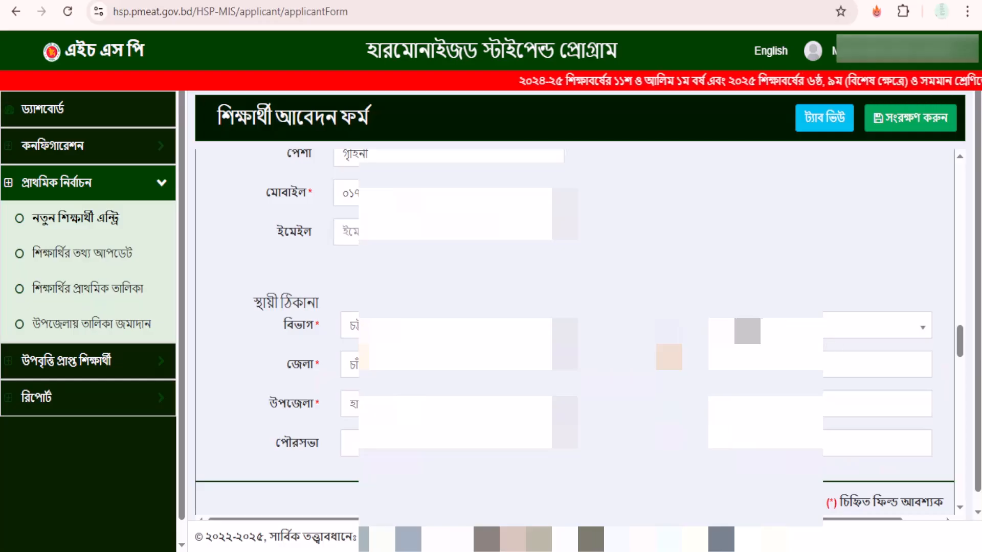
scroll(573, 327, "down", 3)
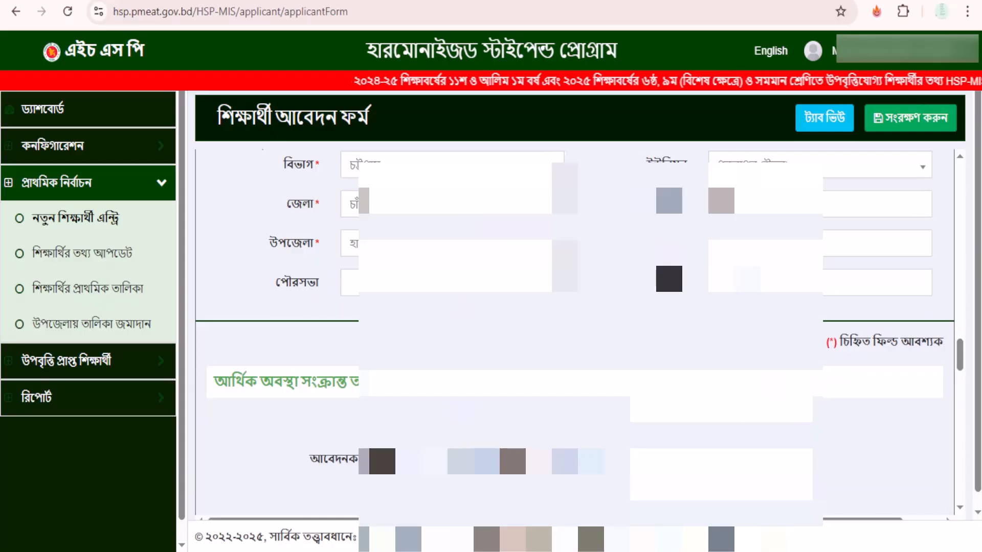
left_click(450, 283)
left_click(450, 282)
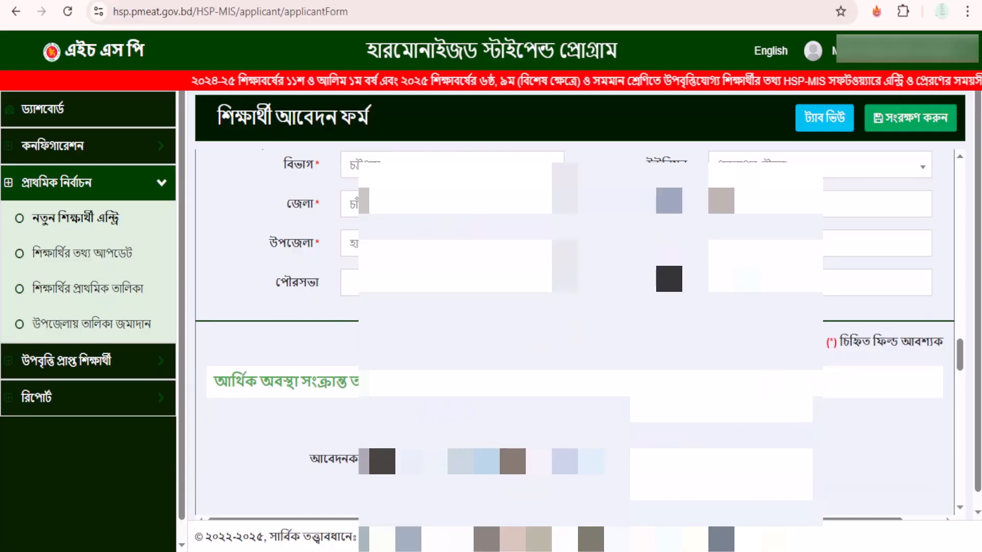
scroll(572, 327, "down", 2)
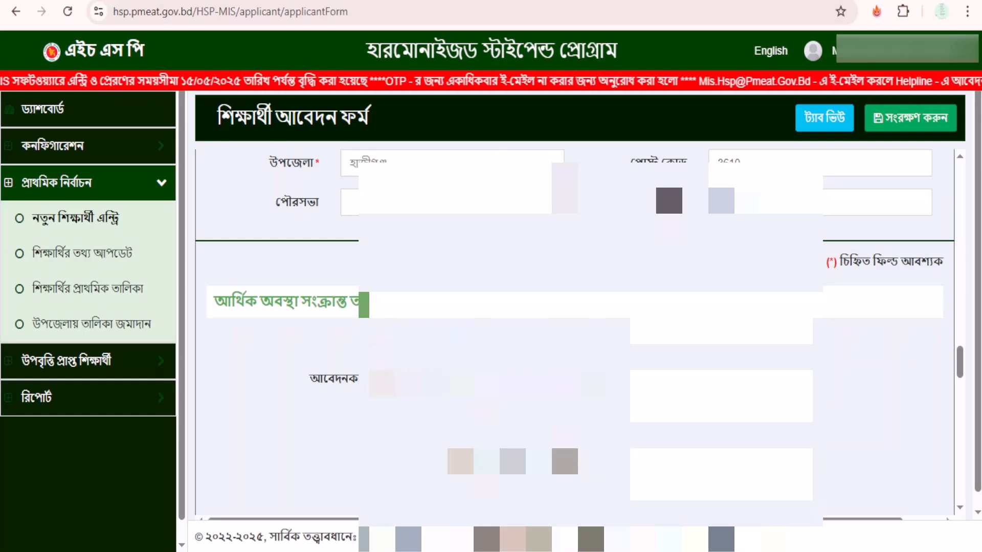
scroll(572, 332, "down", 2)
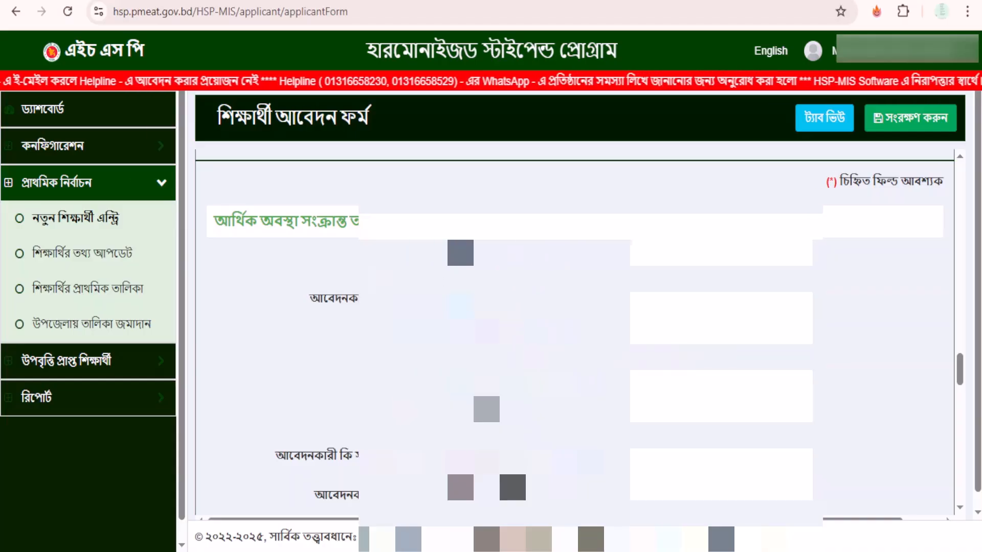
- Set education-cost bearer to মা and answer না for ethnic minority and freedom-fighter descendant
left_click(734, 305)
key("Return")
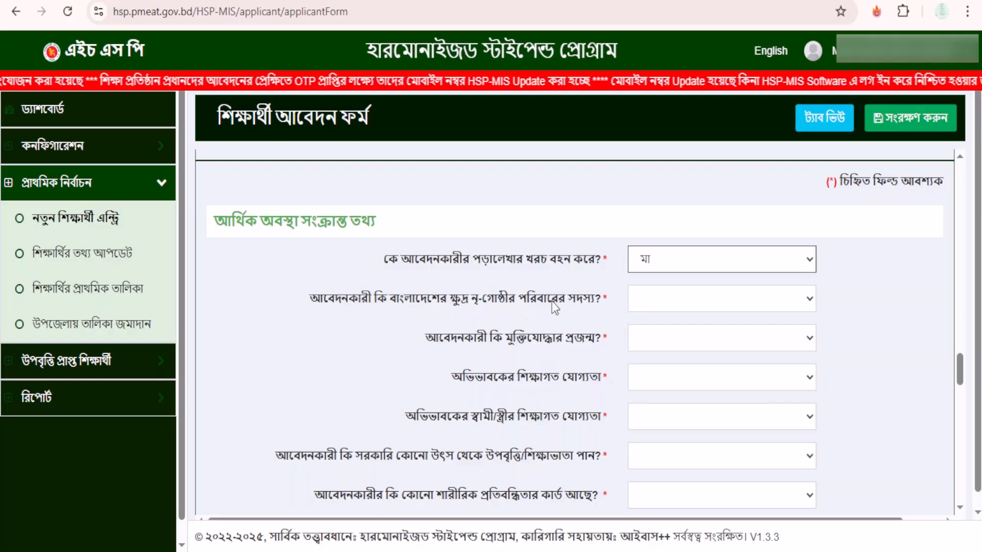
left_click(718, 305)
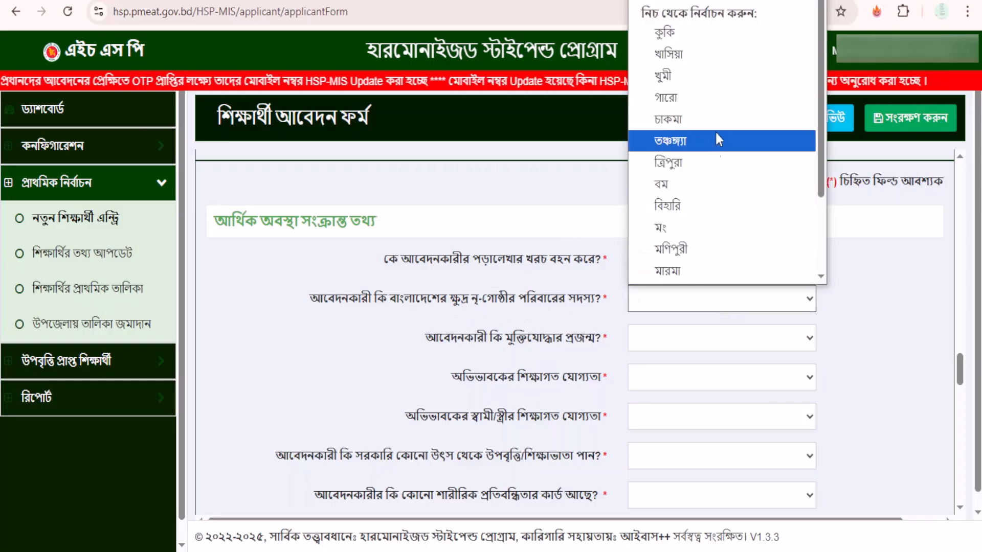
key("Return")
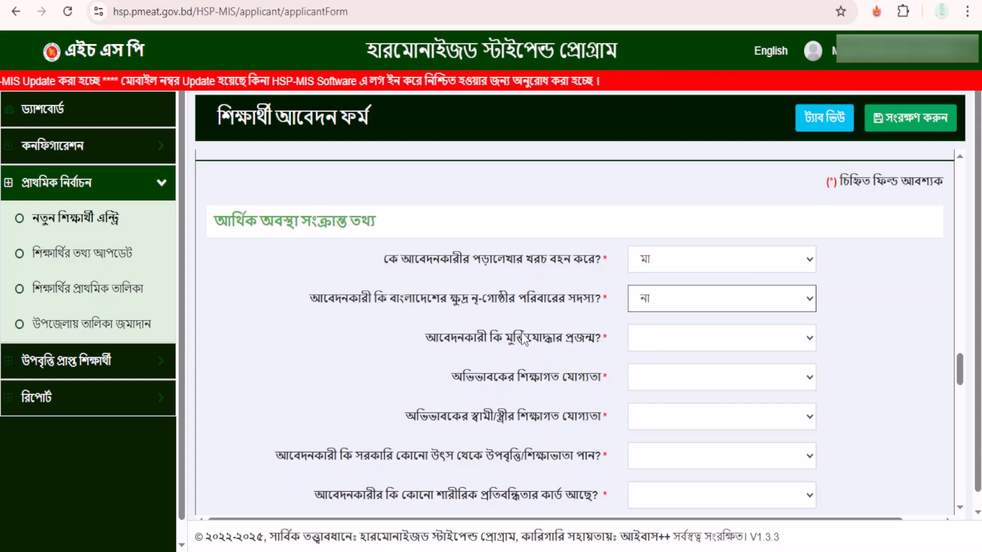
left_click(679, 341)
left_click(664, 403)
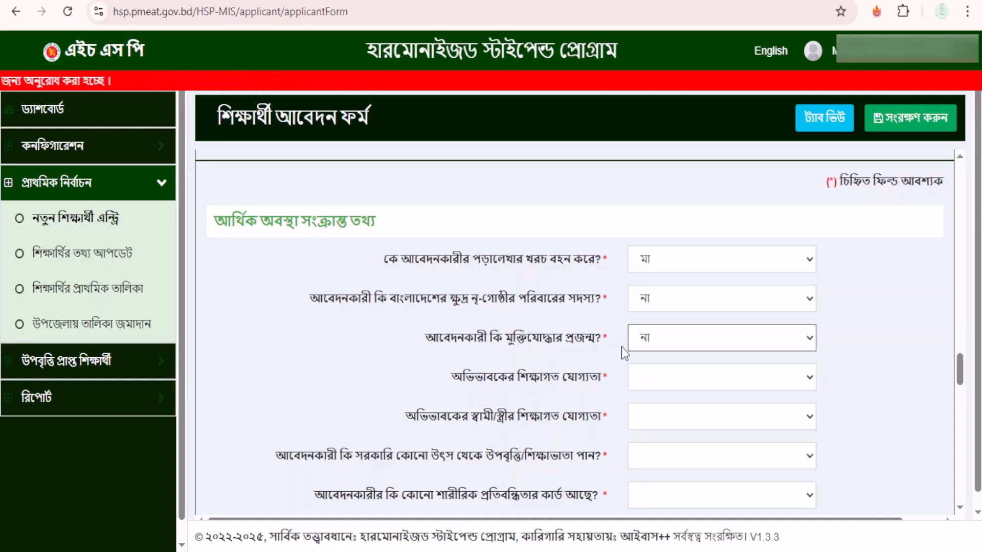
scroll(621, 347, "down", 2)
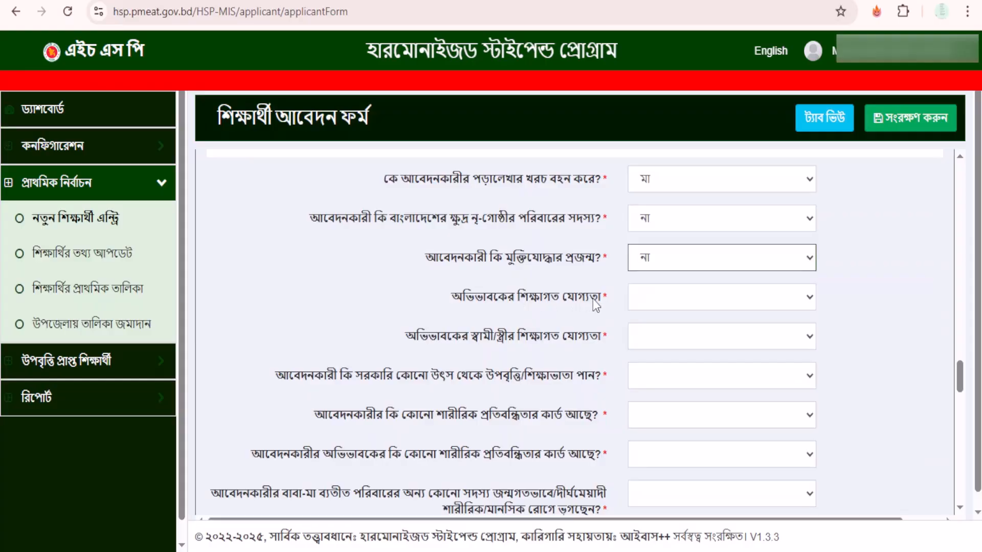
- Set guardian education স্নাতক পর্যায়ের নিম্নে, spouse education below SSC, and other stipend না
left_click(650, 302)
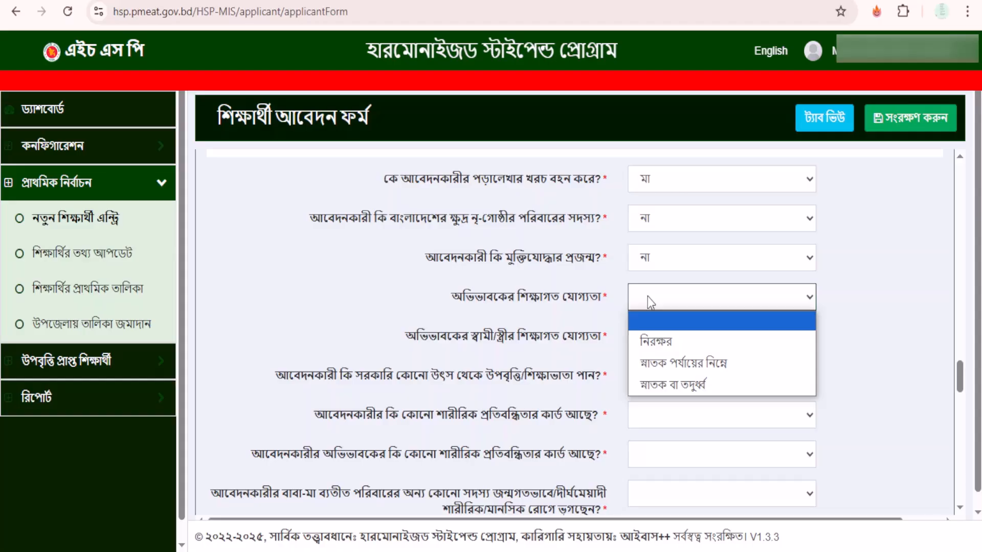
left_click(734, 364)
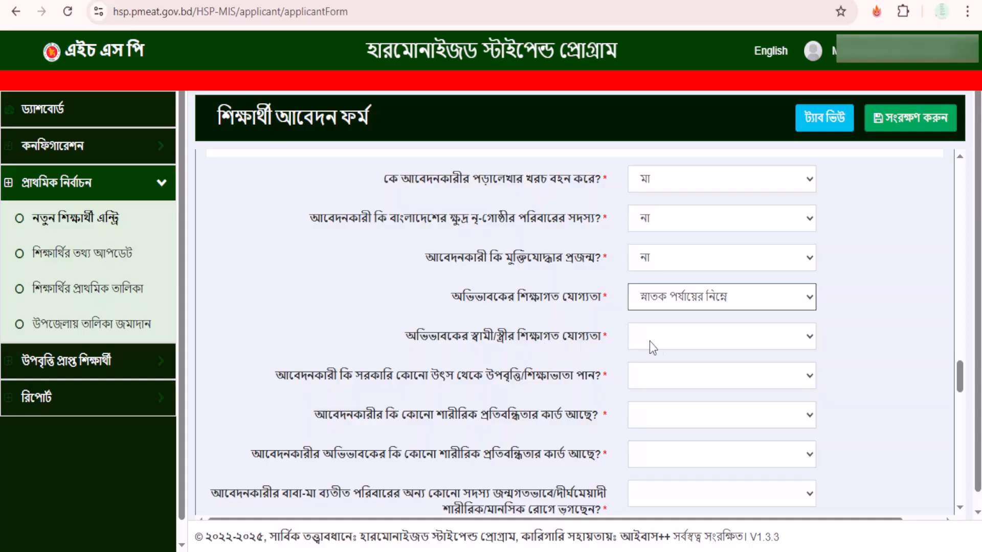
left_click(668, 345)
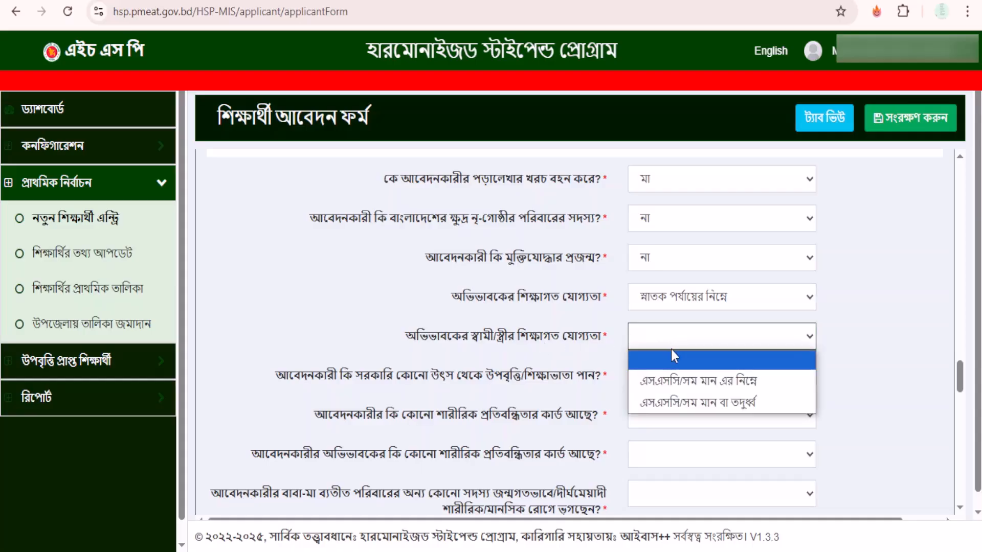
left_click(716, 390)
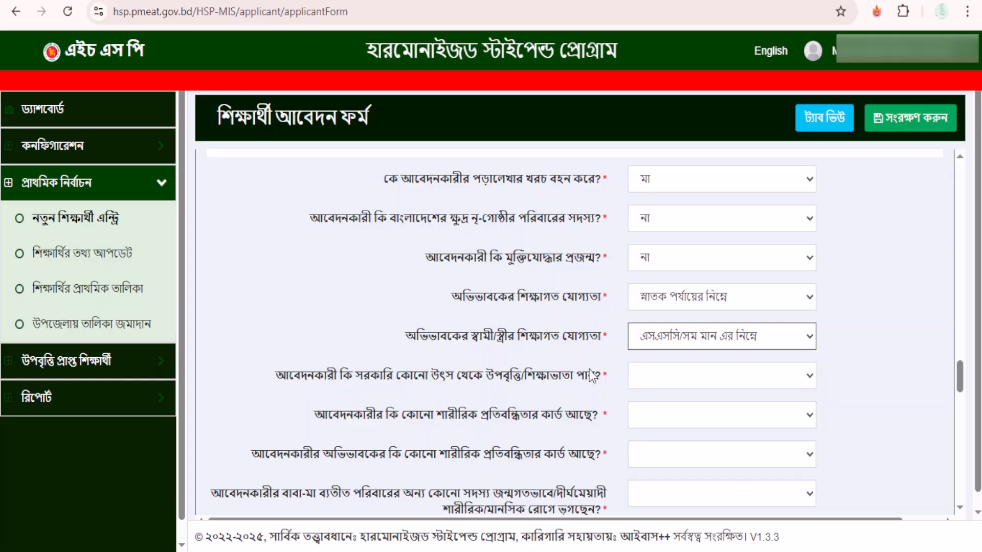
left_click(670, 384)
left_click(667, 432)
- Answer না for the applicant's and guardian's disability cards and for other family members' chronic illness
scroll(566, 385, "down", 3)
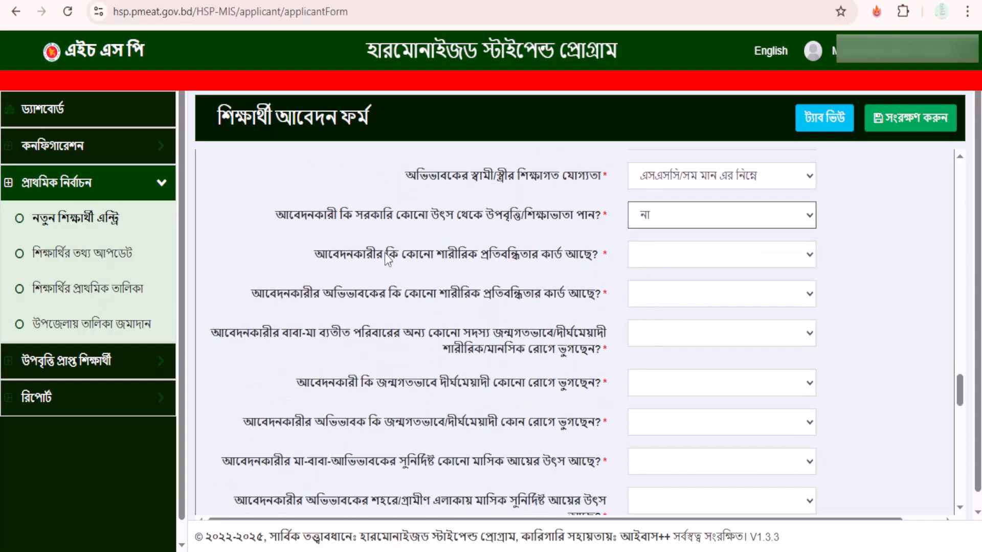
left_click(678, 262)
left_click(679, 320)
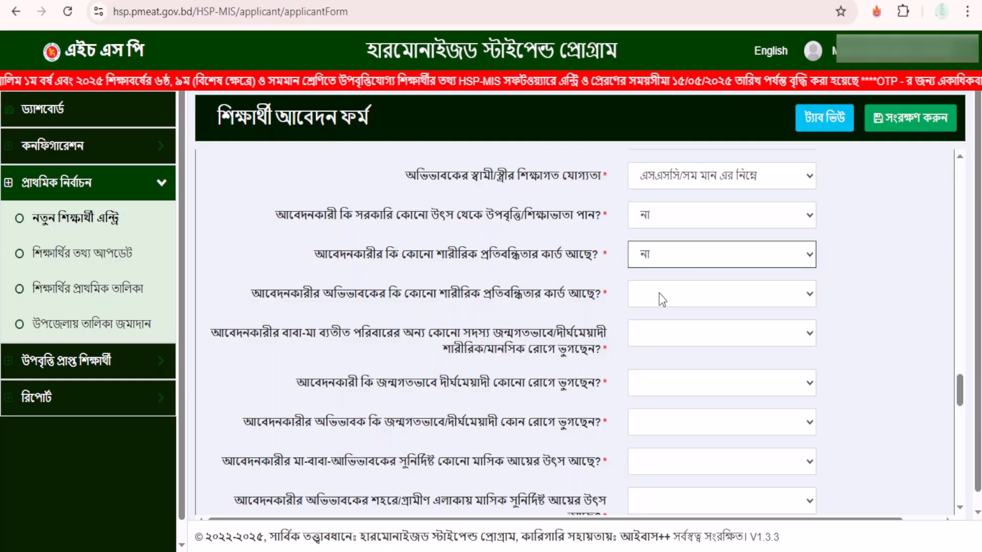
left_click(656, 293)
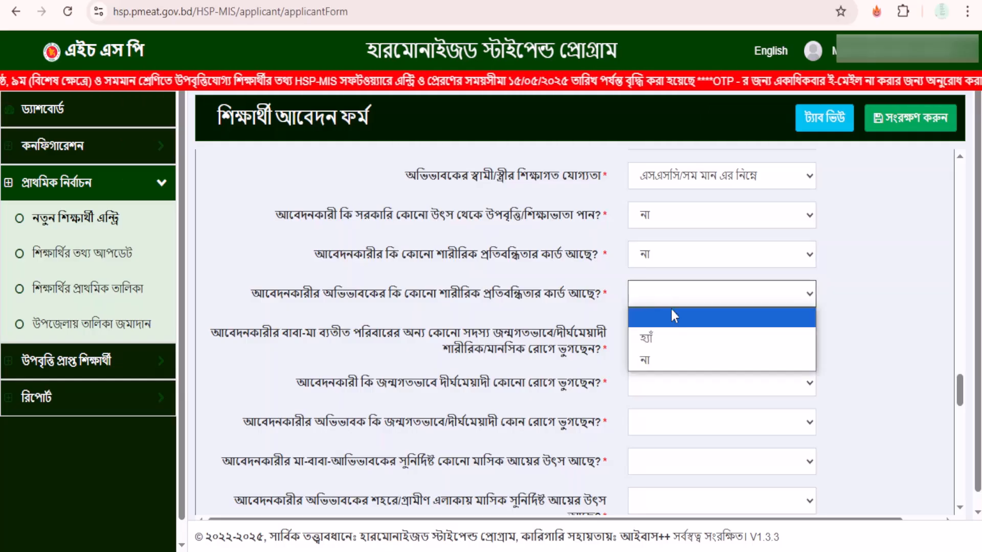
left_click(677, 356)
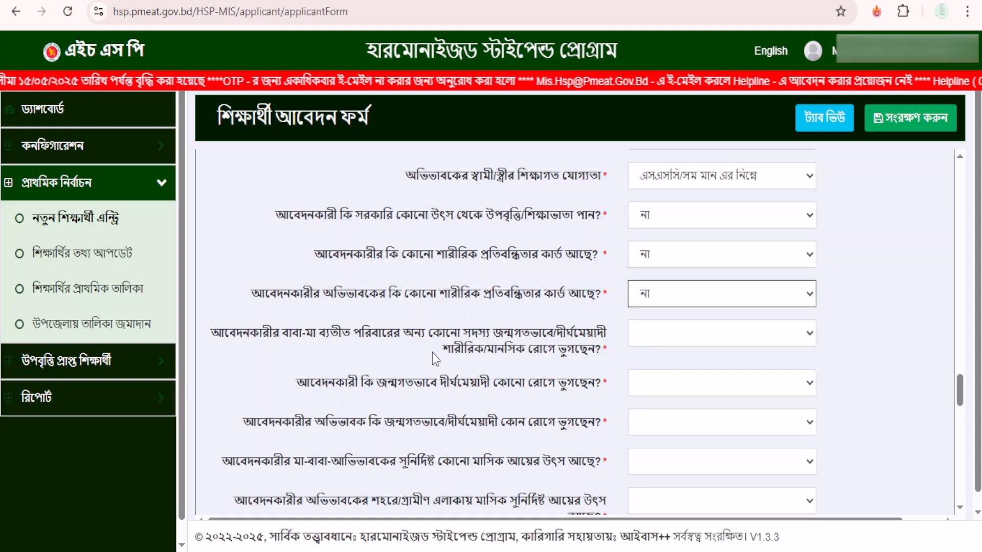
left_click(670, 323)
left_click(678, 392)
- Set applicant and guardian chronic illness to না, correcting an initial হ্যাঁ, and fixed monthly income to না
scroll(489, 357, "down", 2)
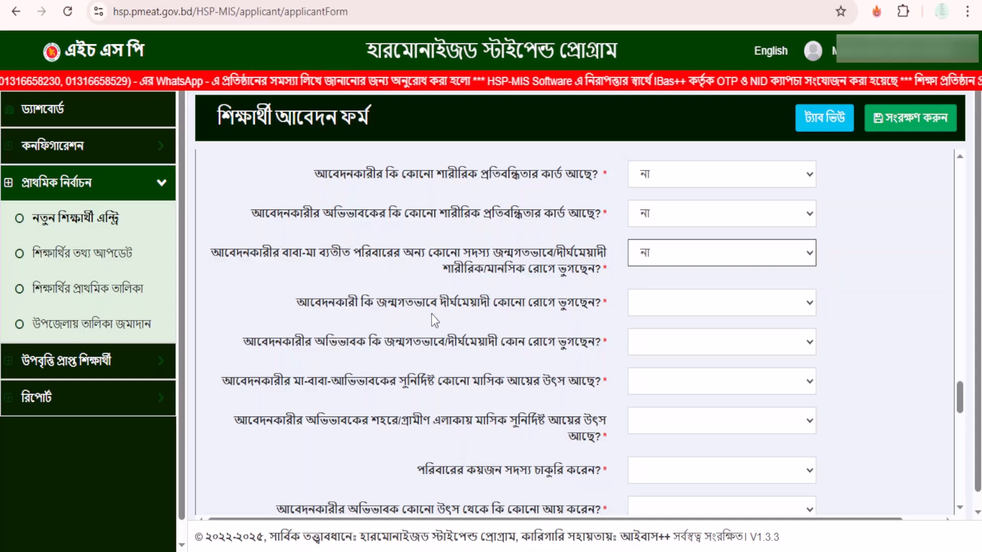
left_click(711, 303)
left_click(709, 335)
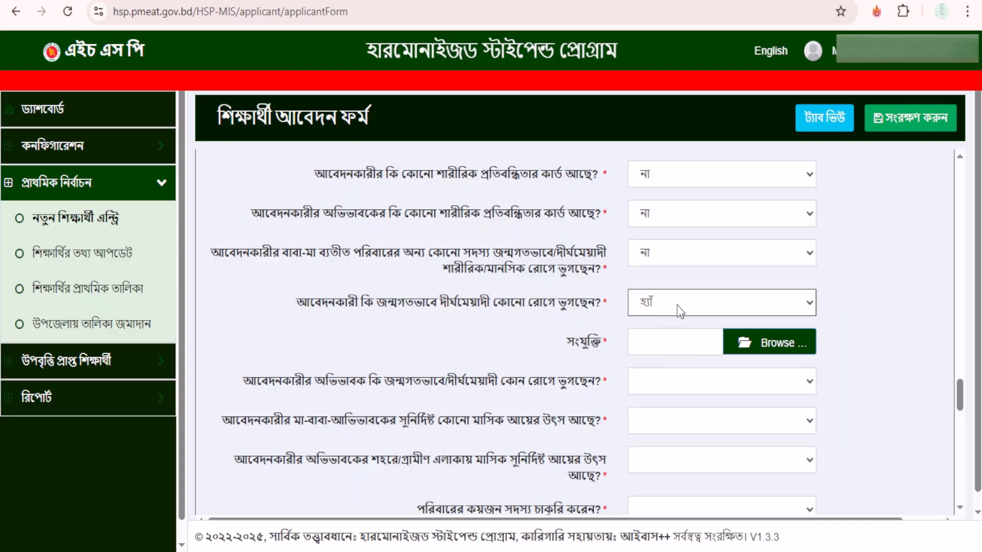
left_click(675, 307)
left_click(656, 369)
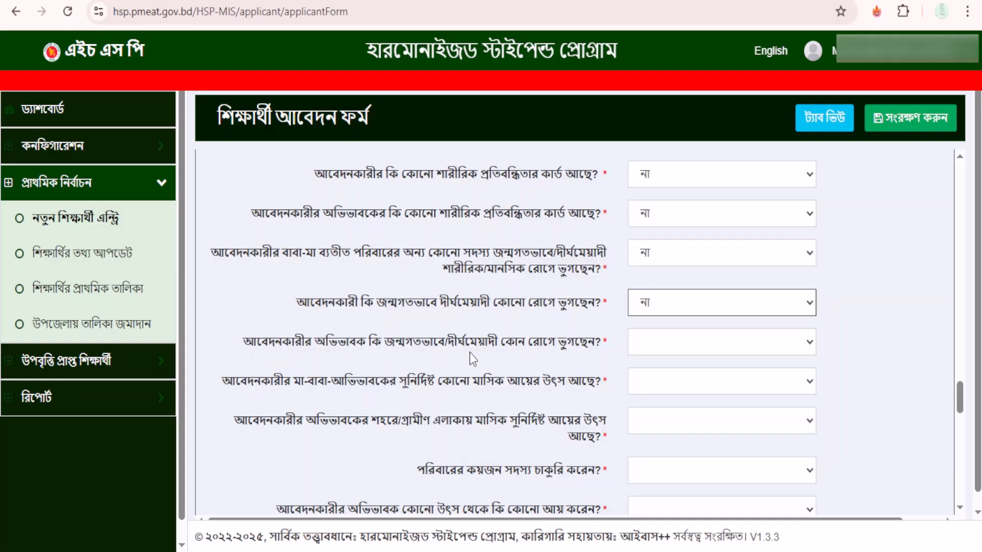
left_click(675, 349)
left_click(673, 402)
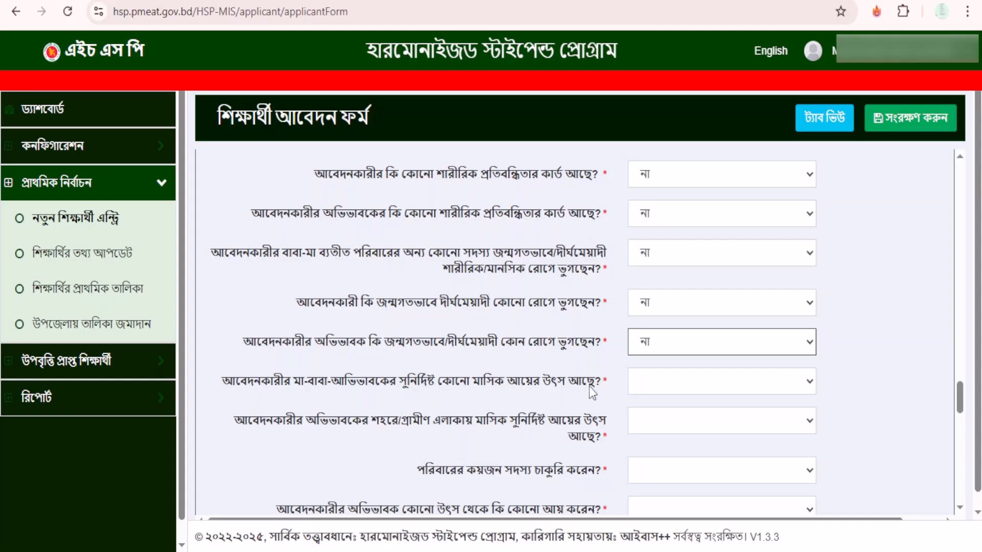
left_click(645, 388)
left_click(659, 444)
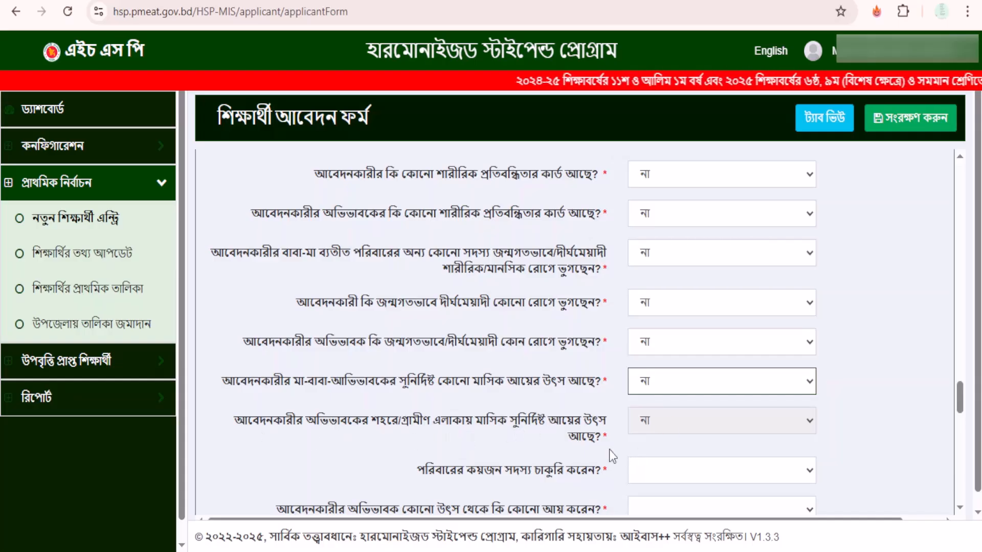
- Set employed family members to কেউ না and the guardian's other income source to না
scroll(600, 448, "down", 3)
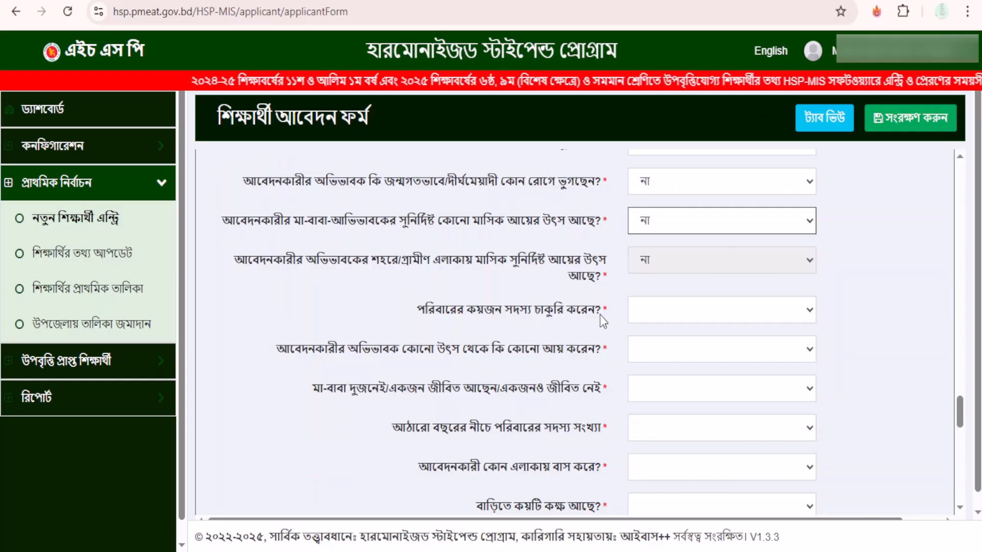
left_click(679, 311)
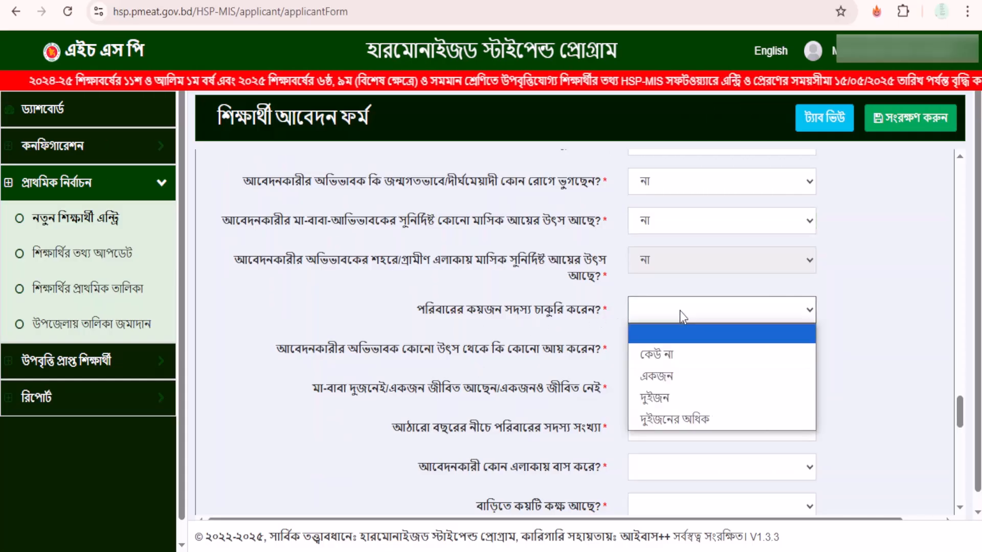
left_click(665, 355)
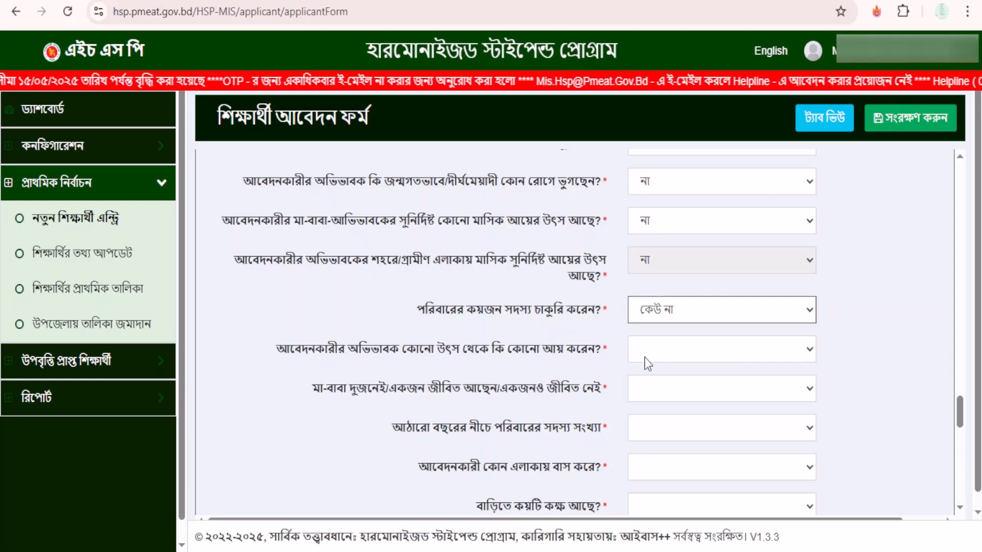
left_click(667, 348)
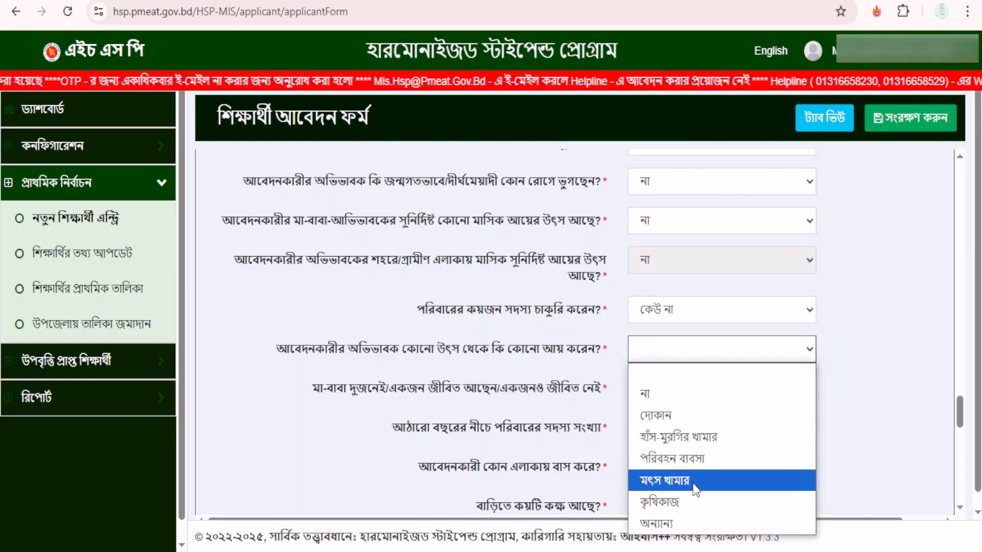
left_click(692, 498)
scroll(668, 323, "down", 2)
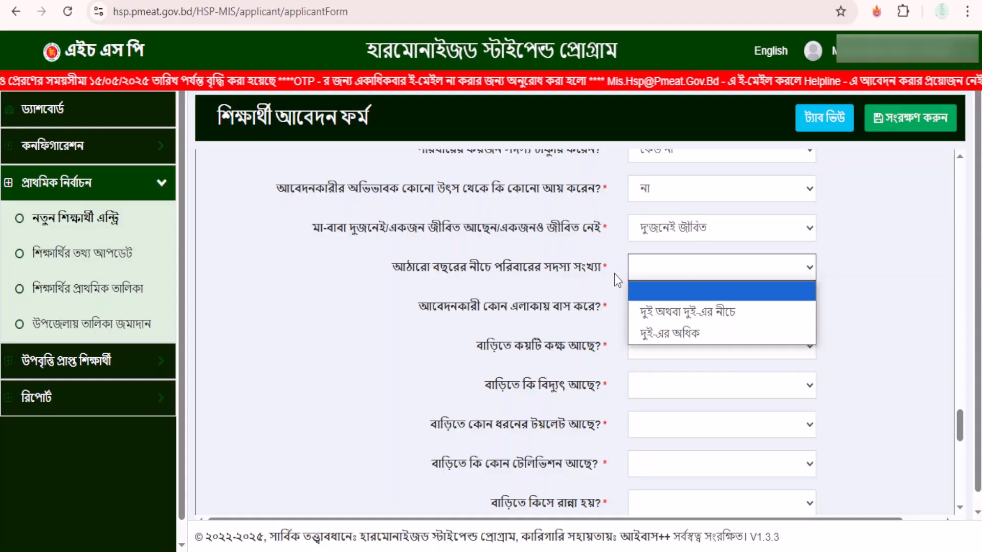
- Set under-18 members to দুই অথবা দুই-এর নীচে, area সমতল, rooms তিনটি, and electricity হ্যাঁ
left_click(695, 313)
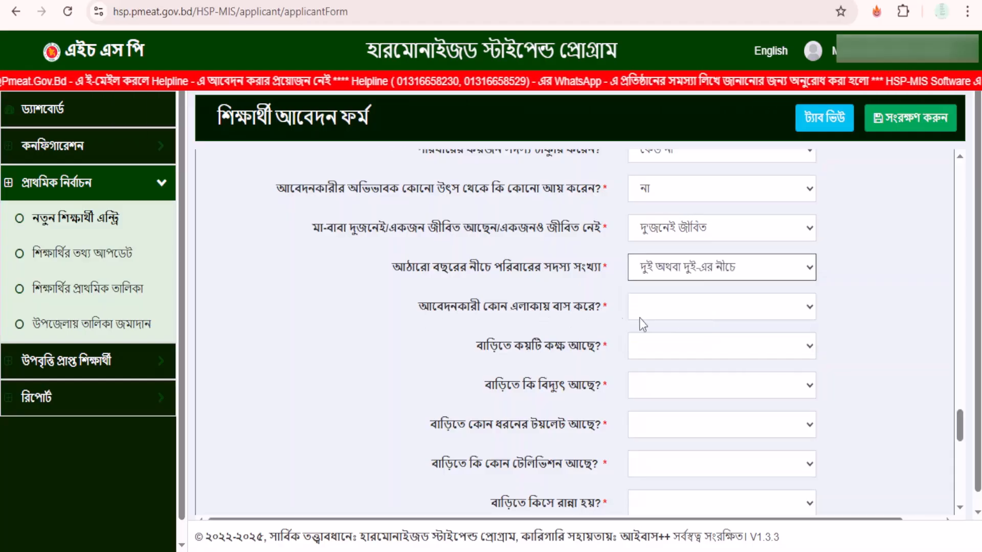
left_click(694, 313)
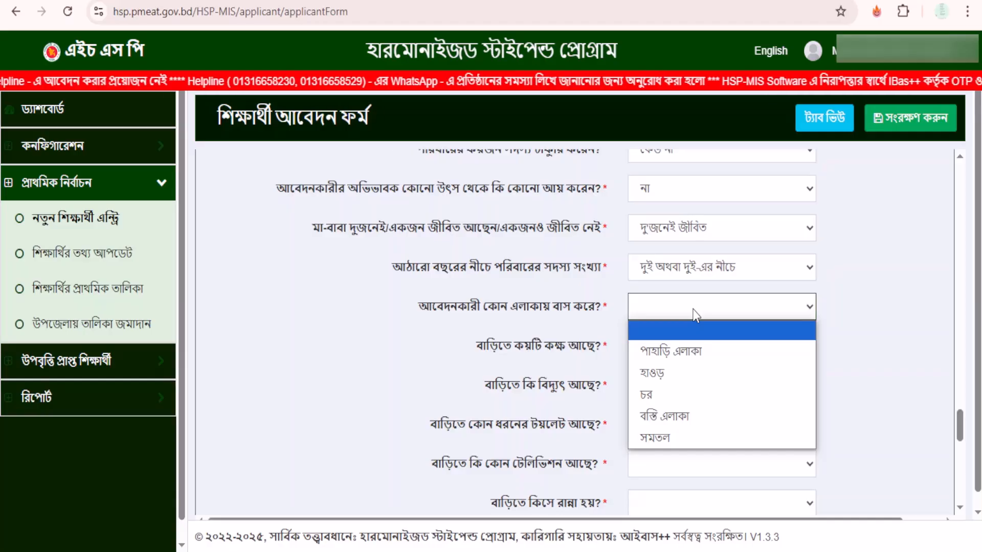
left_click(682, 432)
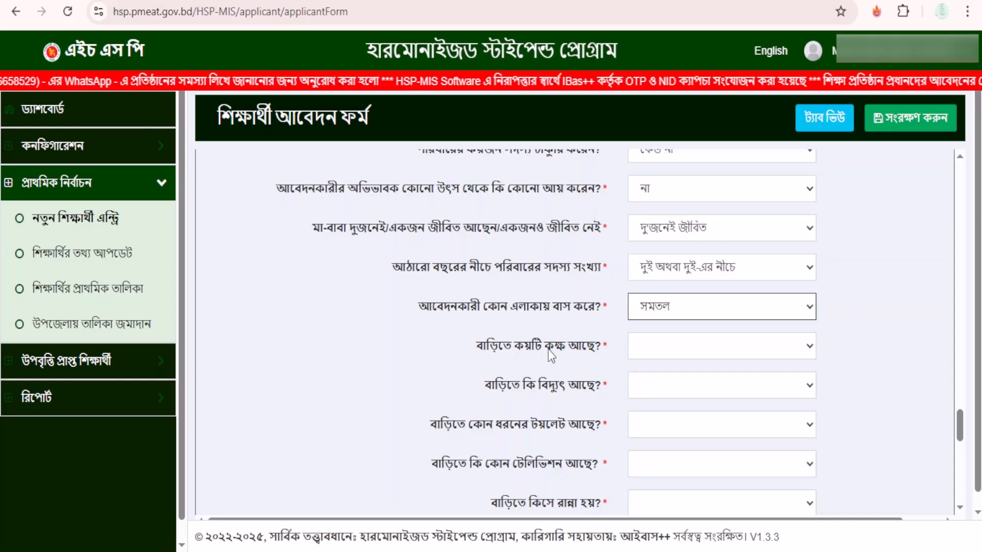
left_click(666, 348)
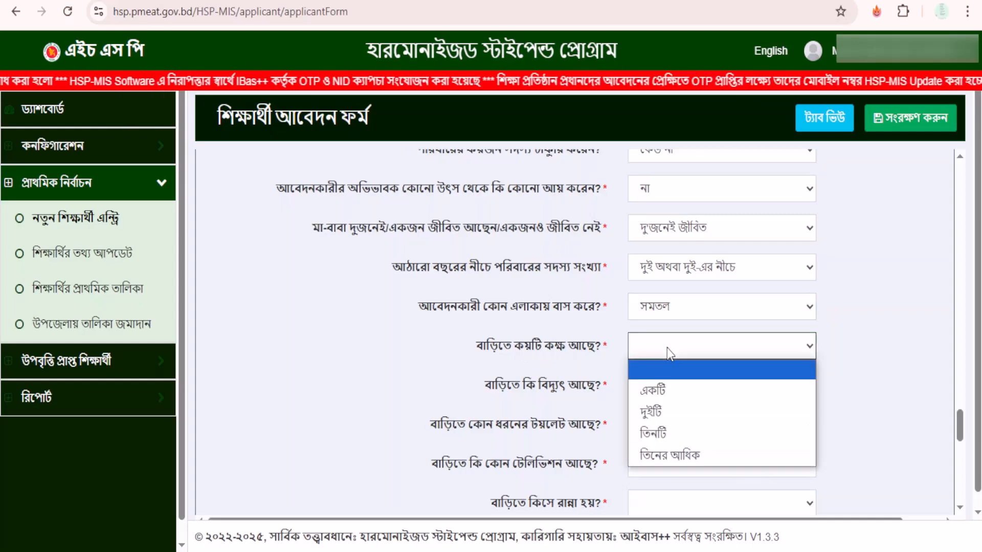
left_click(670, 432)
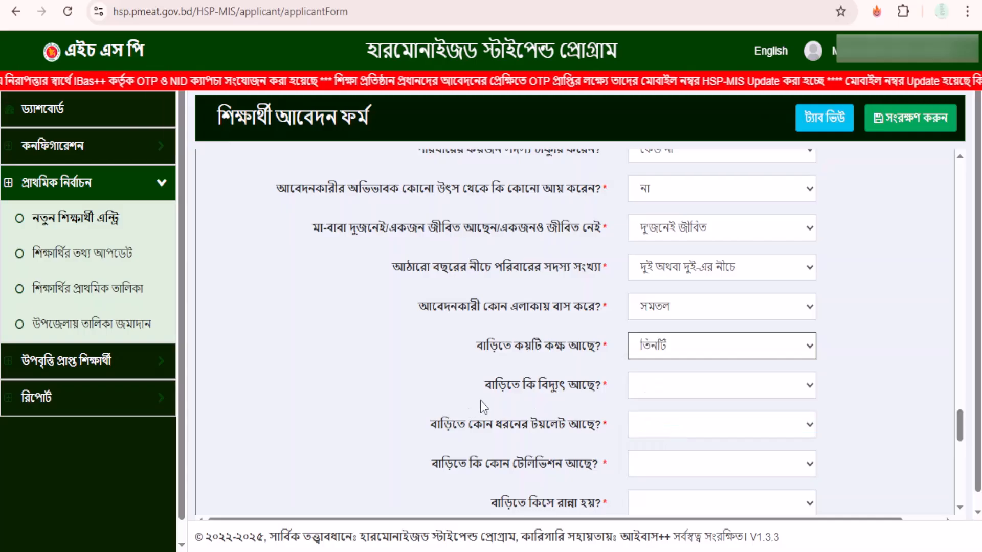
left_click(684, 390)
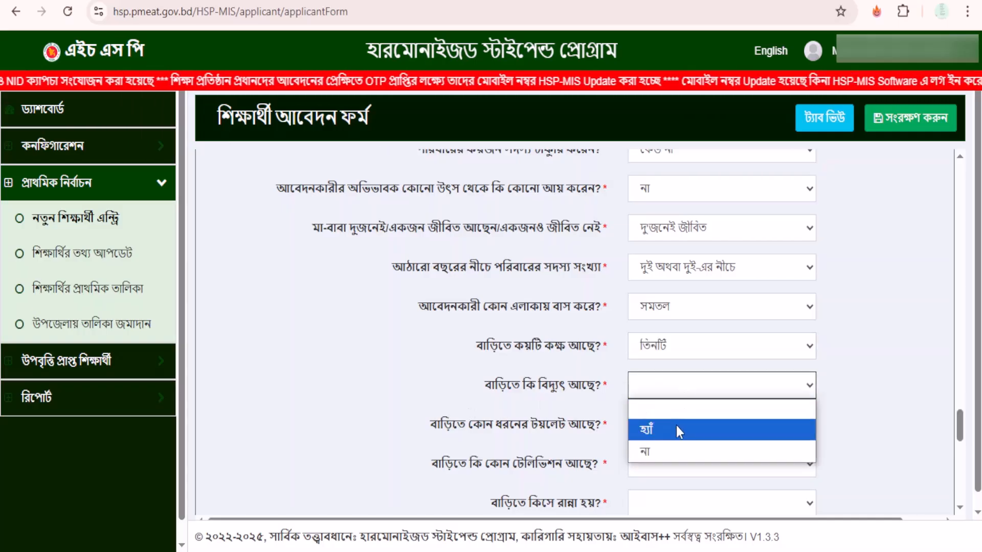
left_click(676, 432)
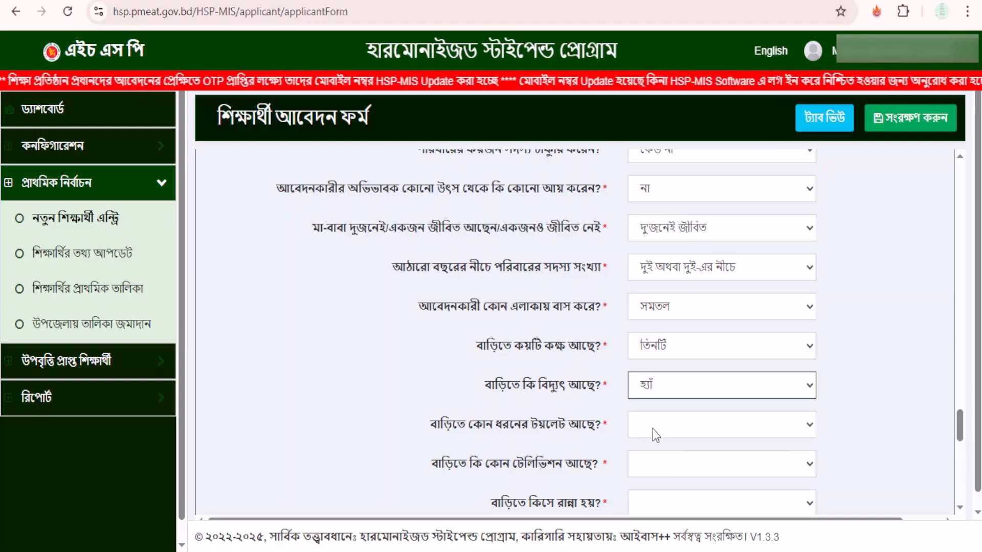
- Set toilet type to কাঁচা, television to না, and cooking fuel to খড়কুটো
left_click(652, 428)
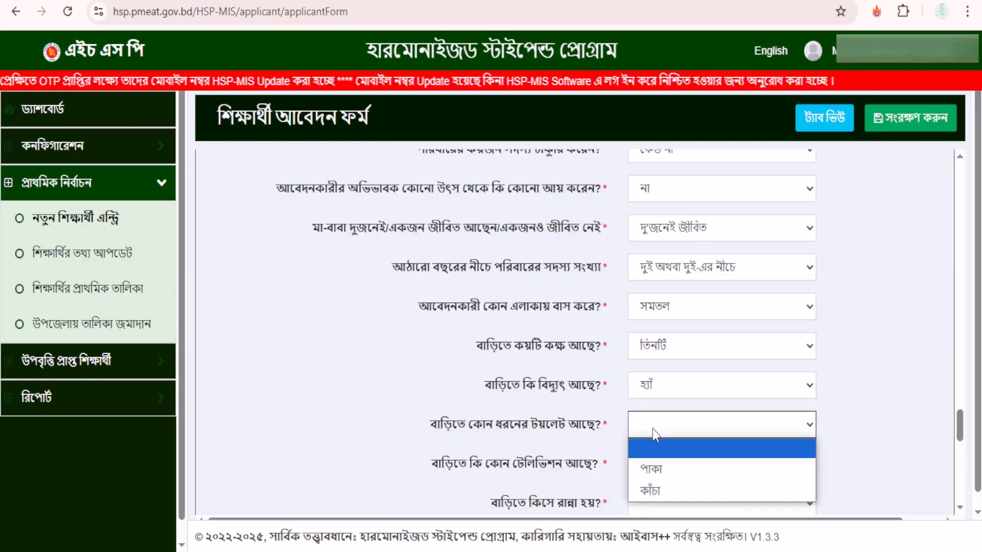
left_click(672, 492)
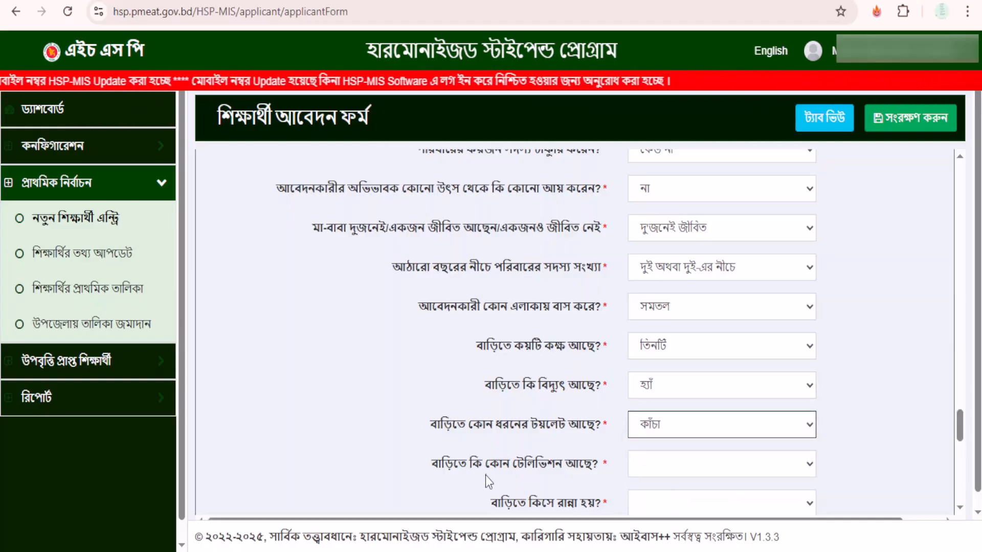
left_click(666, 465)
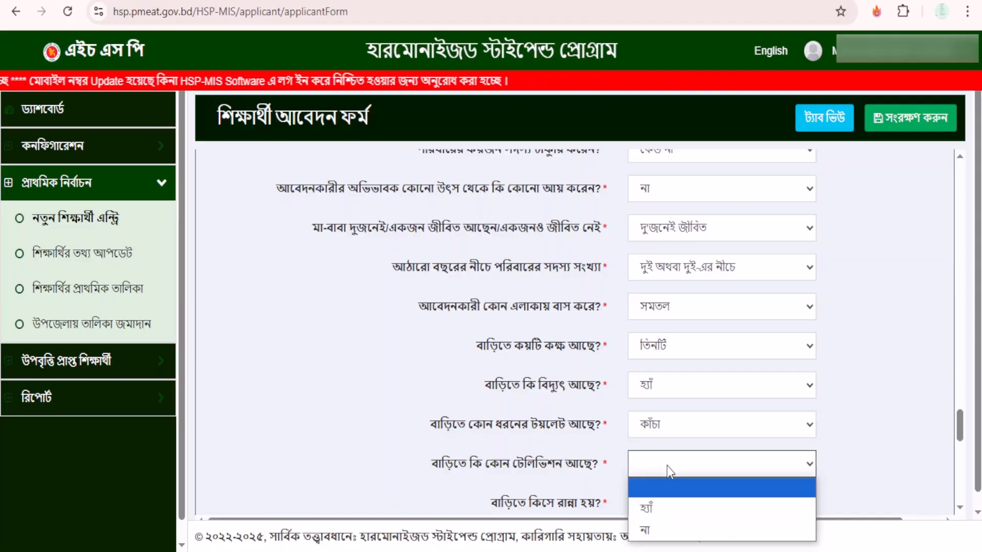
left_click(667, 521)
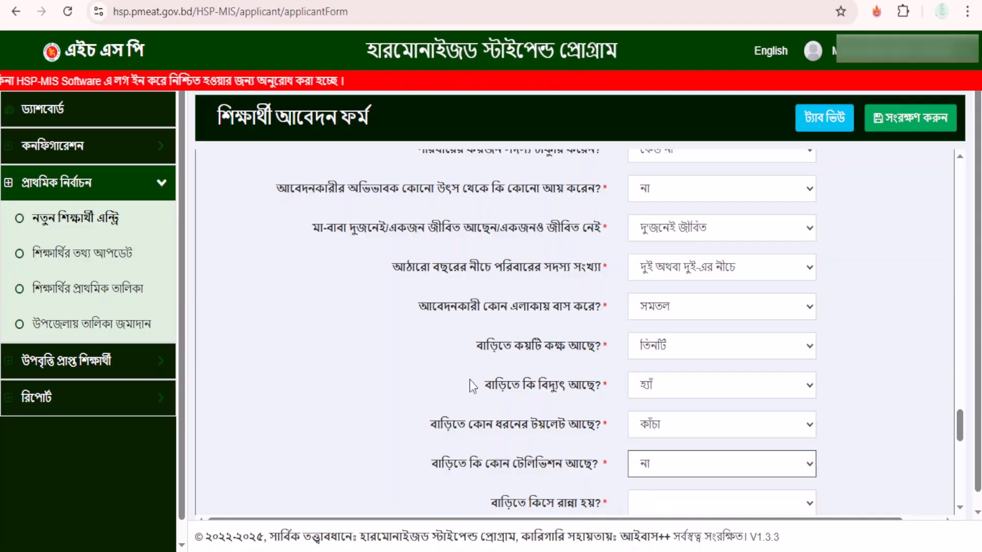
scroll(469, 379, "down", 2)
left_click(650, 424)
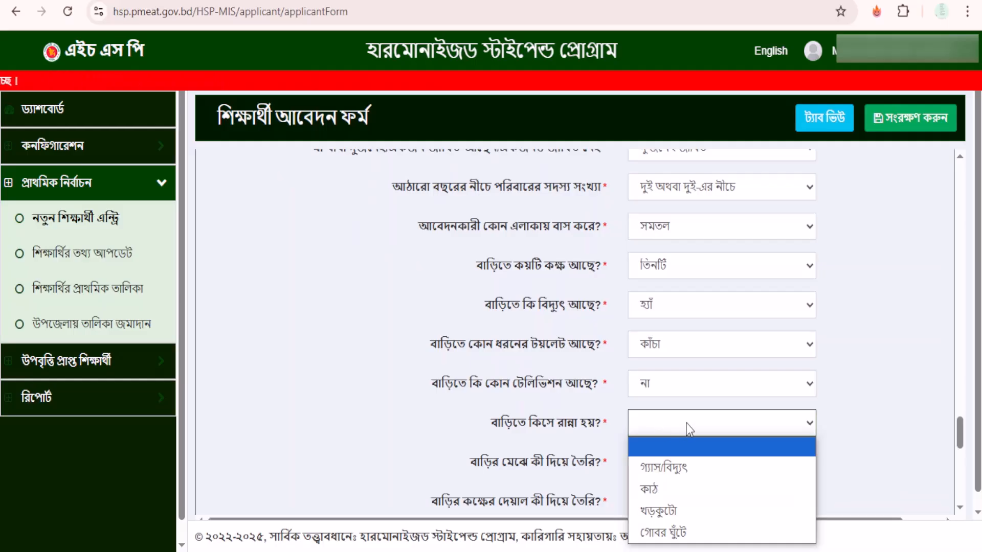
left_click(684, 512)
- Set the floor material to মাটি/মাচাং and both walls and roof to টিন
scroll(676, 511, "down", 3)
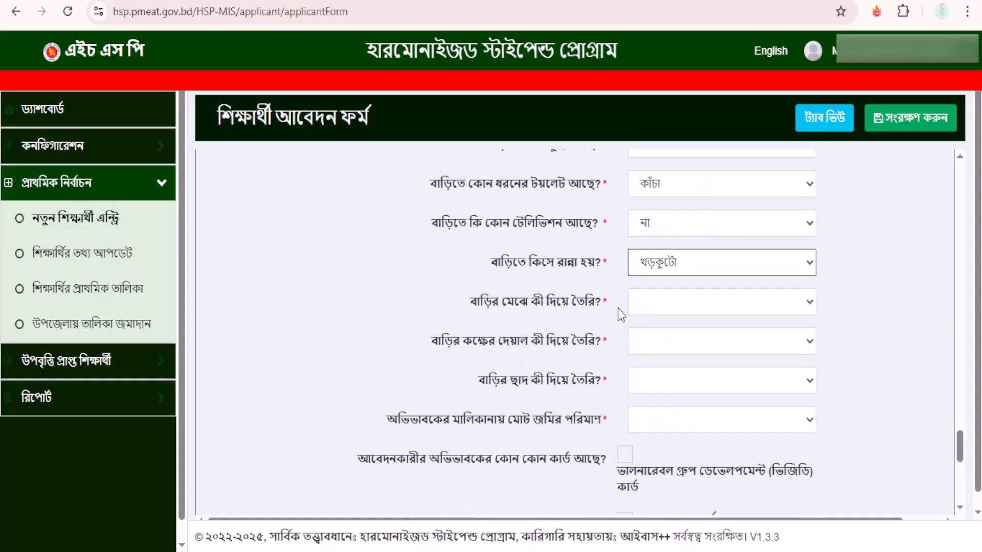
left_click(663, 311)
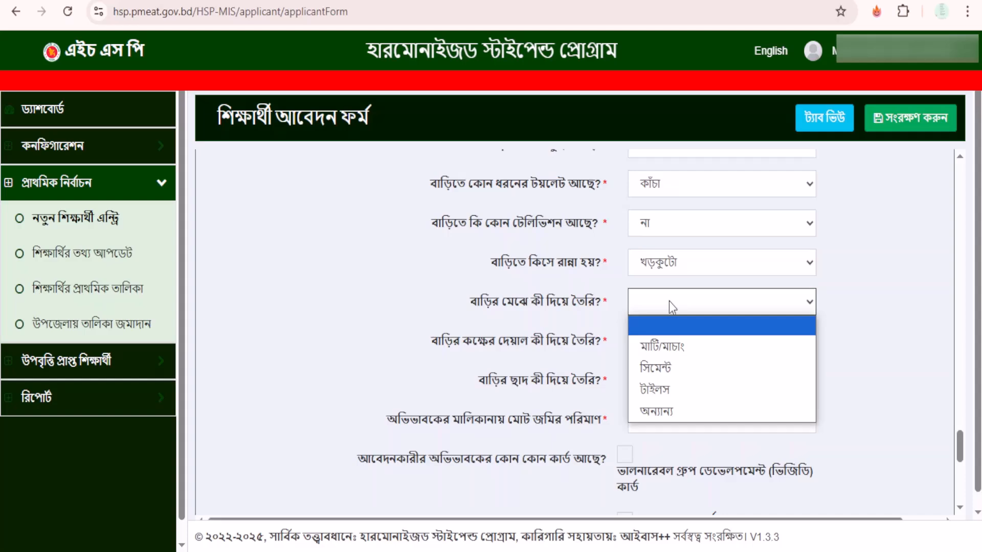
left_click(670, 347)
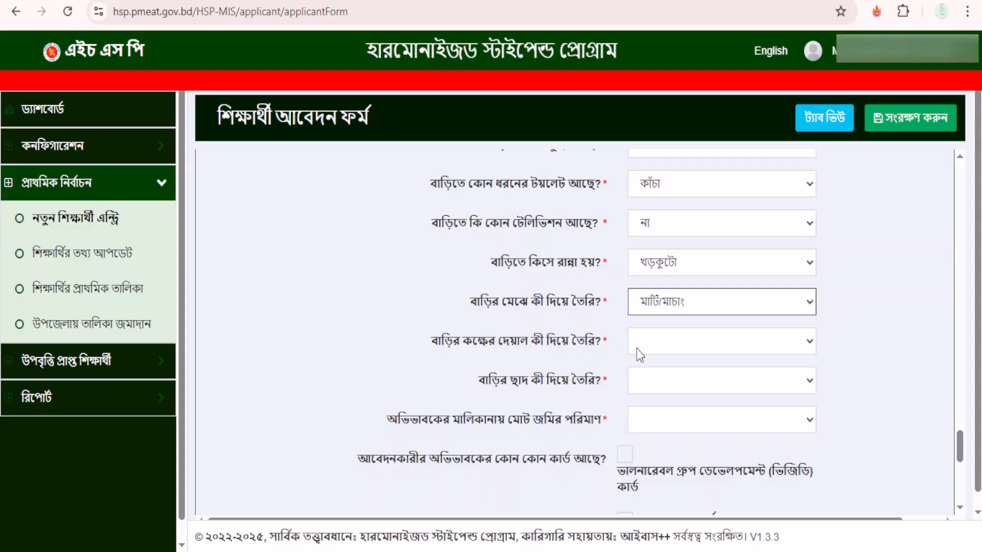
left_click(652, 340)
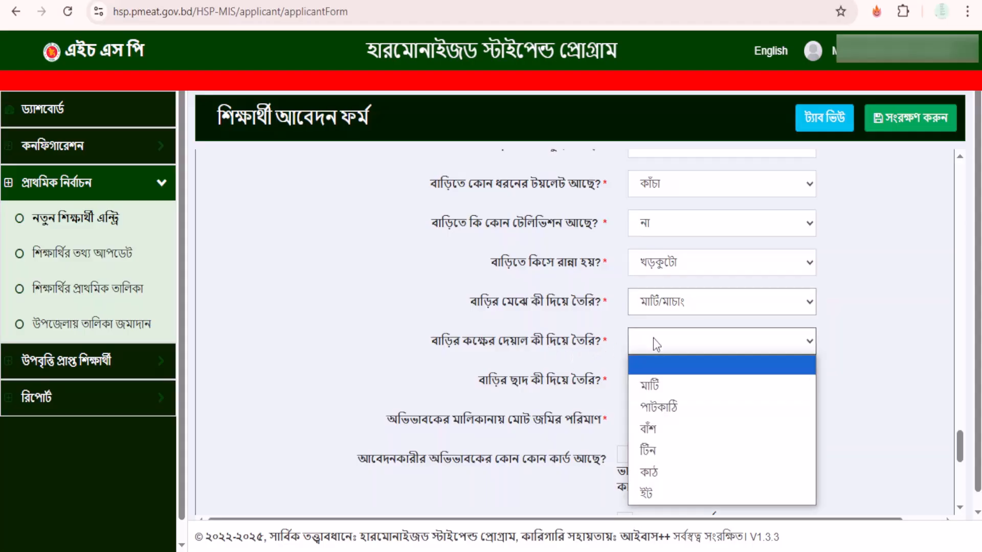
left_click(693, 450)
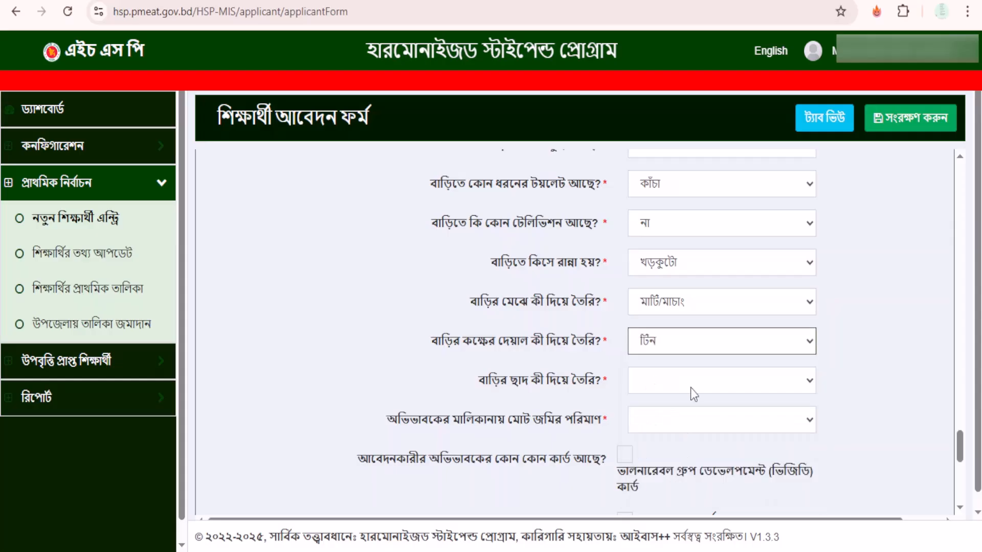
left_click(708, 348)
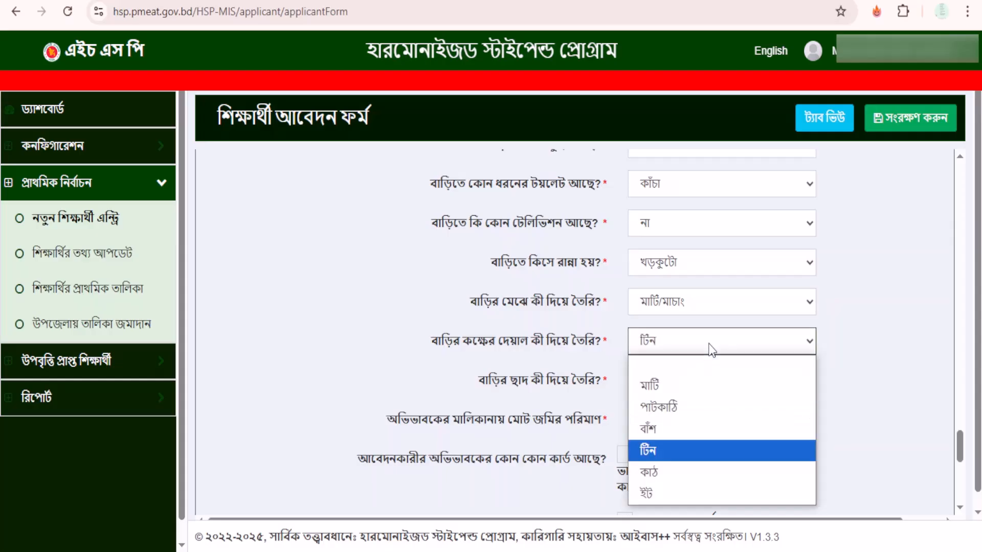
left_click(694, 459)
left_click(683, 338)
left_click(673, 453)
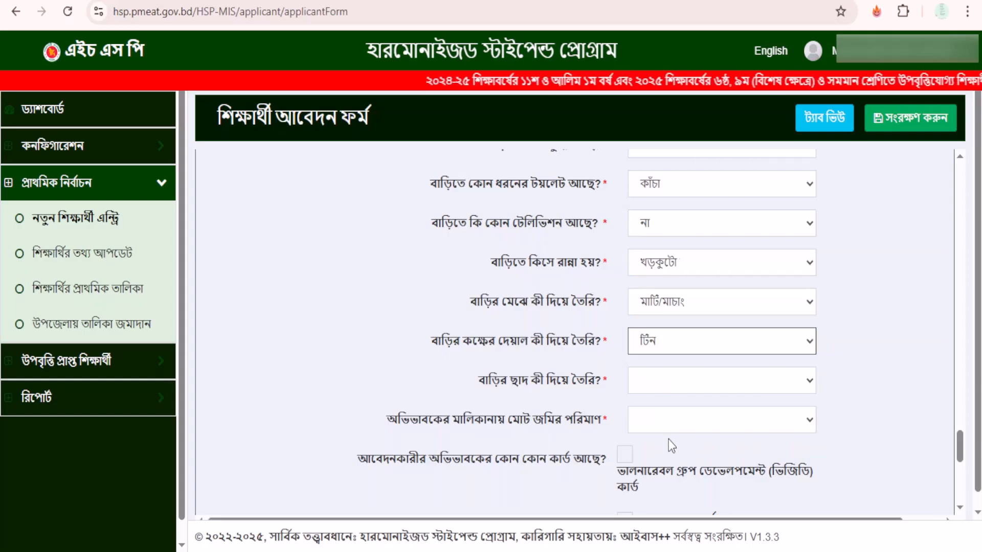
left_click(683, 382)
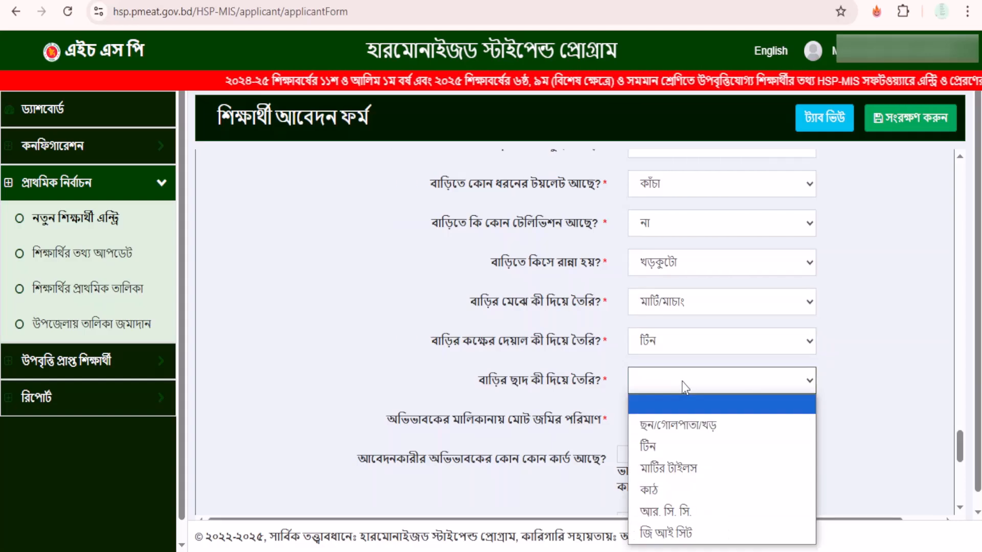
left_click(685, 450)
- Set the guardian's land to ১০ শতাংশের নীচে and scroll down to the payment section
scroll(678, 425, "down", 2)
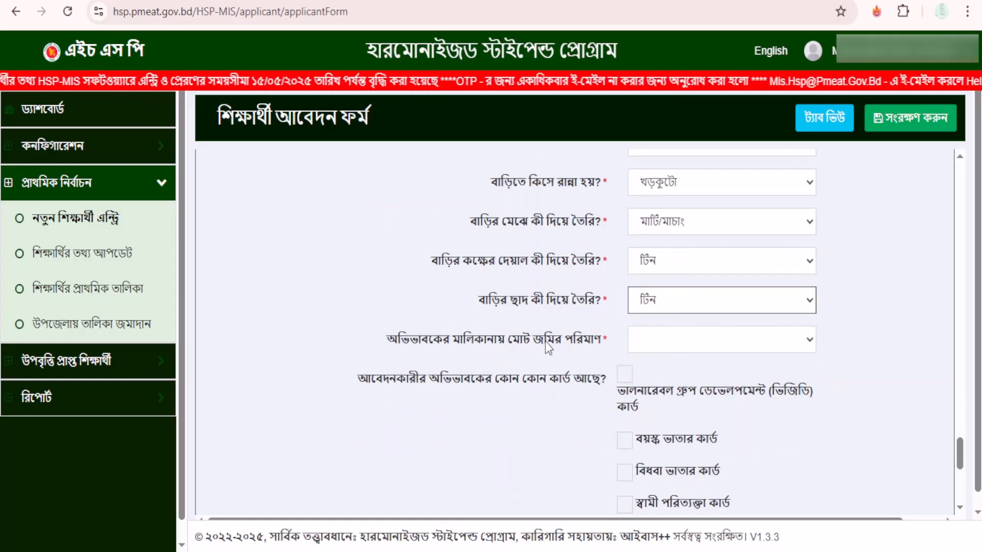
left_click(665, 342)
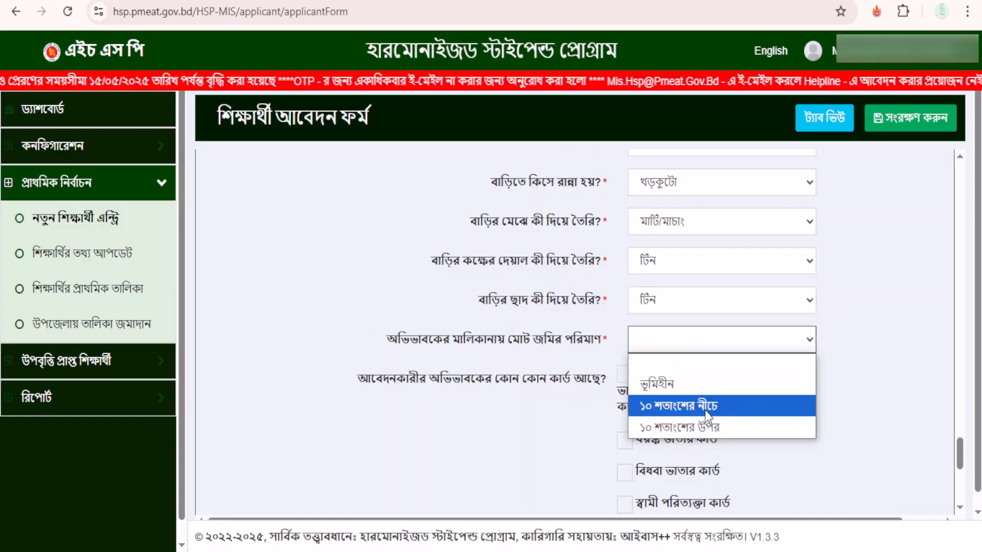
left_click(753, 408)
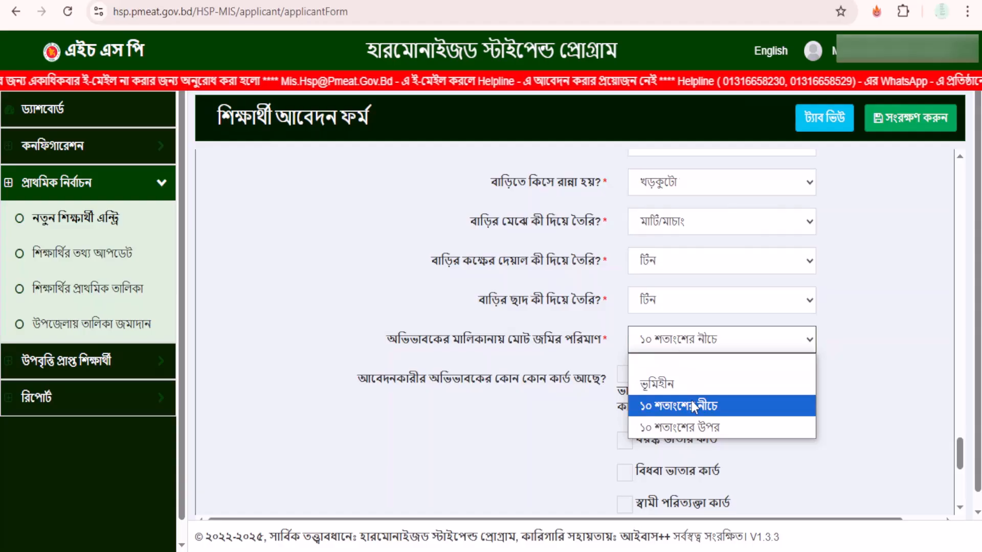
left_click(692, 401)
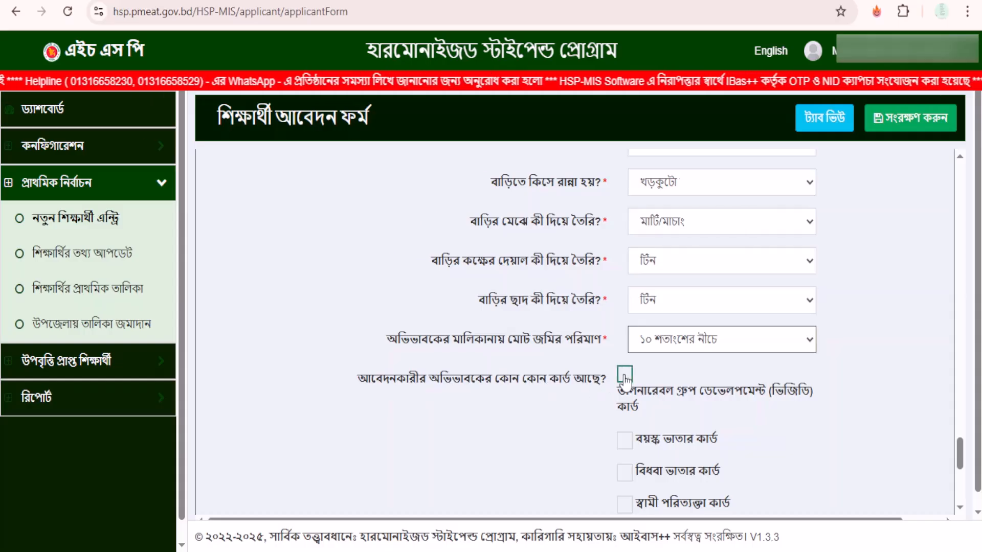
scroll(662, 376, "down", 2)
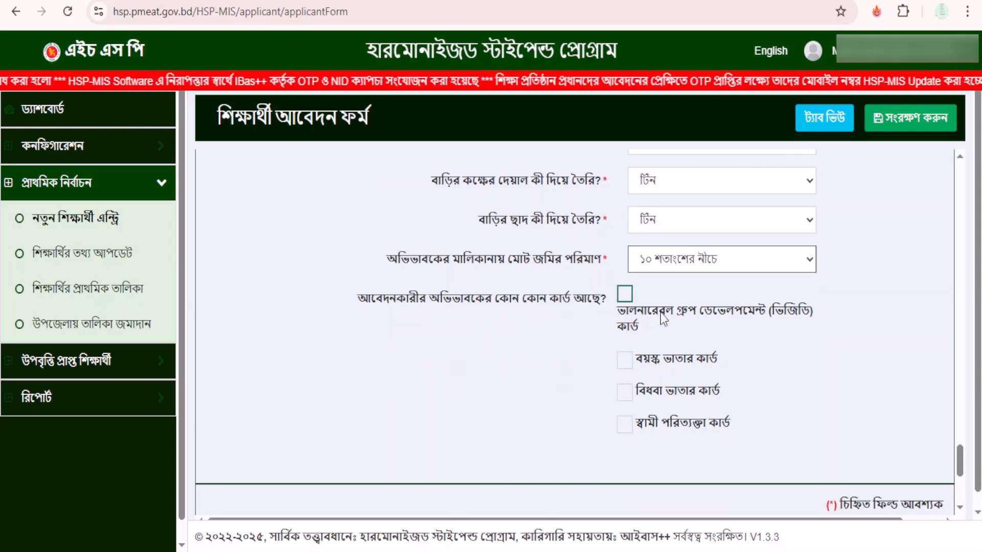
scroll(854, 385, "down", 5)
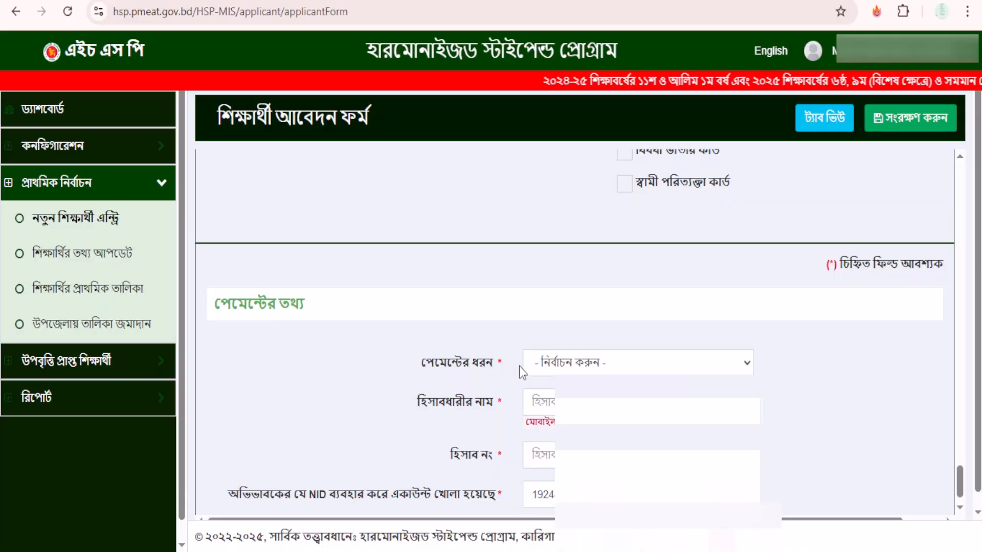
- Choose মোবাইল ব্যাংকিং as the payment type and নগদ as the mobile banking provider
left_click(548, 362)
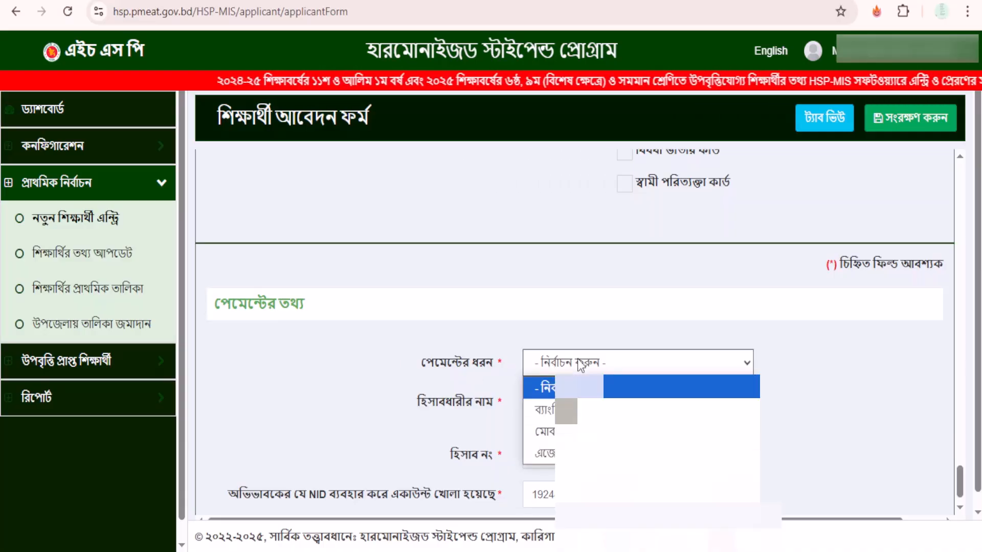
key("Return")
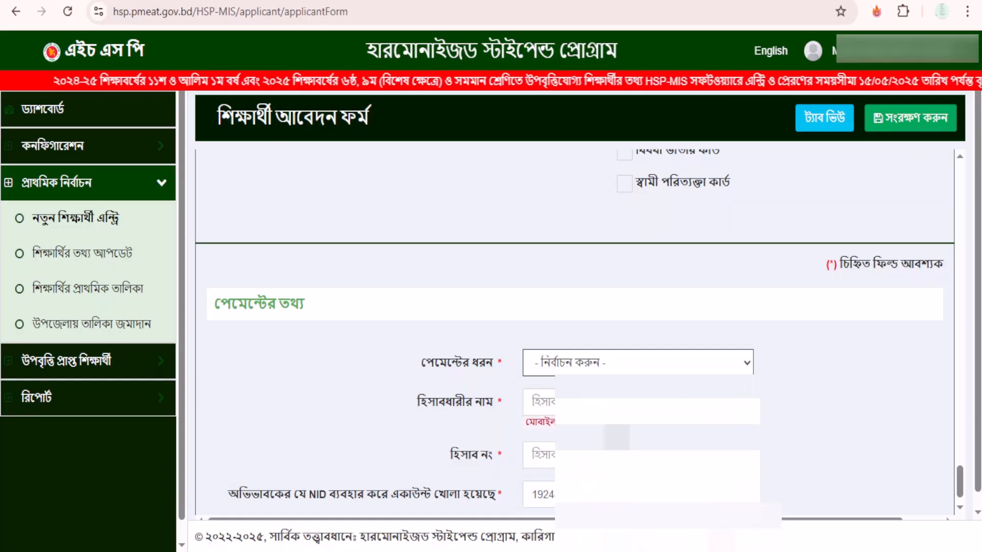
scroll(398, 346, "down", 2)
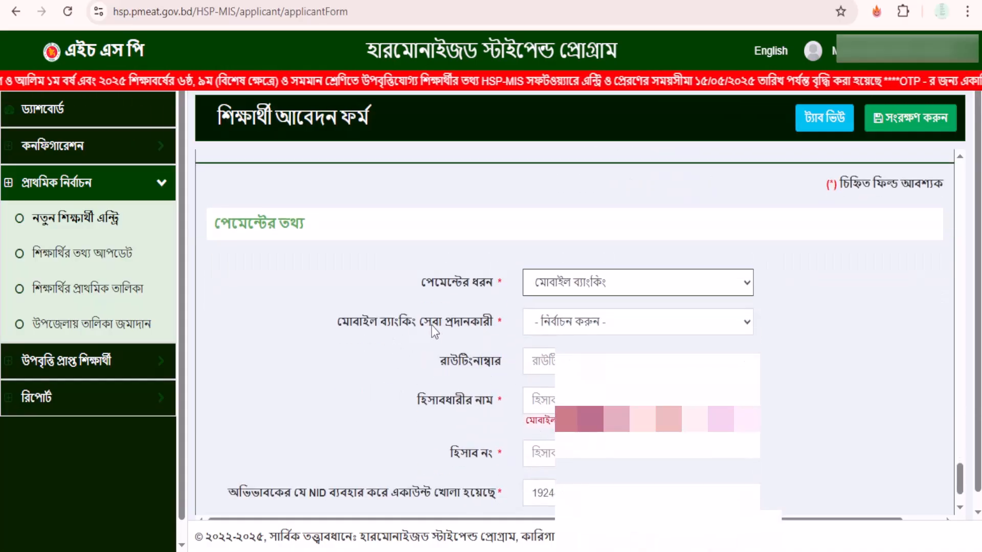
left_click(597, 323)
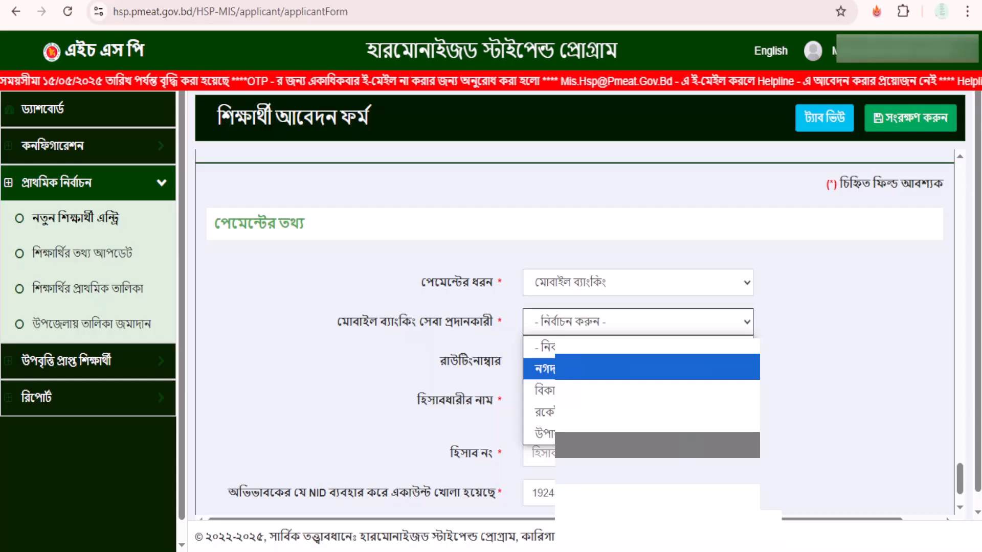
key("Return")
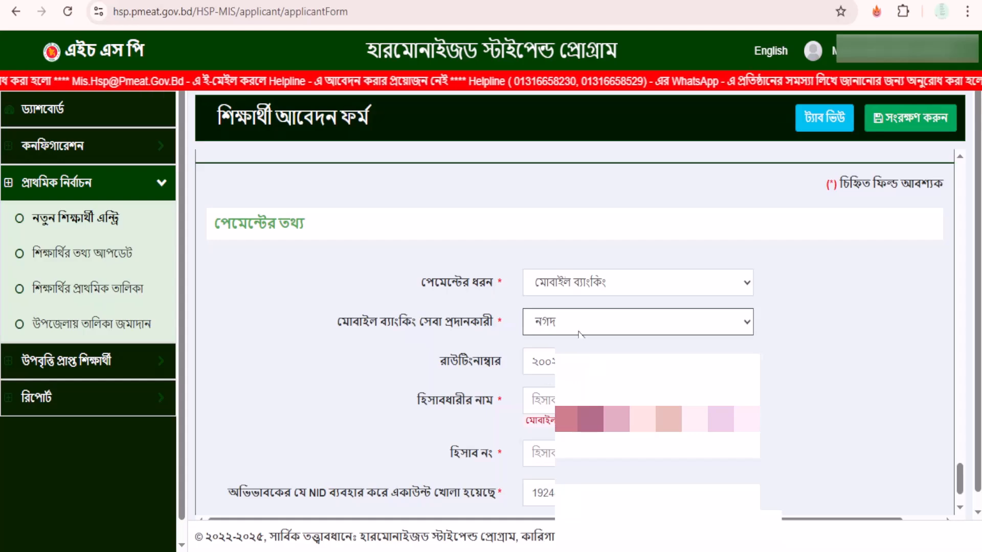
scroll(572, 332, "down", 1)
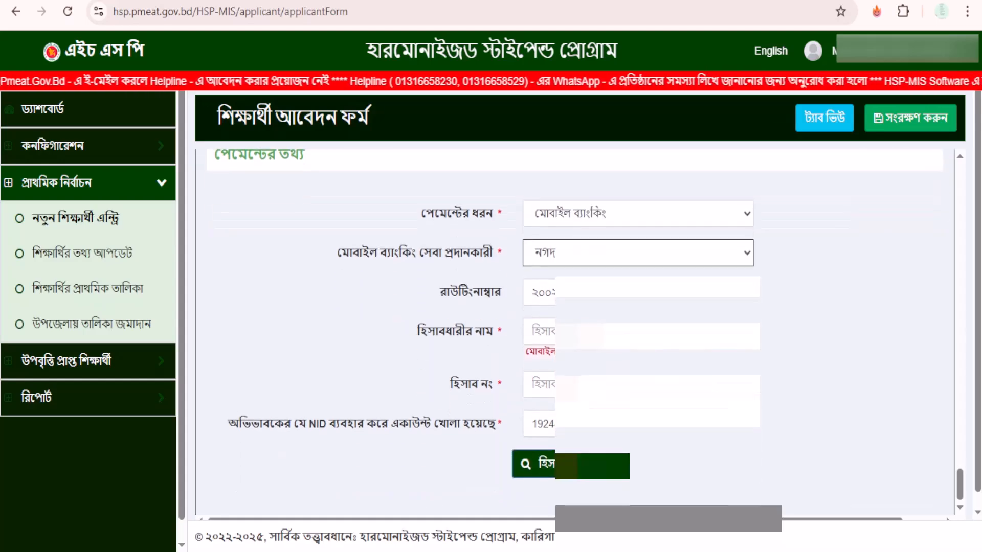
- Enter the mobile account number and verify it against the guardian's NID
left_click(553, 334)
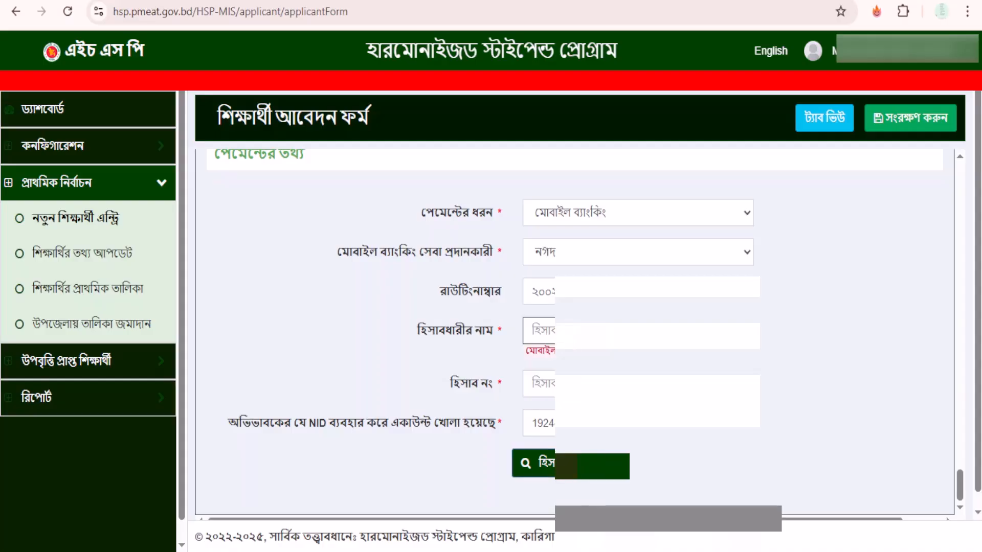
left_click(538, 383)
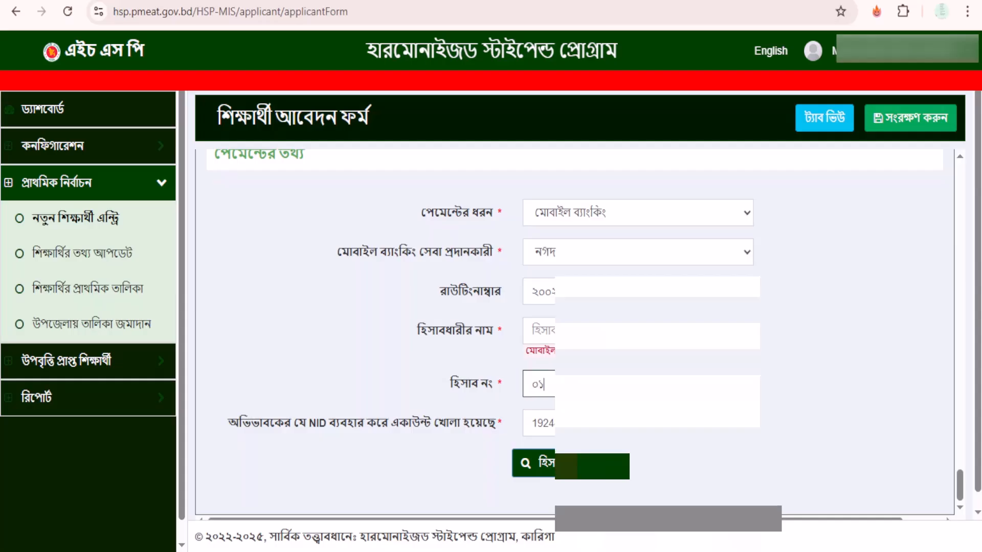
type("০১৭২")
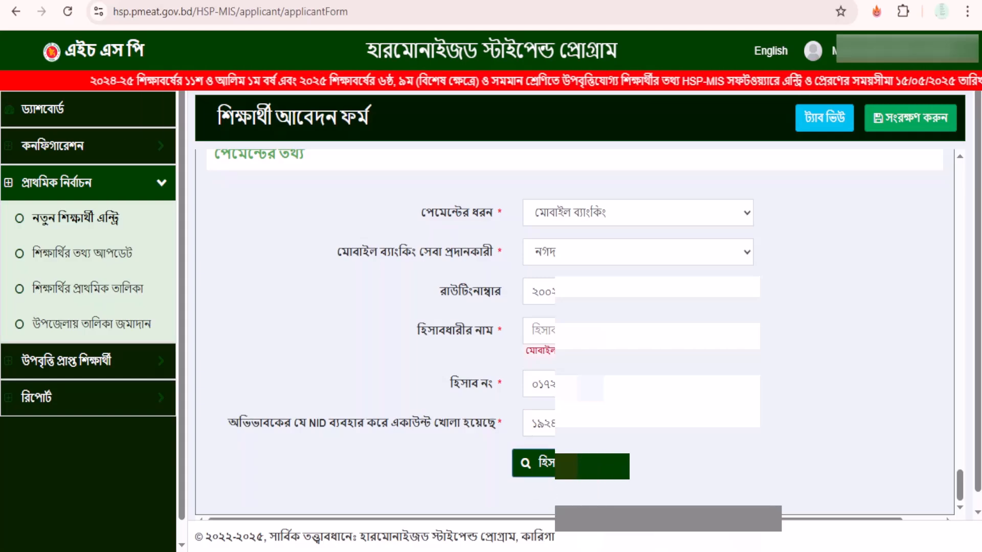
scroll(545, 376, "down", 1)
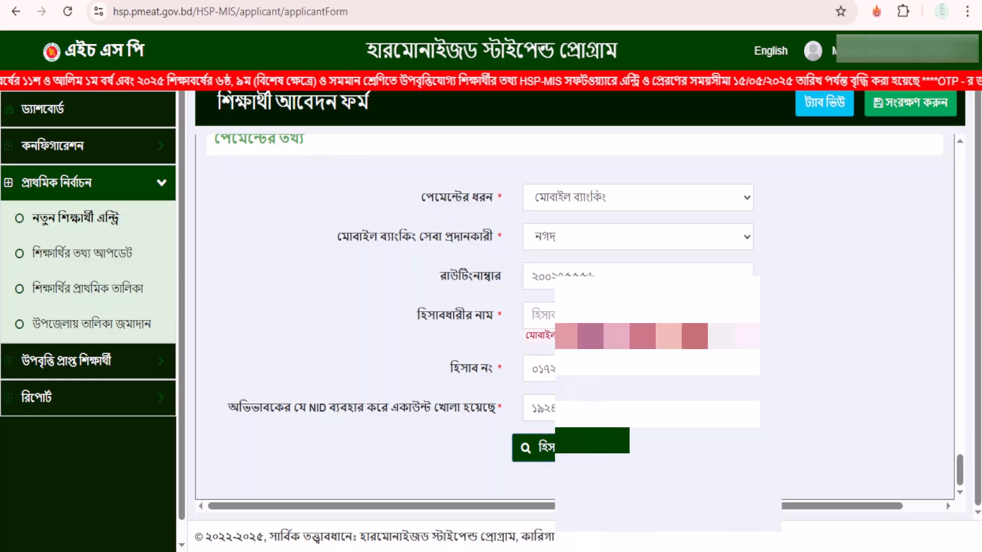
left_click(543, 448)
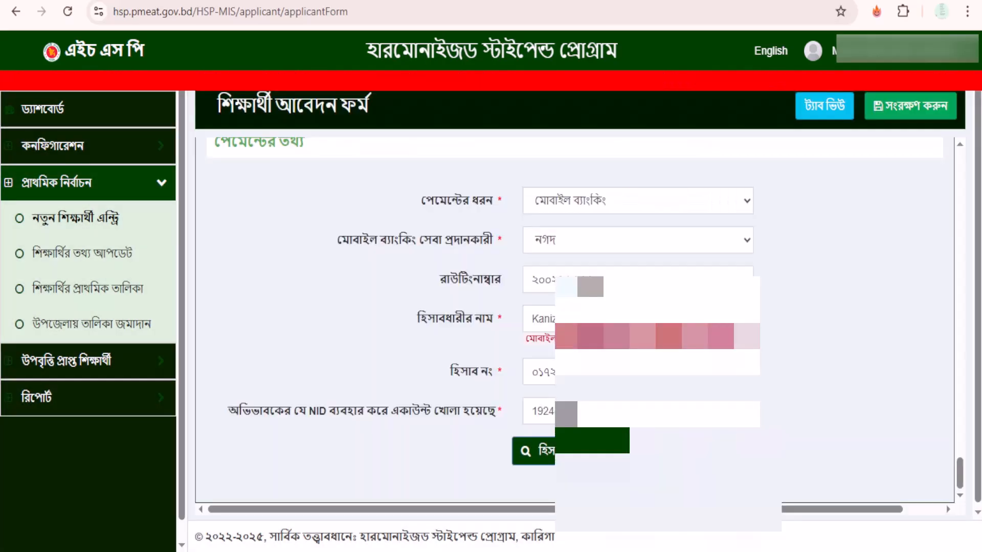
left_click(542, 450)
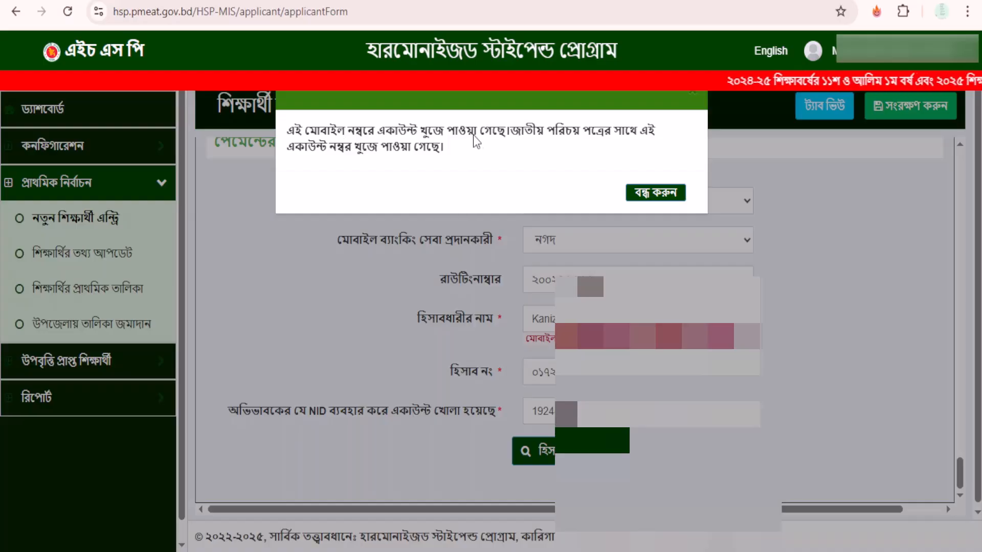
- Save the stipend application, dismissing the account-found message and the browser's address-save offer
left_click(906, 117)
left_click(906, 117)
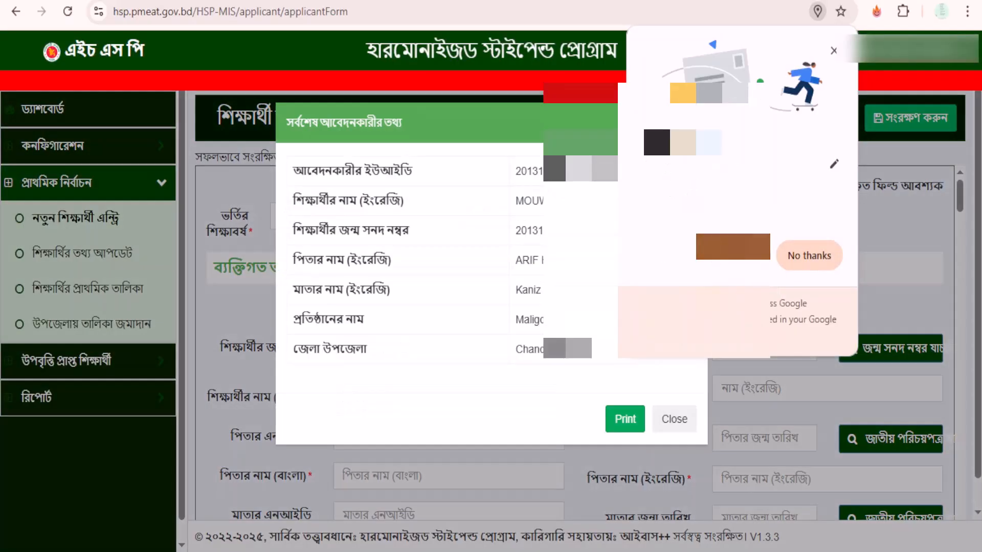
left_click(808, 256)
- Print the applicant summary to Save as PDF on A4 paper in portrait layout
left_click(624, 420)
left_click(765, 101)
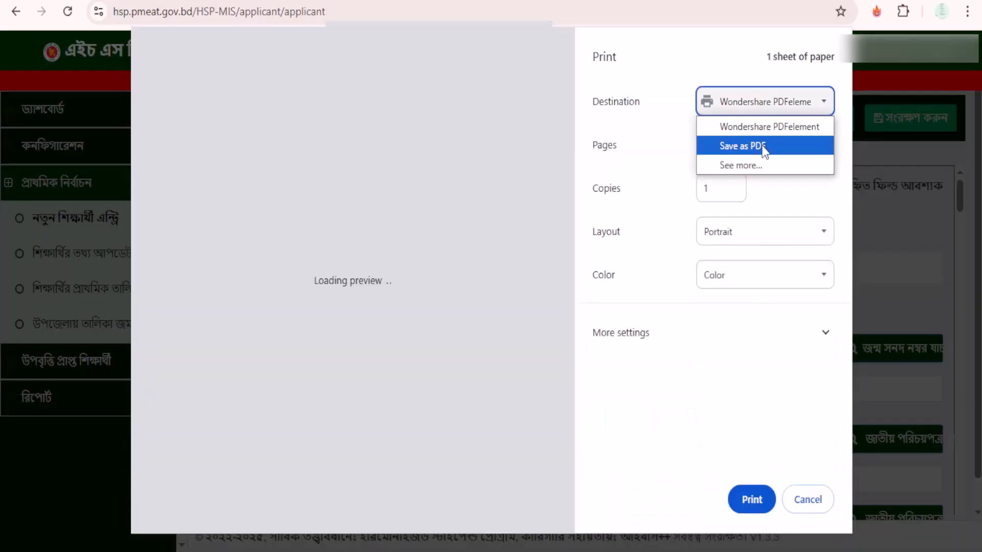
left_click(764, 148)
left_click(736, 246)
left_click(725, 306)
left_click(726, 449)
left_click(744, 190)
left_click(743, 212)
- Save the PDF under the student's name in the HSP MIS folder on Data (F:)
scroll(702, 316, "down", 2)
left_click(751, 499)
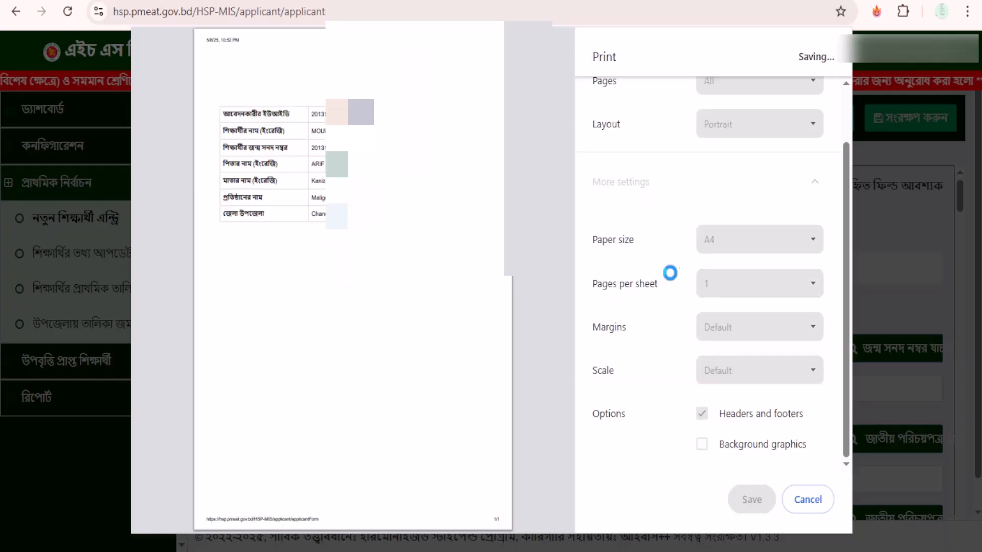
scroll(57, 168, "down", 3)
left_click(60, 183)
double_click(164, 125)
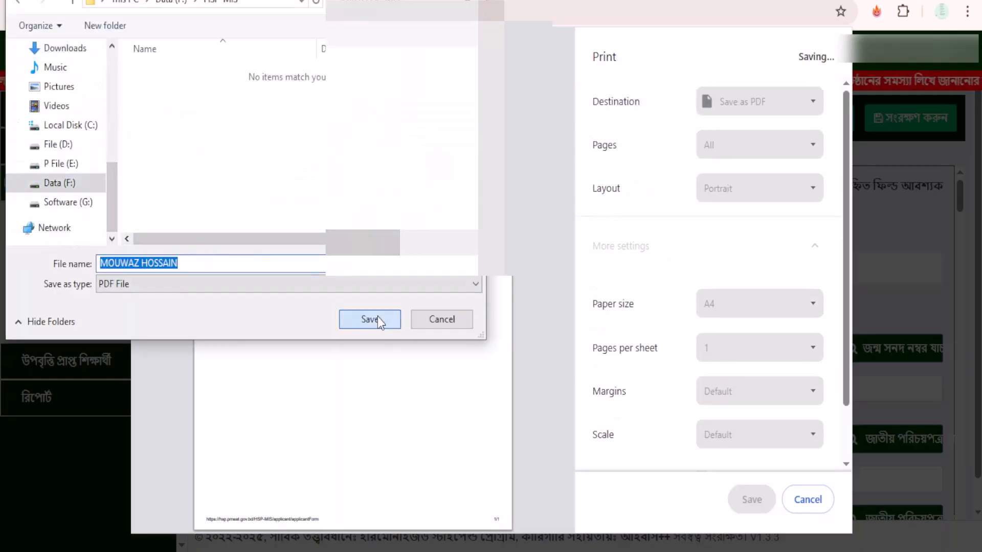
left_click(377, 319)
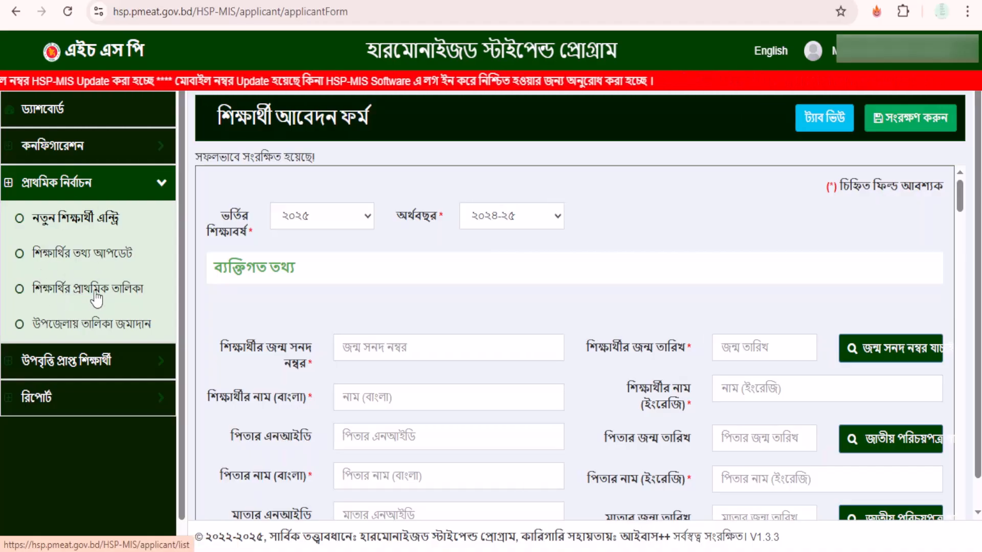
- Filter the preliminary student list to class ষষ্ঠ and search it by the student's UID
left_click(96, 292)
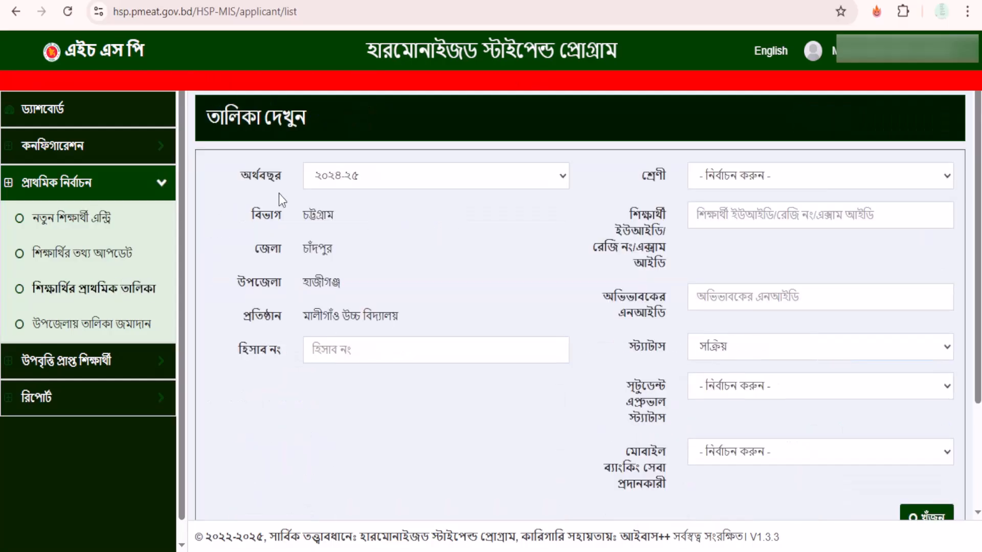
left_click(761, 180)
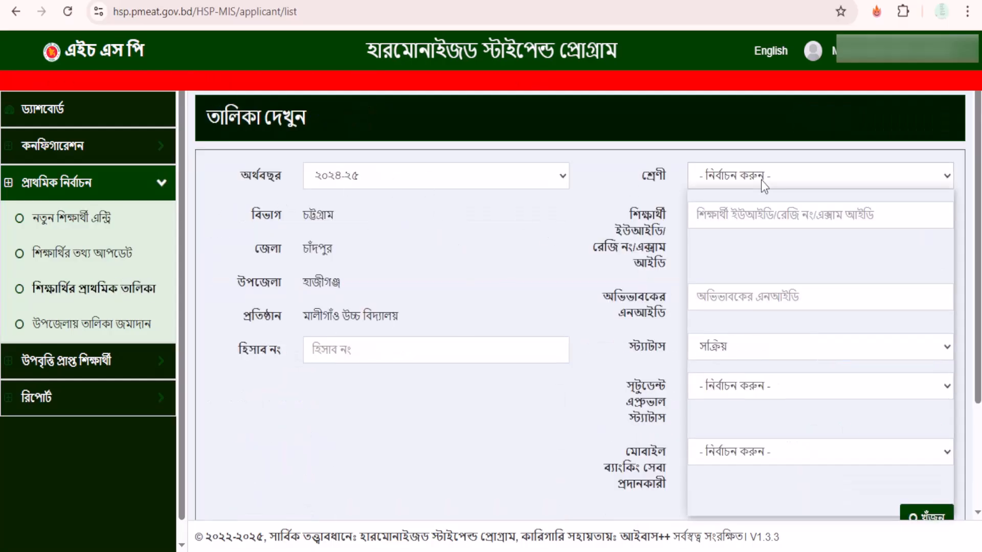
left_click(748, 225)
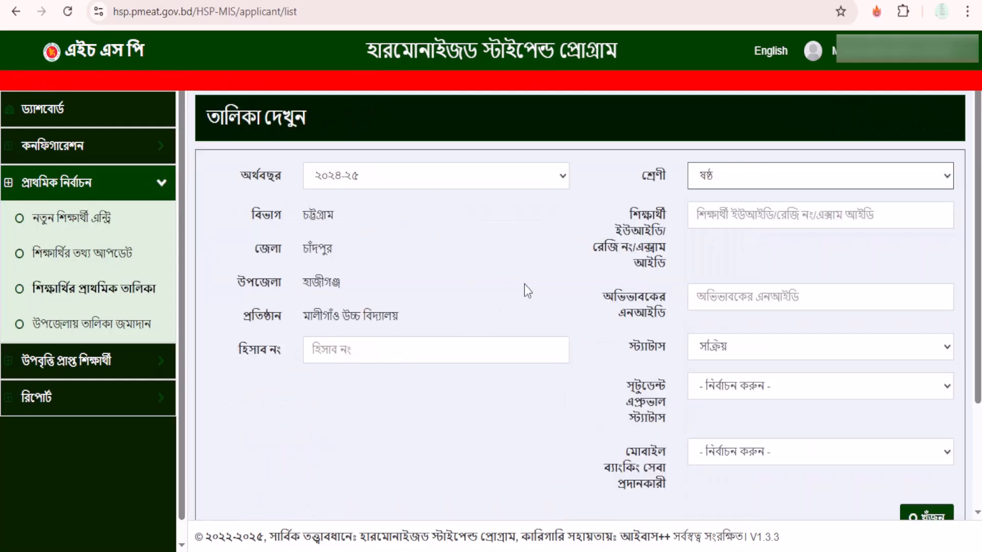
left_click(742, 220)
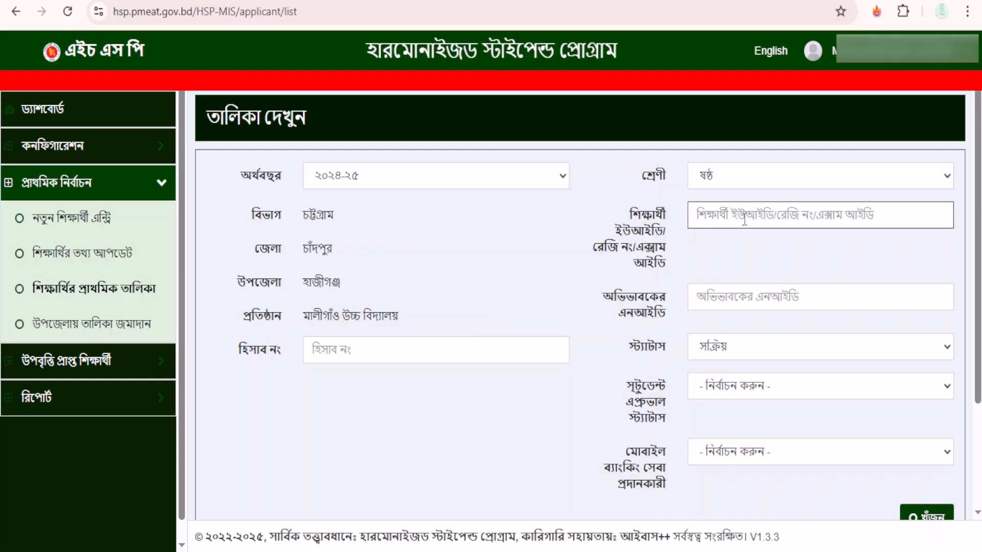
type("২০১৩১৩")
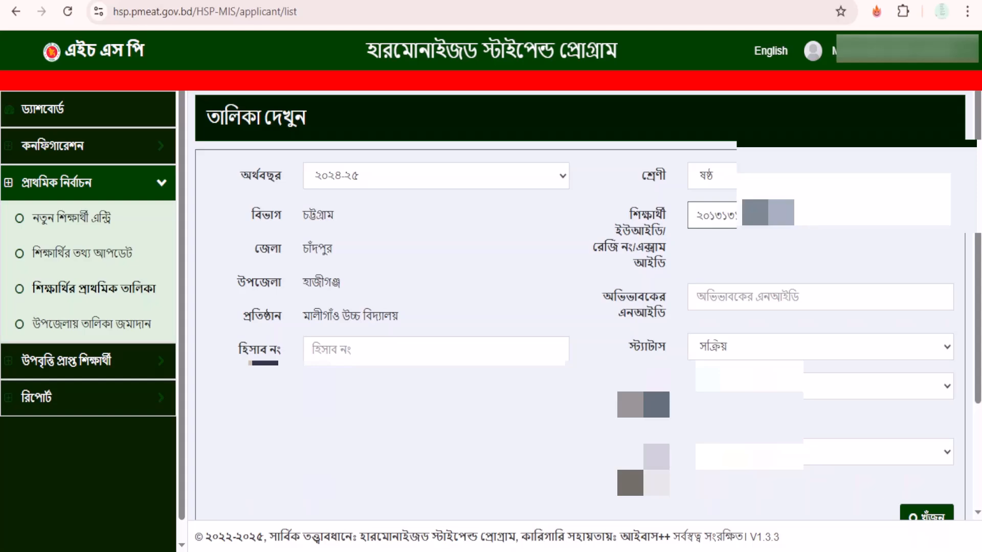
scroll(760, 245, "down", 2)
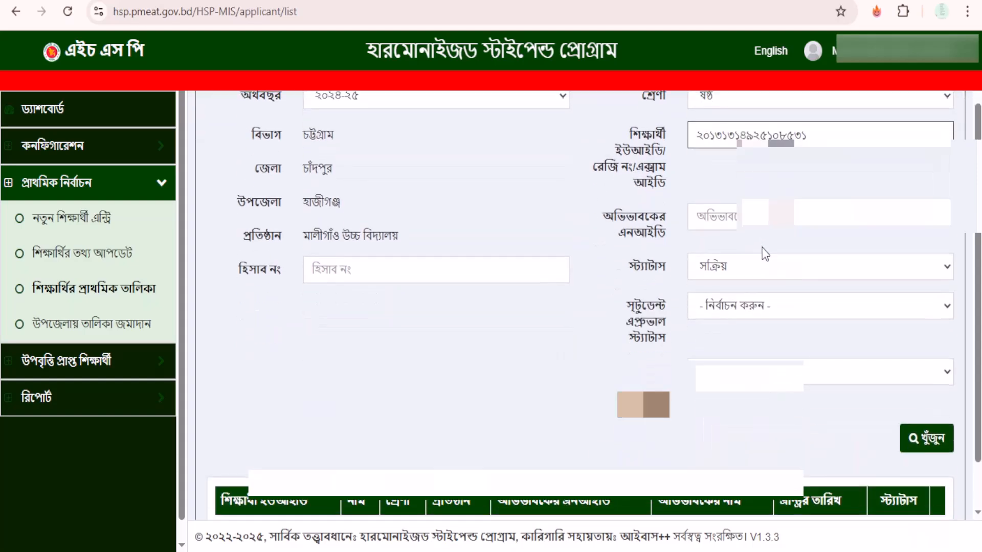
scroll(762, 247, "up", 2)
left_click(782, 262)
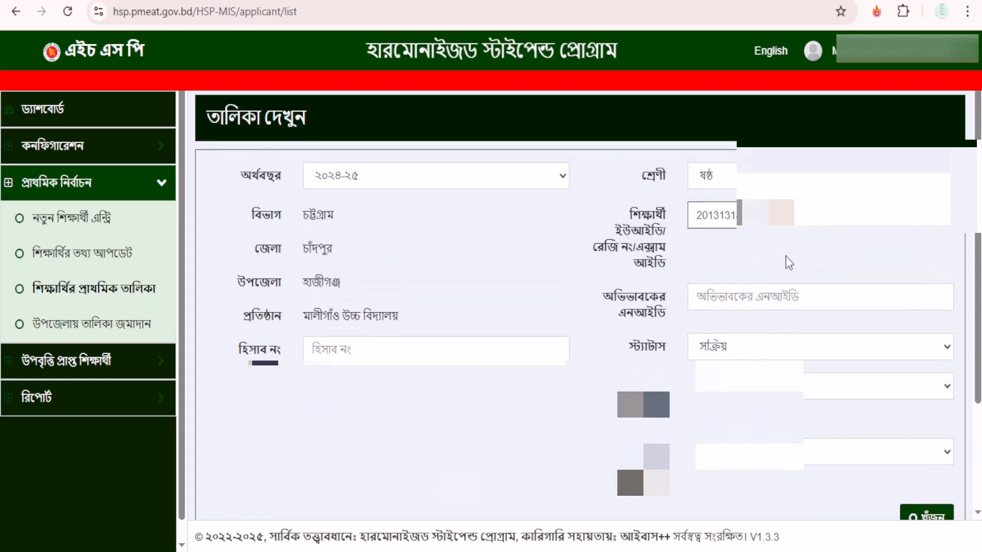
scroll(772, 276, "down", 3)
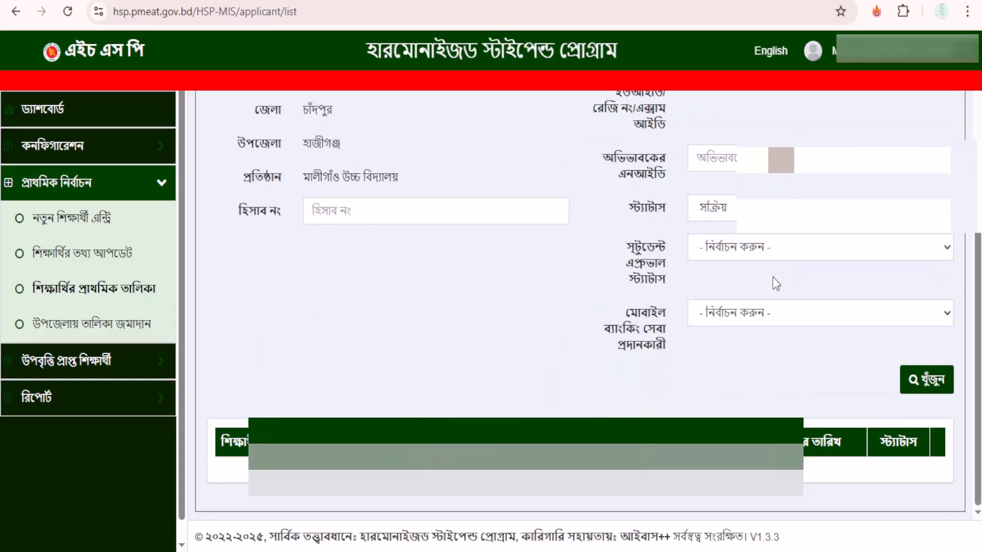
left_click(923, 384)
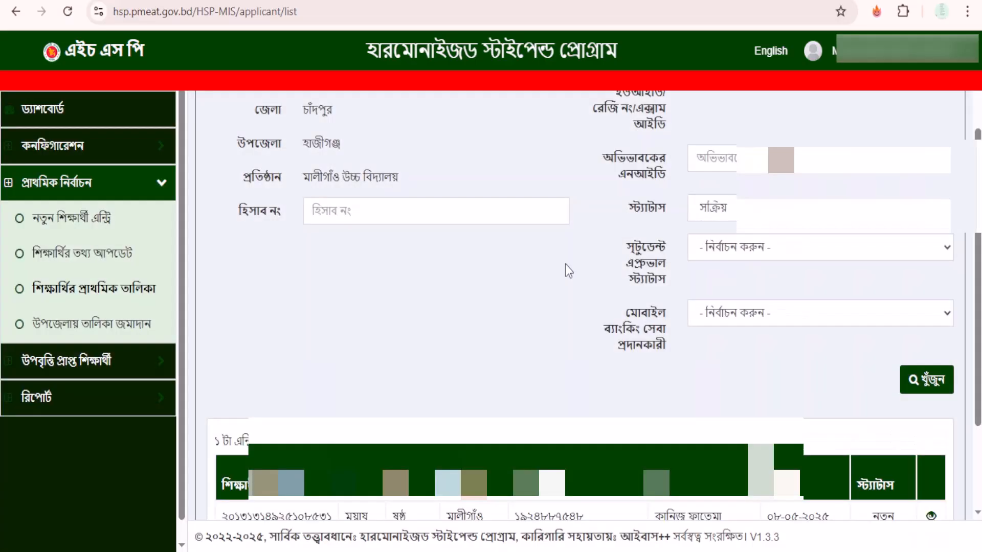
scroll(578, 306, "down", 3)
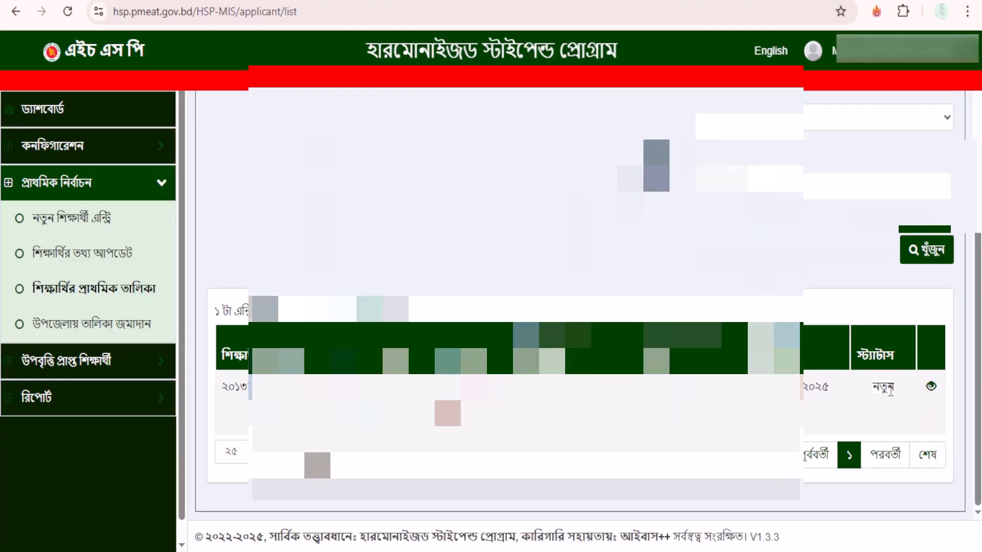
- Open the found applicant's details and review every section down to the mobile-banking payment information
left_click(931, 386)
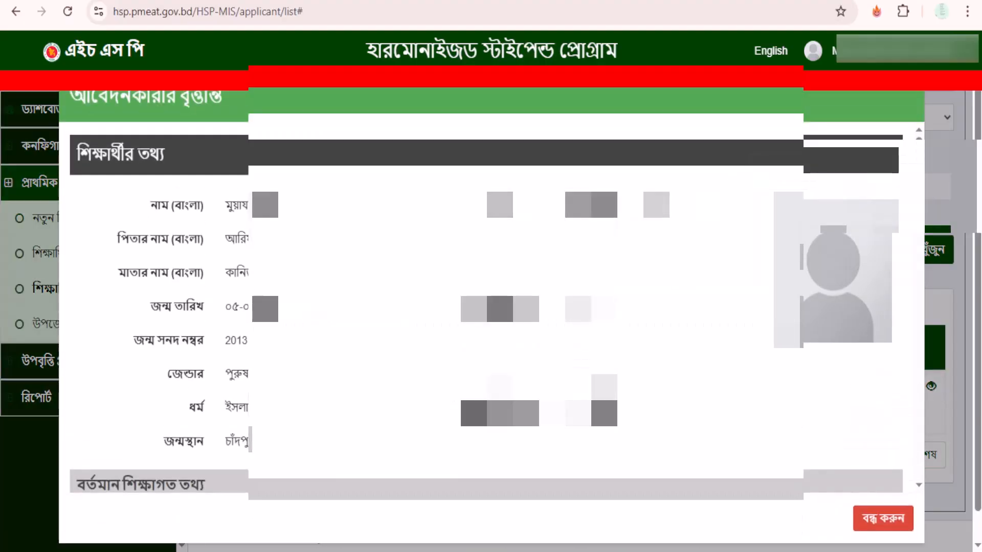
scroll(486, 306, "down", 8)
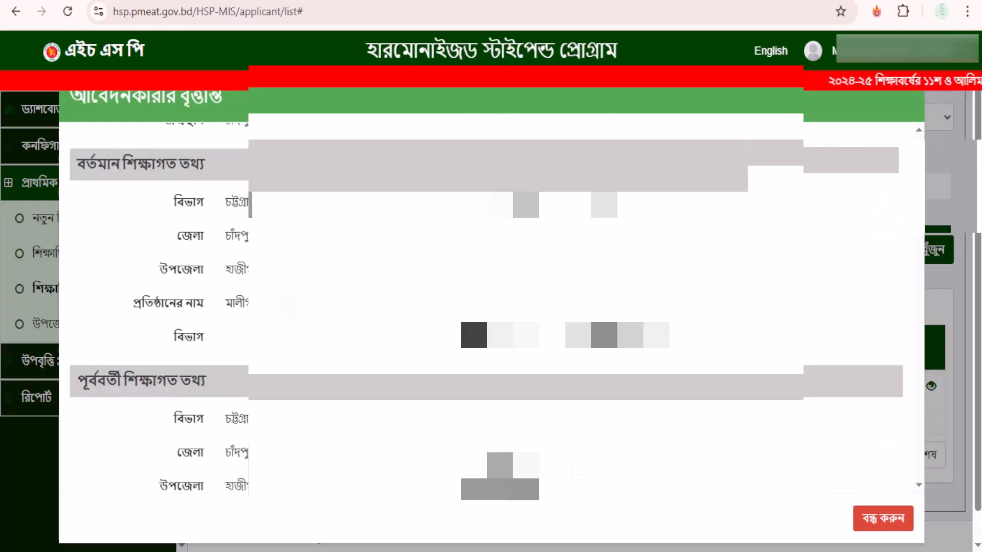
scroll(834, 241, "up", 10)
scroll(834, 241, "down", 5)
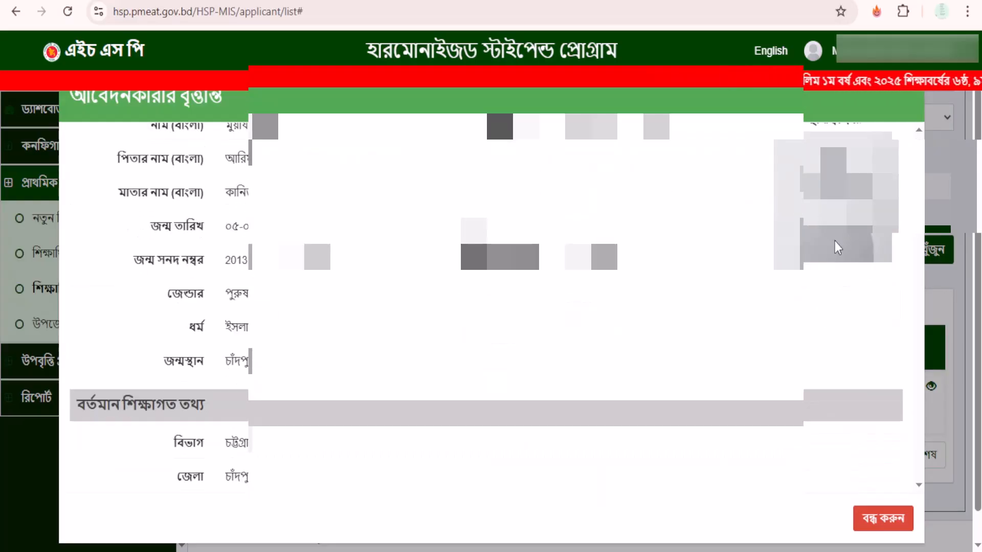
scroll(834, 241, "down", 12)
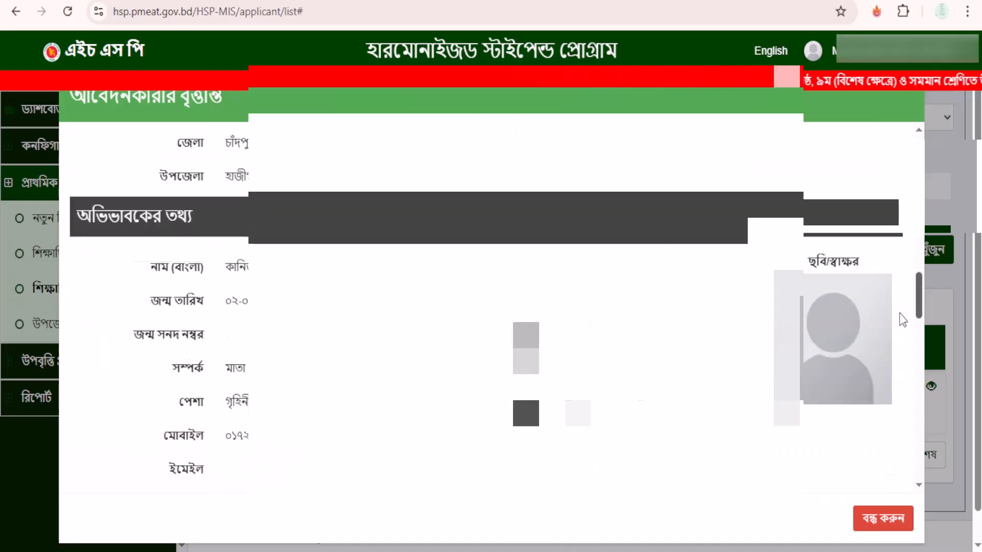
scroll(903, 356, "down", 12)
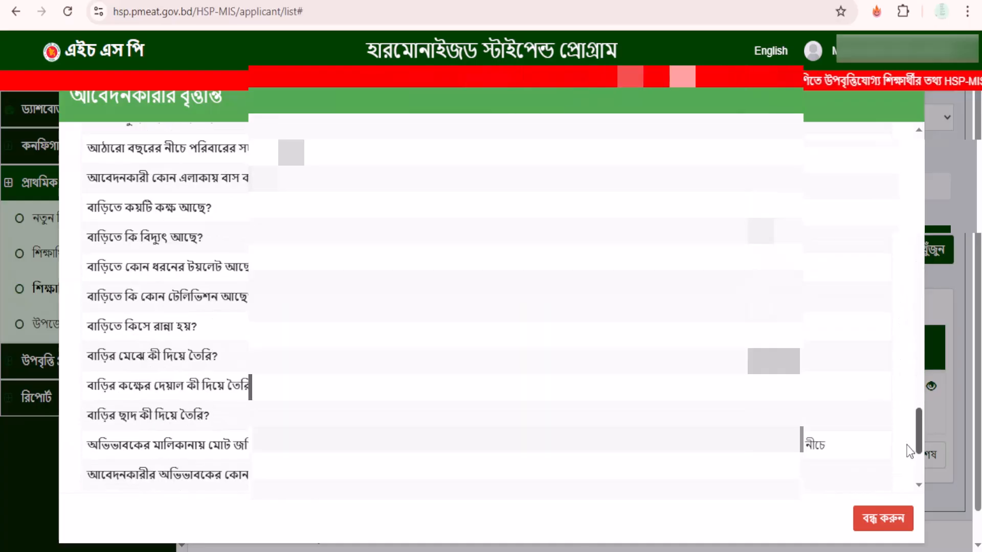
left_click_drag(916, 463, 891, 449)
scroll(888, 445, "up", 5)
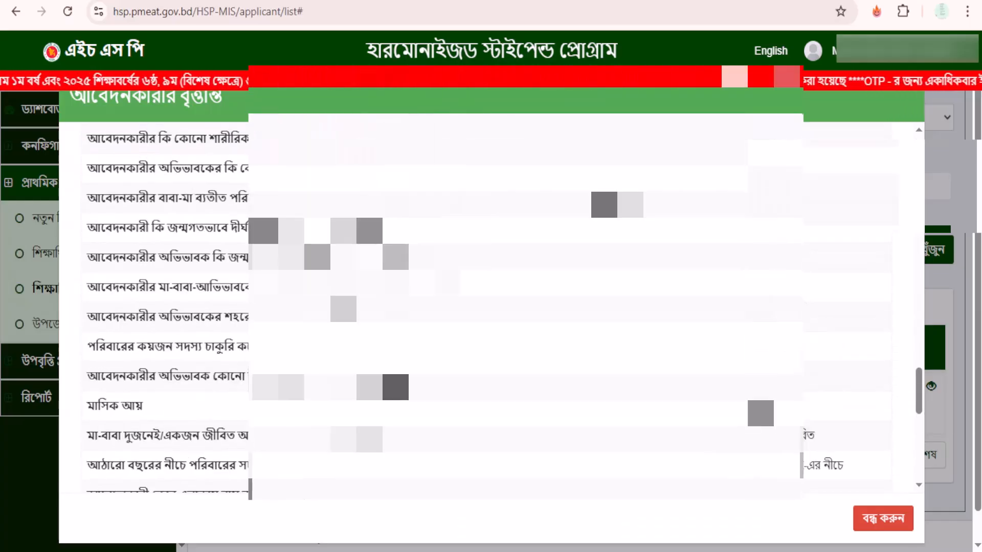
scroll(486, 306, "up", 8)
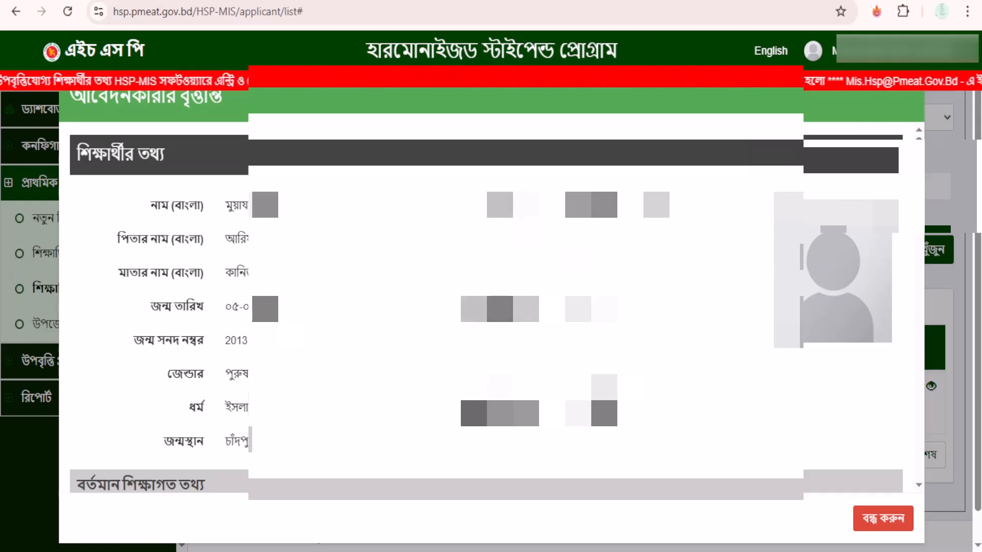
scroll(485, 307, "down", 3)
scroll(485, 306, "down", 6)
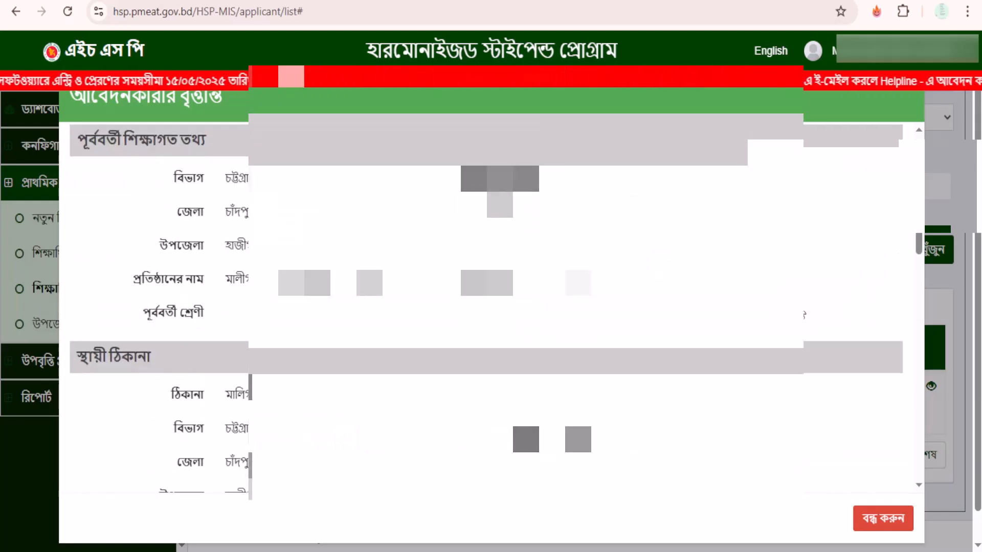
scroll(890, 448, "down", 2)
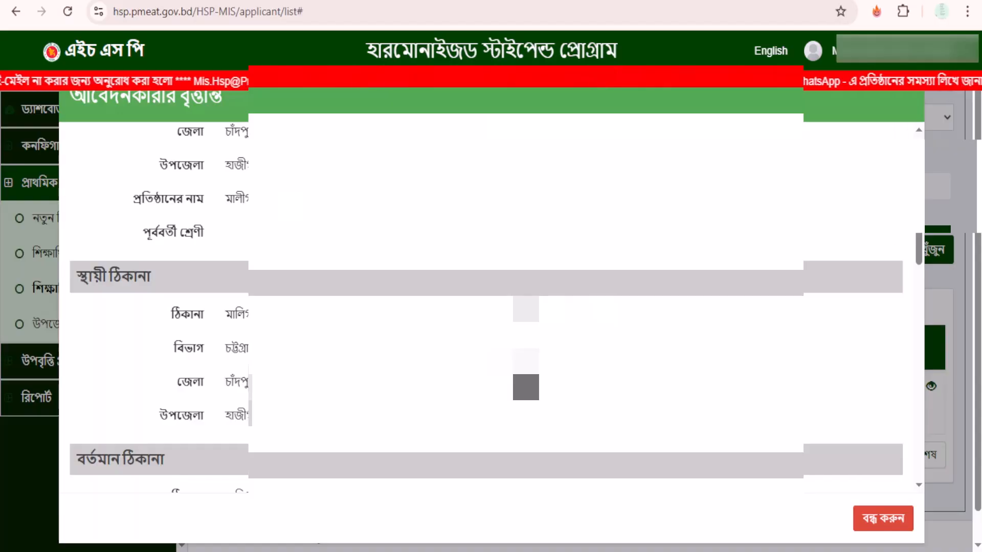
scroll(486, 307, "up", 5)
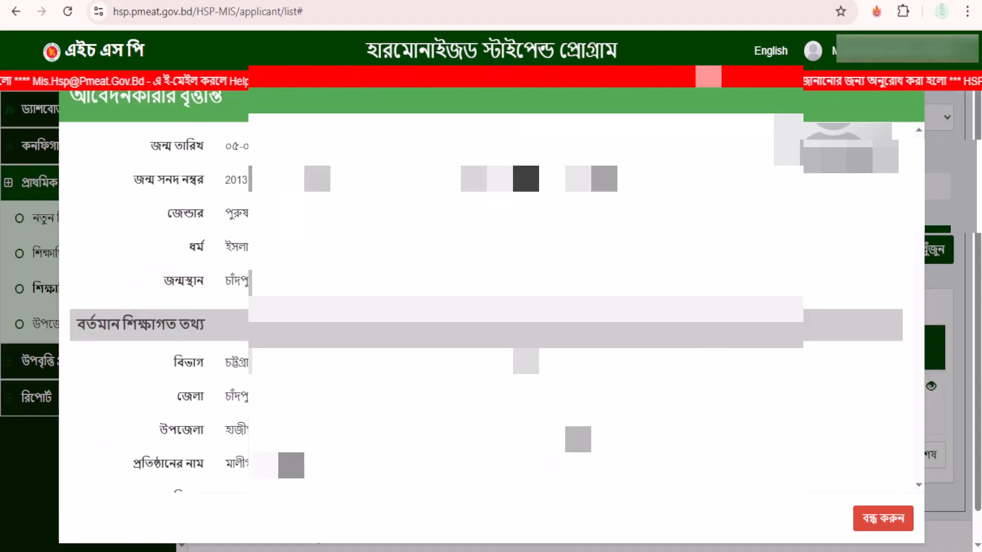
scroll(485, 307, "down", 15)
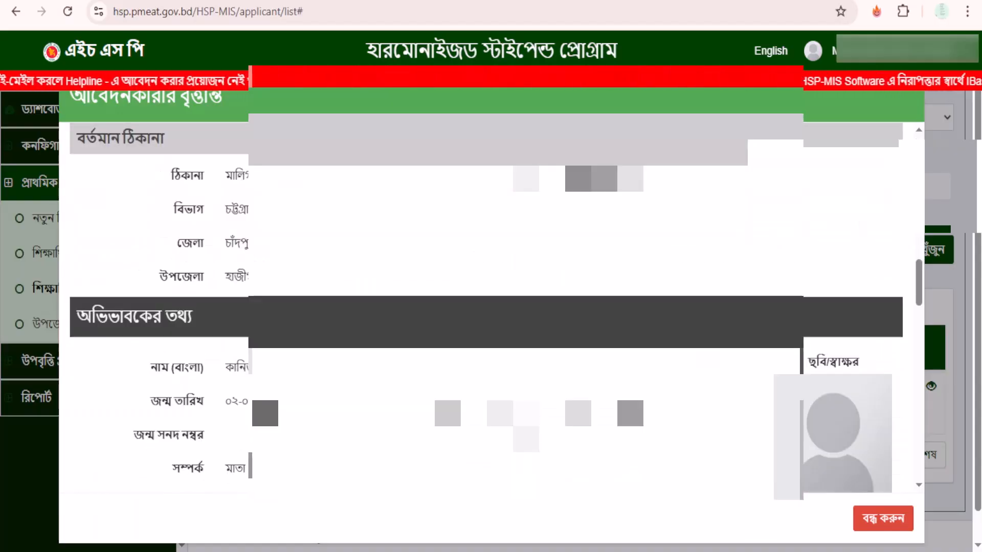
scroll(774, 517, "down", 10)
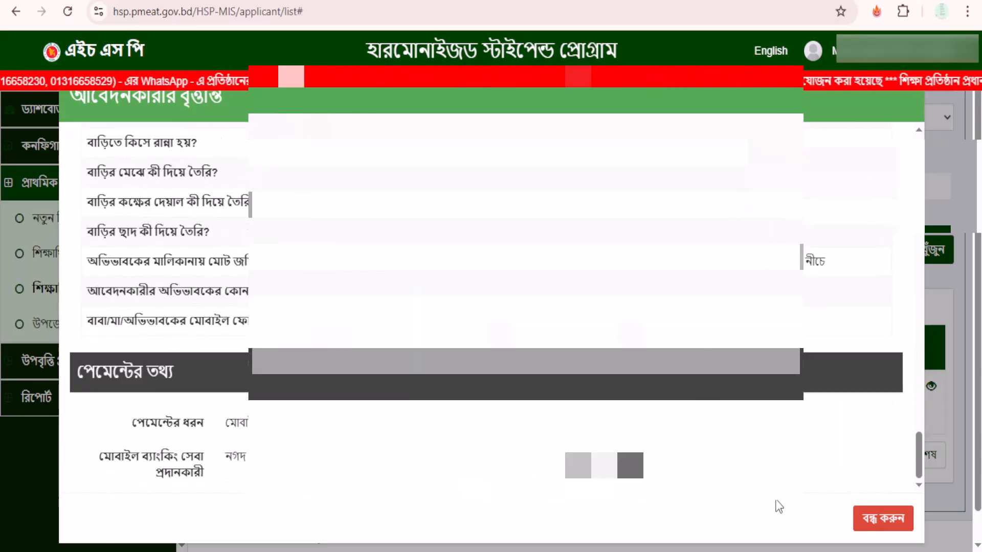
scroll(775, 511, "up", 5)
scroll(815, 498, "up", 15)
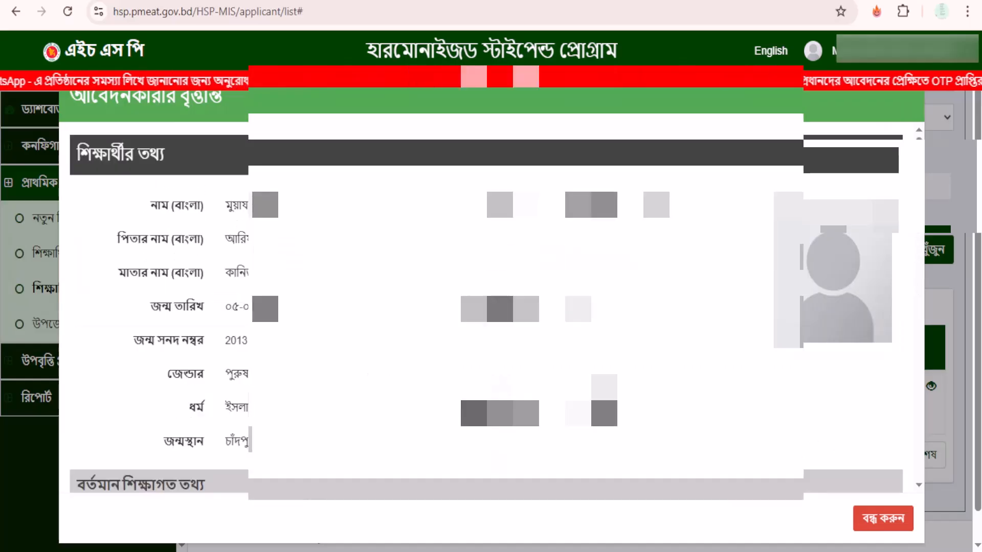